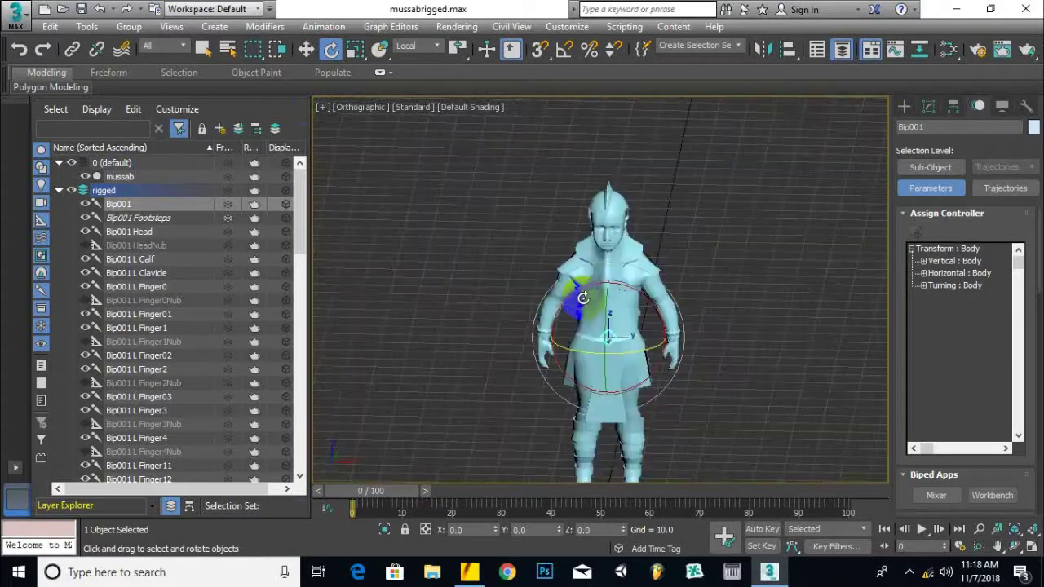
Step: Test-rotate the Bip001 L Finger11 bone to check how the character mesh deforms, and undo the rotation
alt+middle_drag(576, 297, 611, 299)
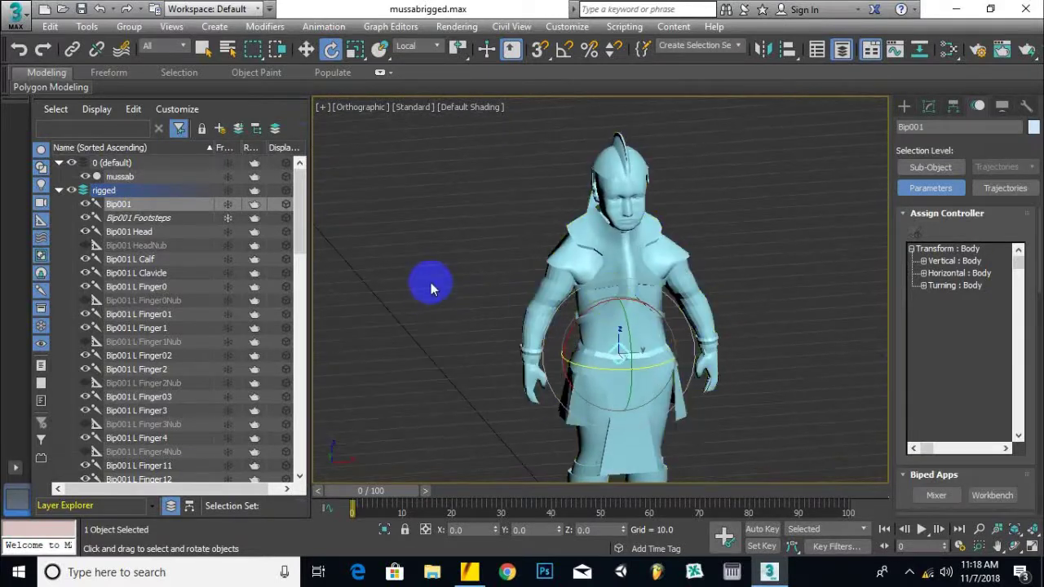
scroll(429, 292, down, 5)
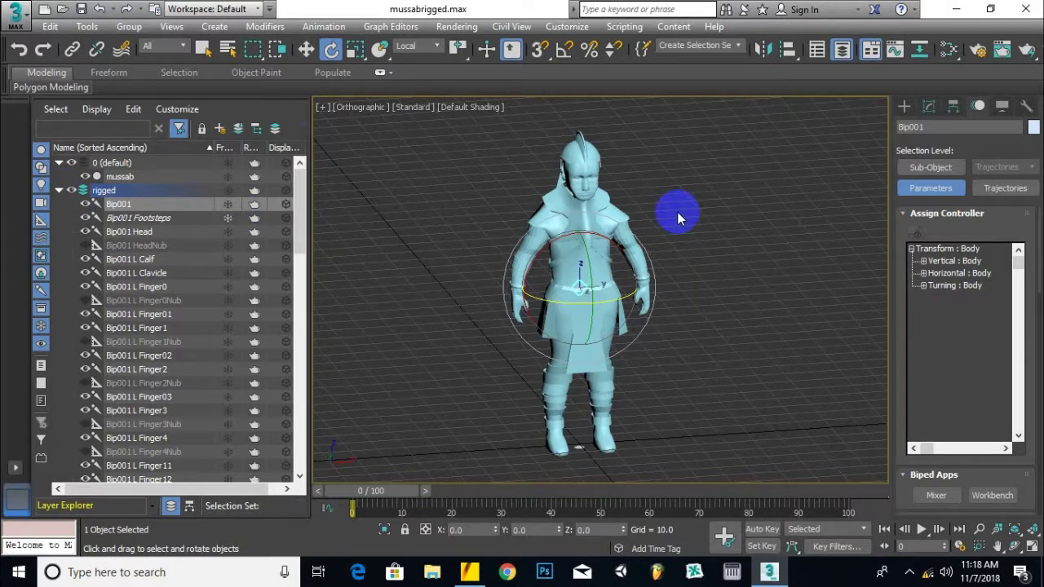
middle_drag(601, 367, 609, 327)
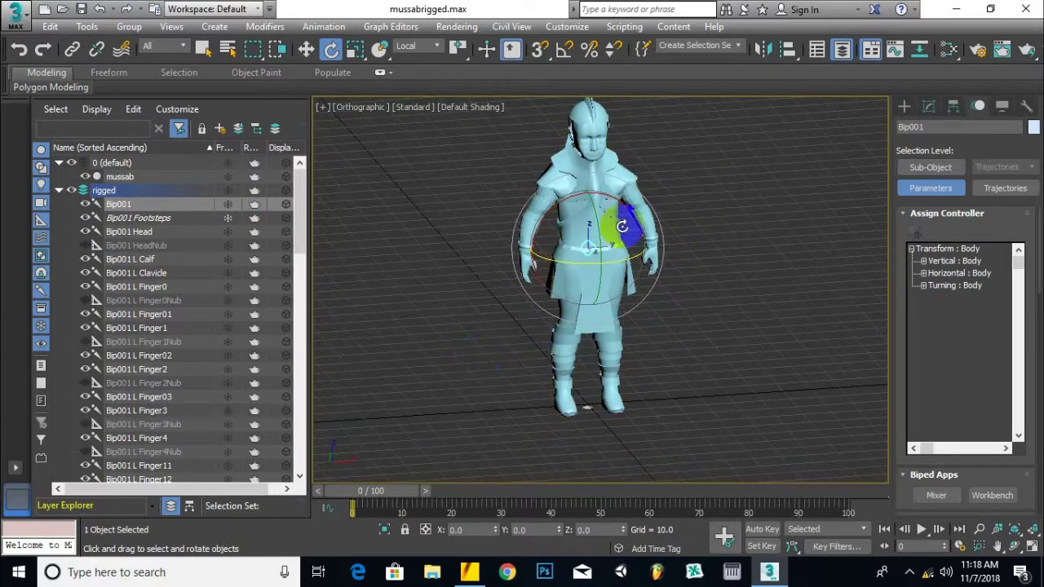
alt+middle_drag(683, 275, 574, 239)
scroll(655, 275, up, 5)
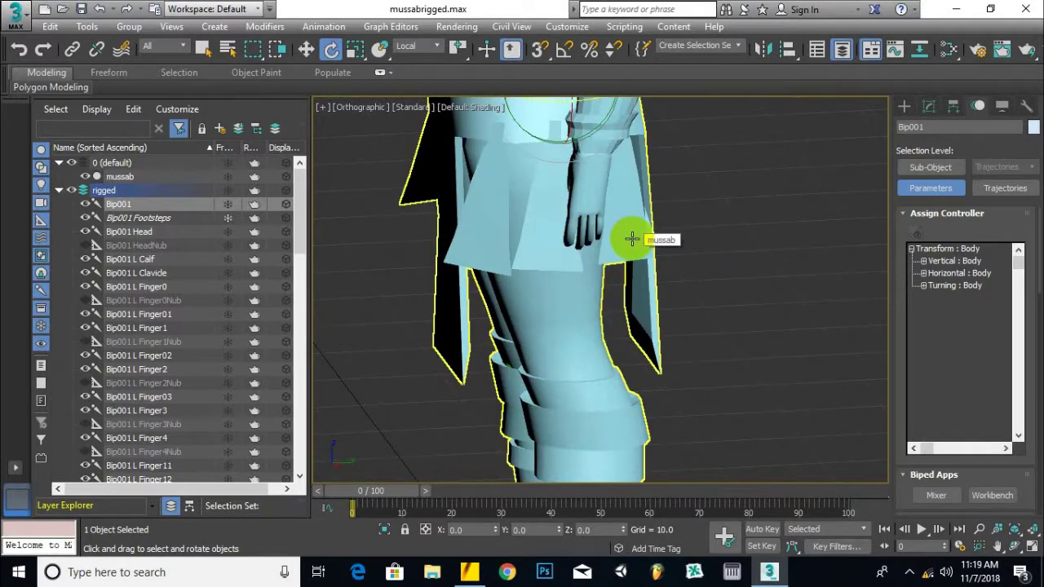
scroll(633, 239, up, 5)
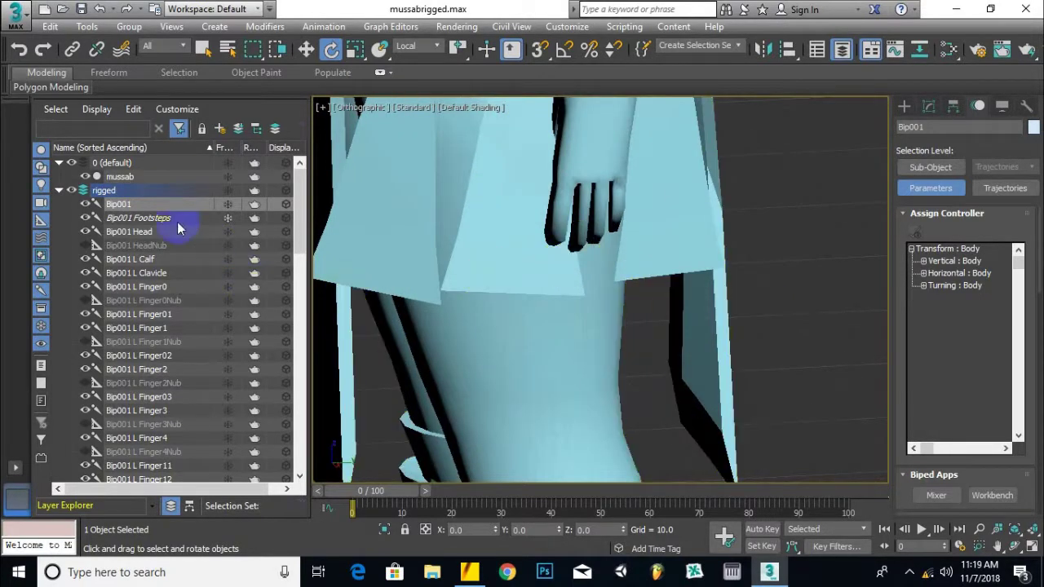
scroll(181, 261, down, 4)
click(139, 301)
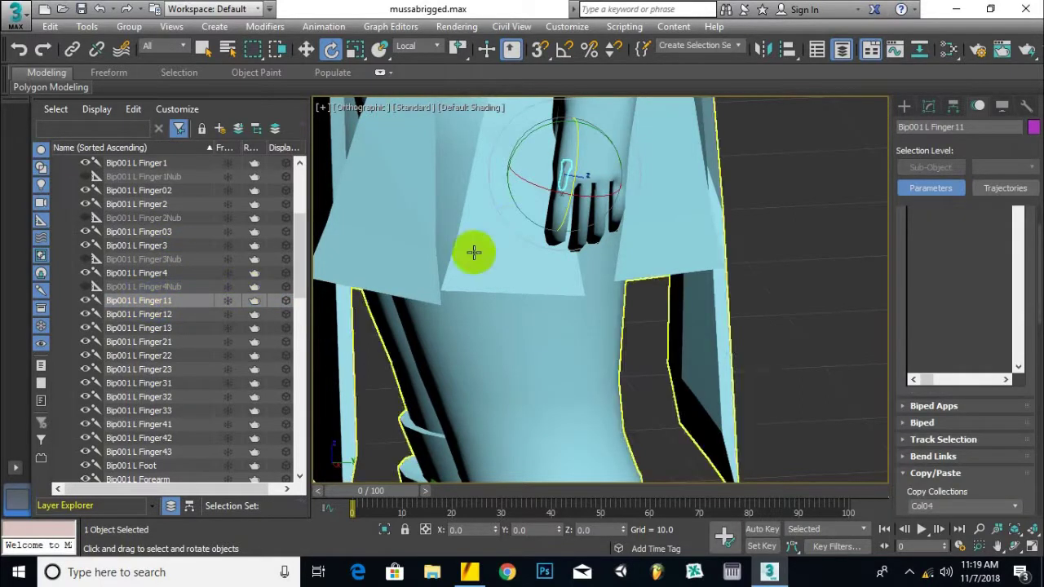
scroll(567, 186, up, 4)
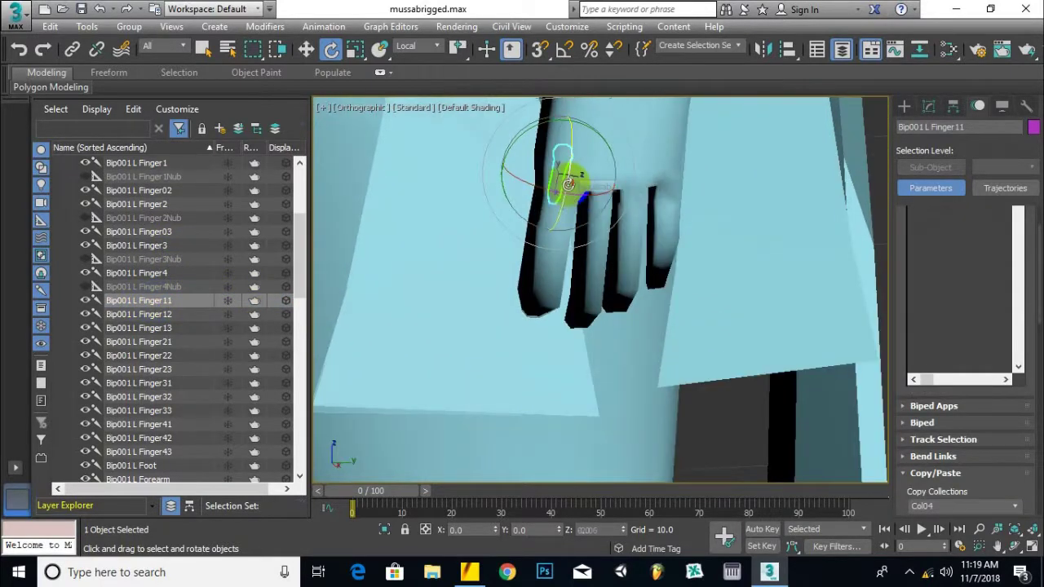
scroll(574, 168, down, 6)
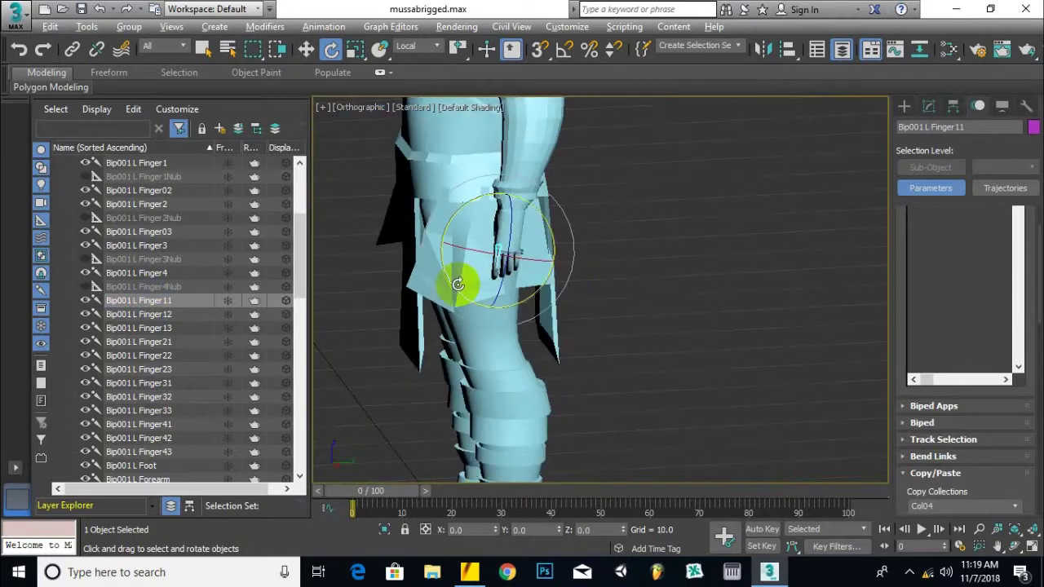
alt+middle_drag(458, 284, 512, 305)
scroll(487, 275, up, 5)
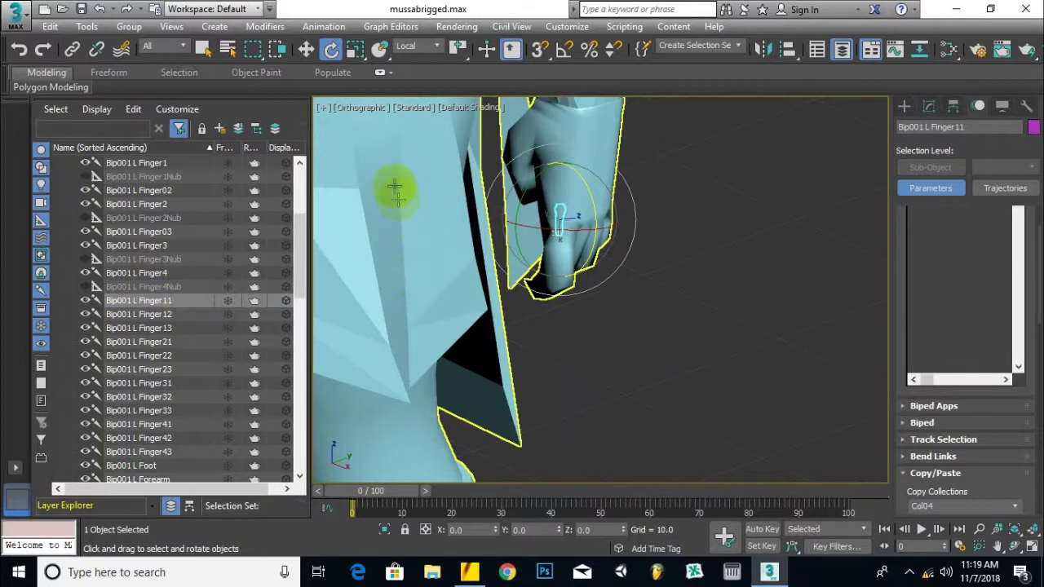
drag(597, 217, 590, 188)
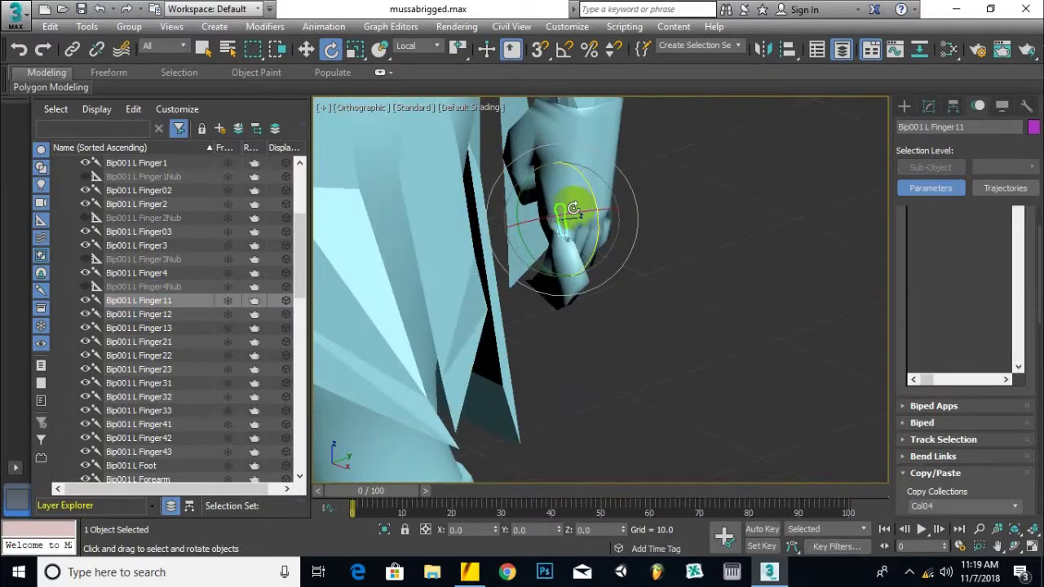
key(ctrl+z)
key(ctrl+z)
Step: Select the character mesh in place of the finger bone
alt+middle_drag(559, 232, 433, 256)
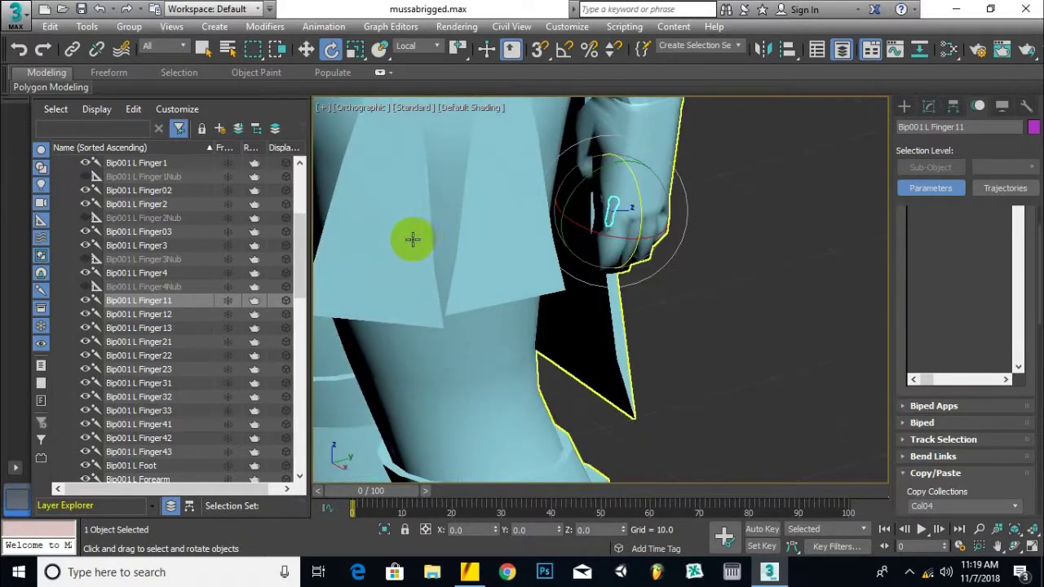
click(832, 231)
click(416, 251)
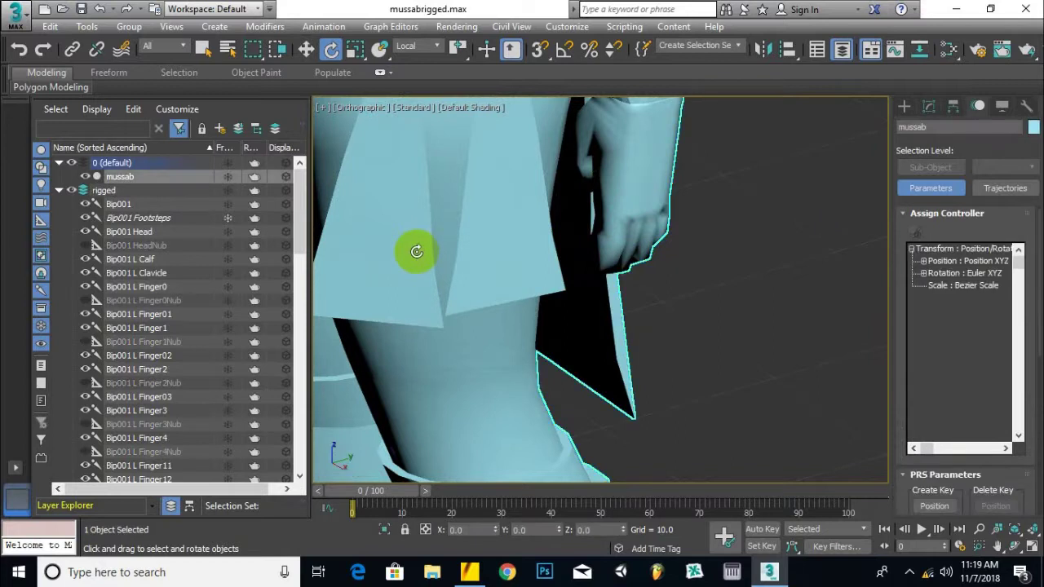
Step: Examine the character mesh's skirt panels, hands and legs from several angles
scroll(555, 250, down, 3)
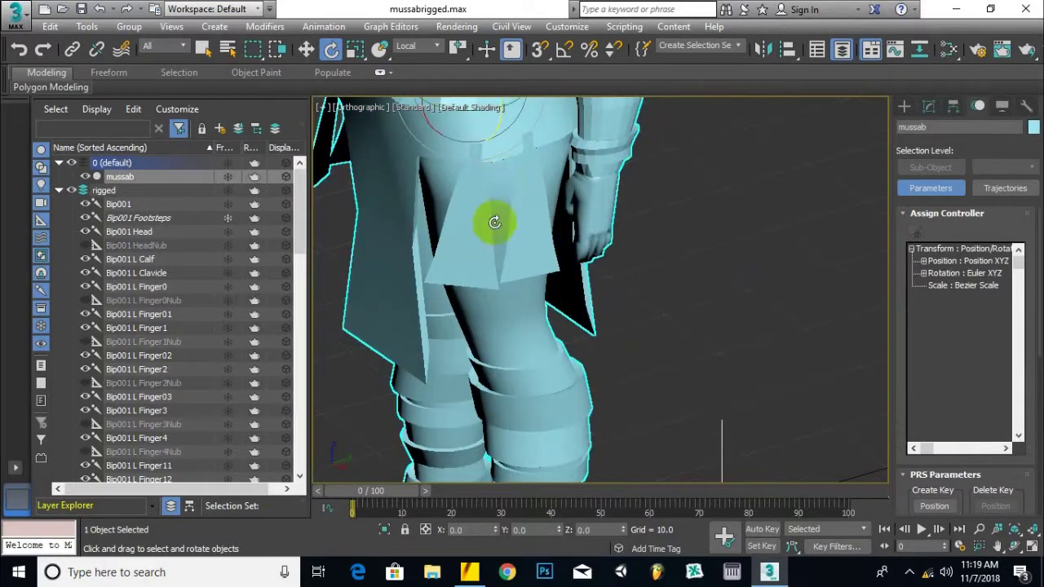
alt+middle_drag(478, 217, 669, 218)
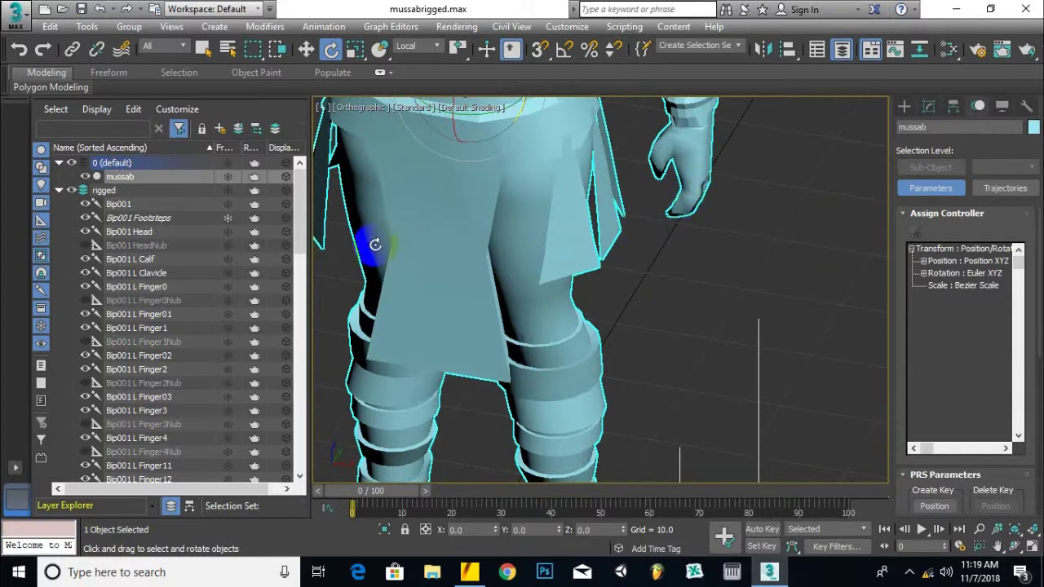
alt+middle_drag(444, 245, 598, 263)
scroll(549, 288, up, 3)
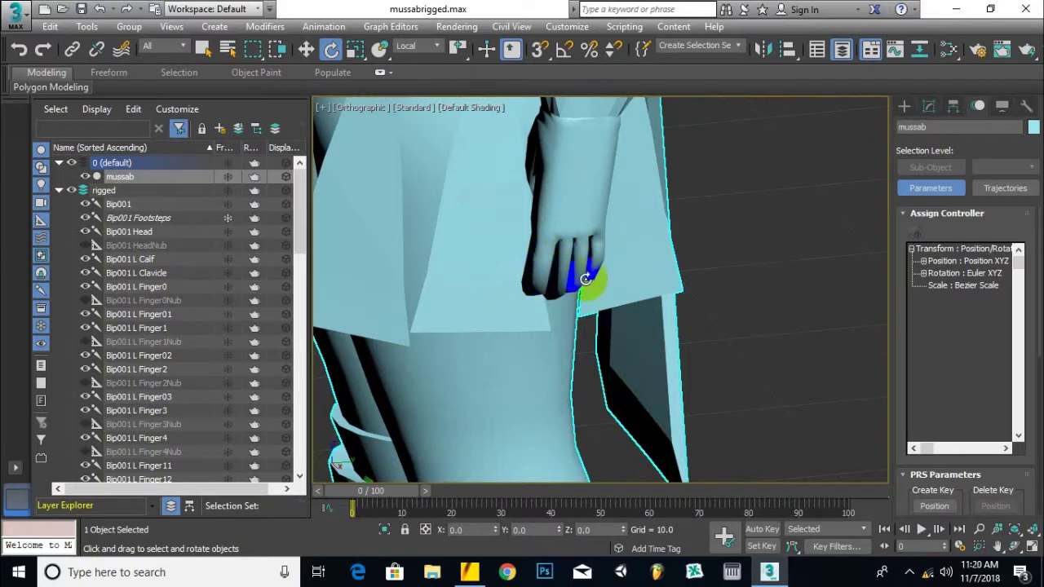
scroll(586, 279, down, 4)
alt+middle_drag(585, 316, 672, 347)
scroll(652, 327, down, 3)
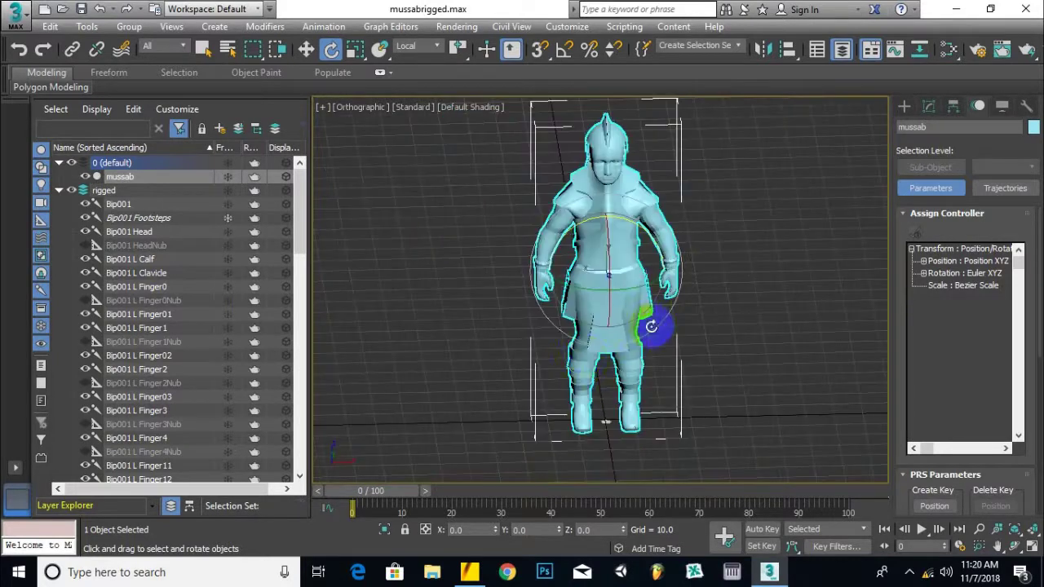
scroll(583, 338, up, 5)
alt+middle_drag(566, 331, 612, 299)
scroll(613, 299, down, 4)
alt+middle_drag(562, 331, 679, 293)
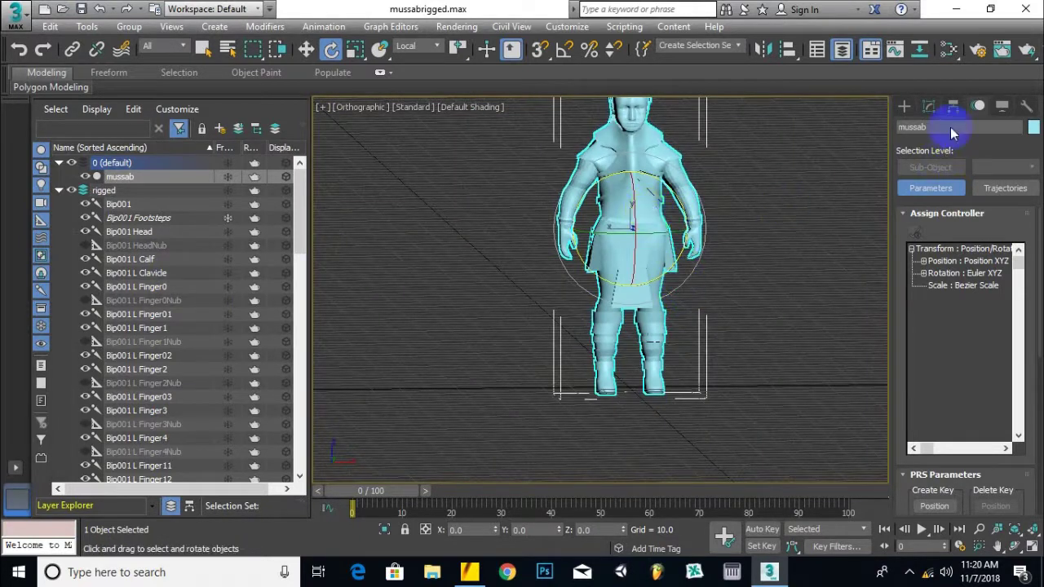
Step: Enter the Envelope level of the mesh's Skin modifier and enable selection of vertices
click(929, 106)
alt+middle_drag(768, 203, 669, 236)
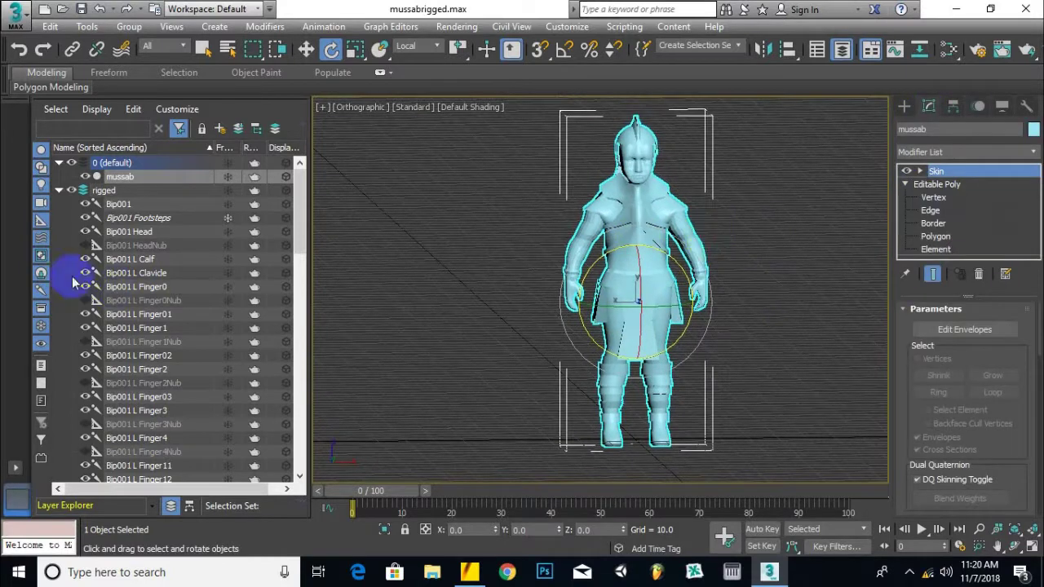
click(920, 171)
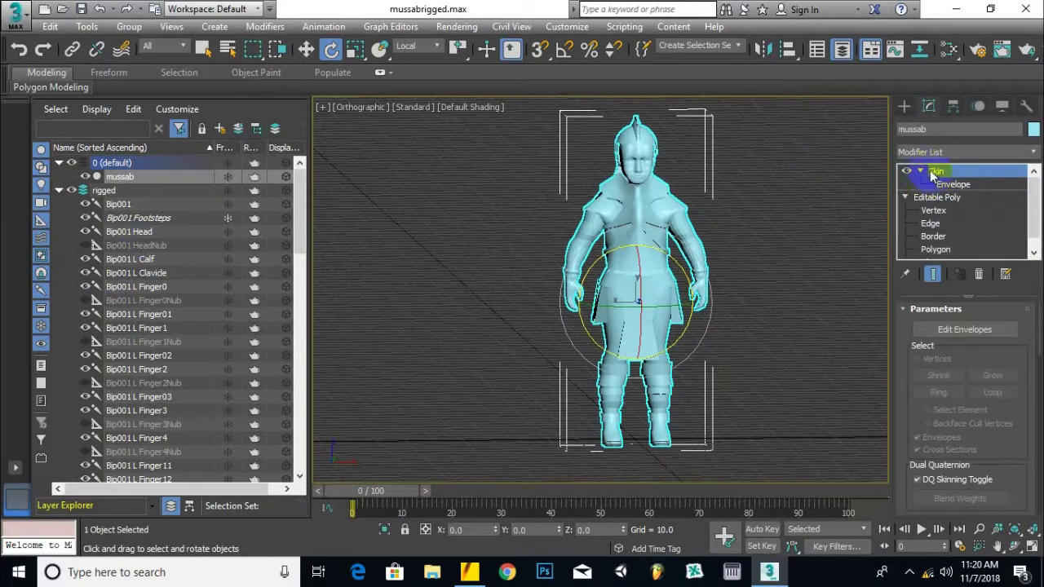
click(955, 186)
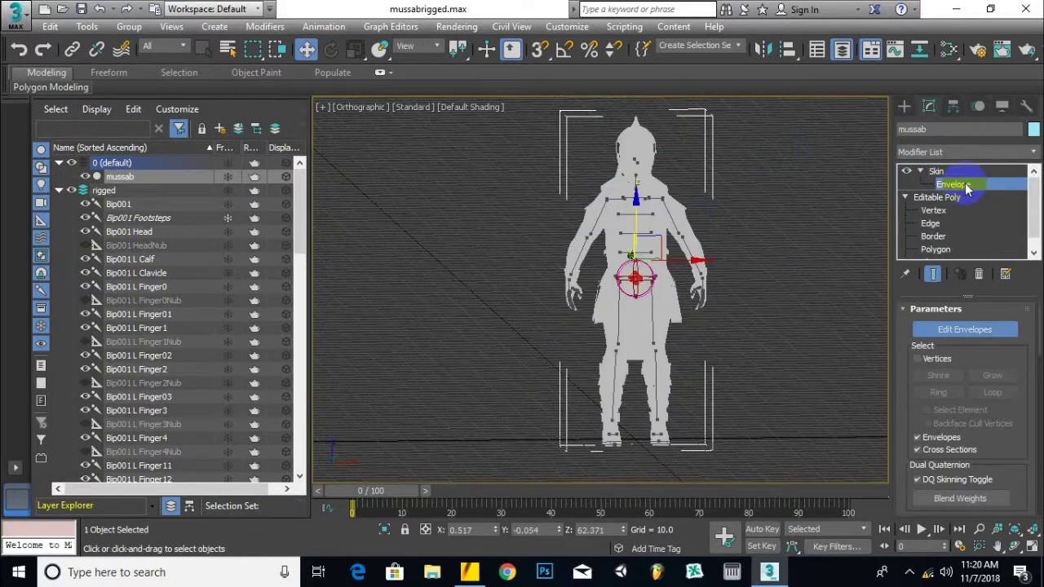
click(936, 364)
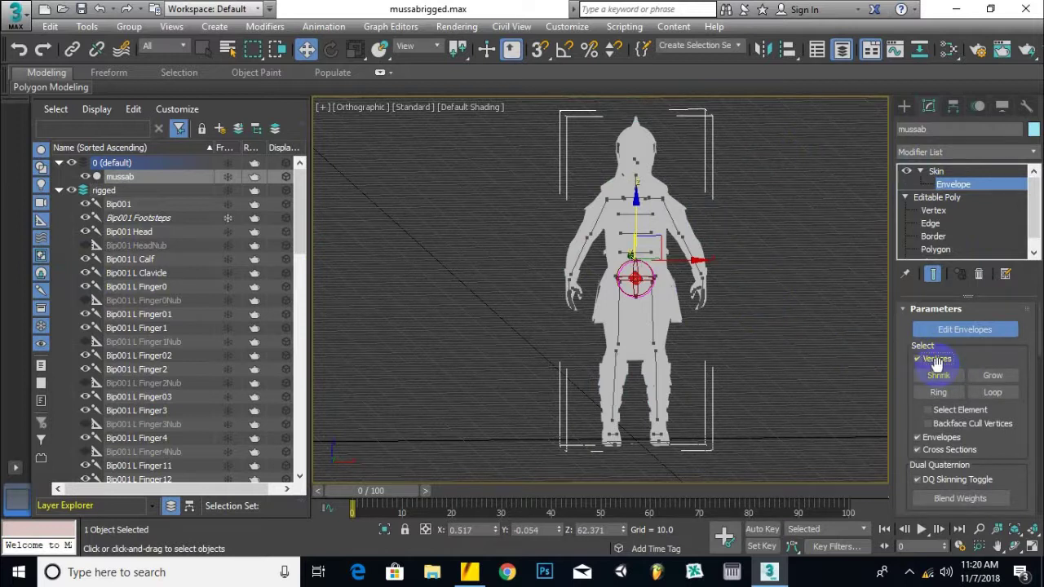
Step: Select the Bip001 L Foot bone's envelope on the character's left foot
scroll(781, 360, down, 2)
middle_drag(702, 400, 651, 357)
scroll(650, 361, up, 6)
scroll(653, 381, up, 5)
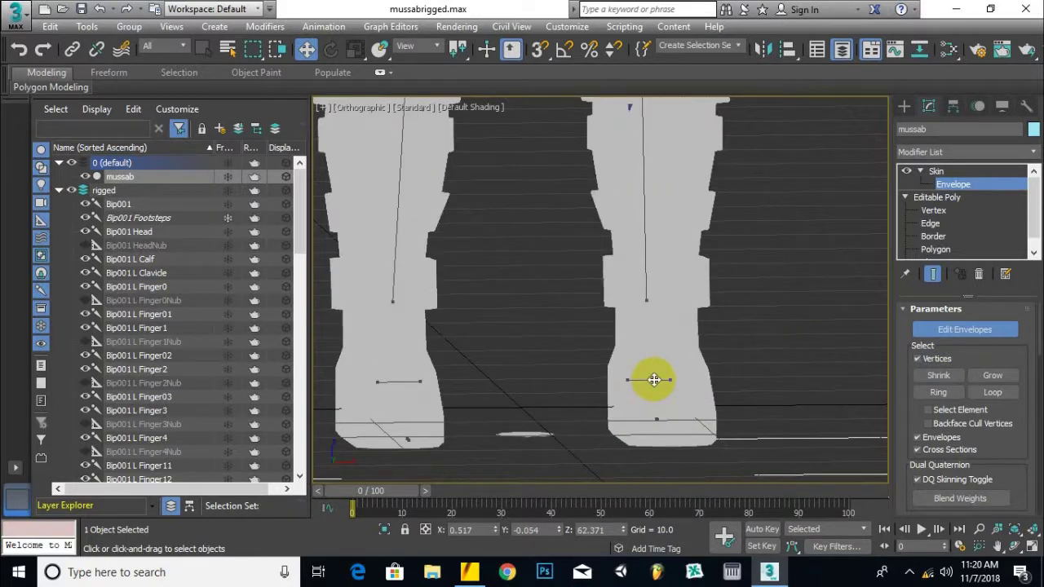
click(645, 388)
scroll(764, 293, down, 4)
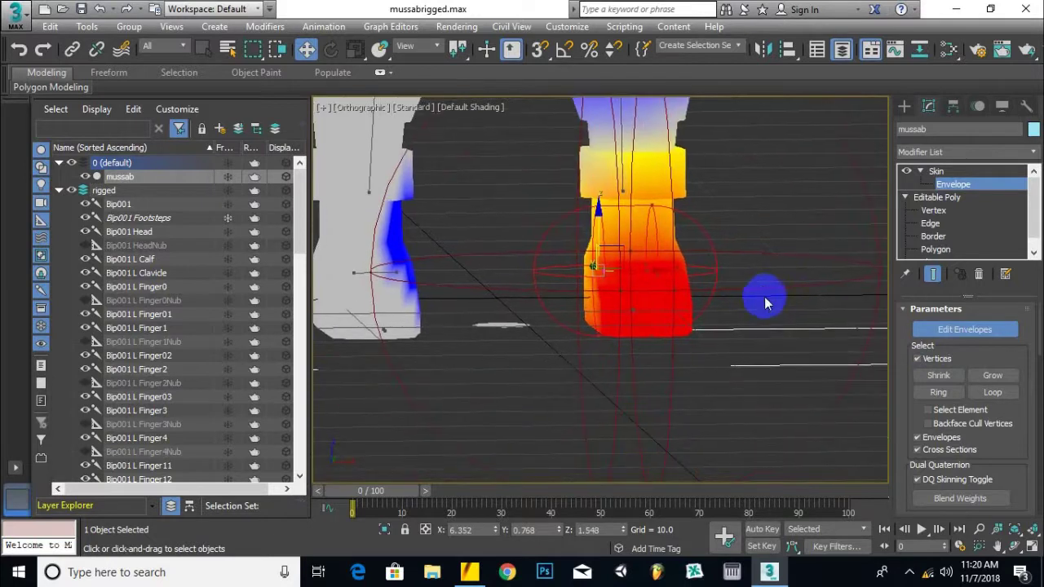
mouse_move(585, 362)
alt+middle_down()
mouse_move(592, 383)
mouse_move(697, 384)
mouse_move(606, 334)
mouse_move(598, 388)
mouse_move(587, 368)
alt+middle_up()
click(656, 311)
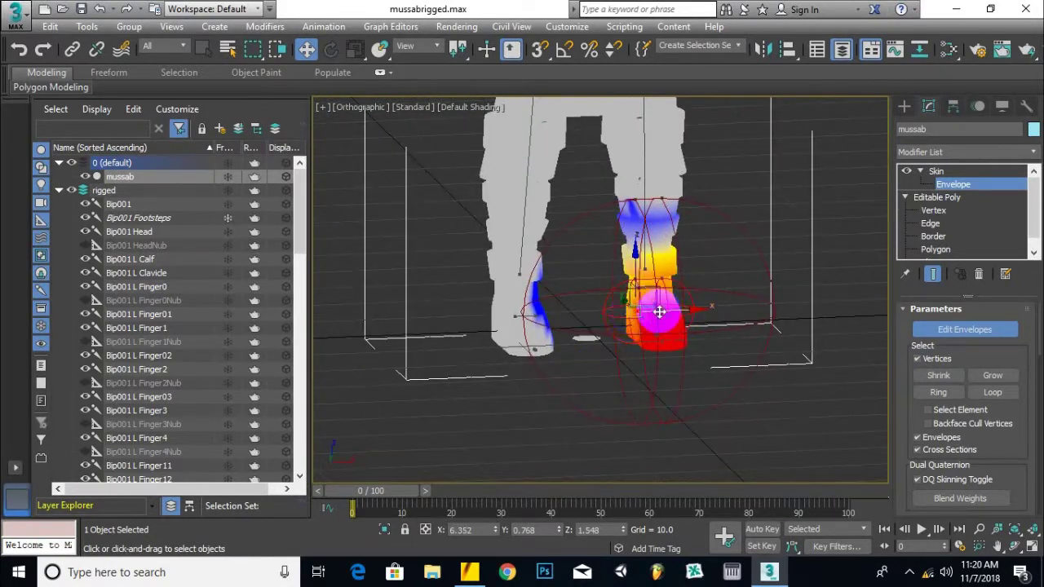
Step: Examine from several angles how the left foot bone's weights spill over onto the opposite foot
alt+middle_drag(647, 311, 608, 314)
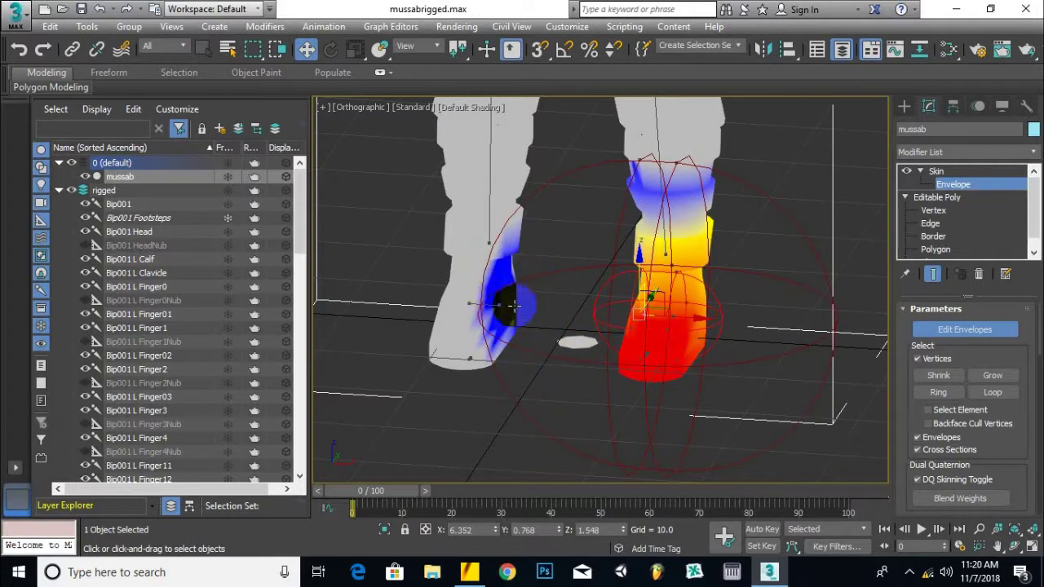
click(491, 277)
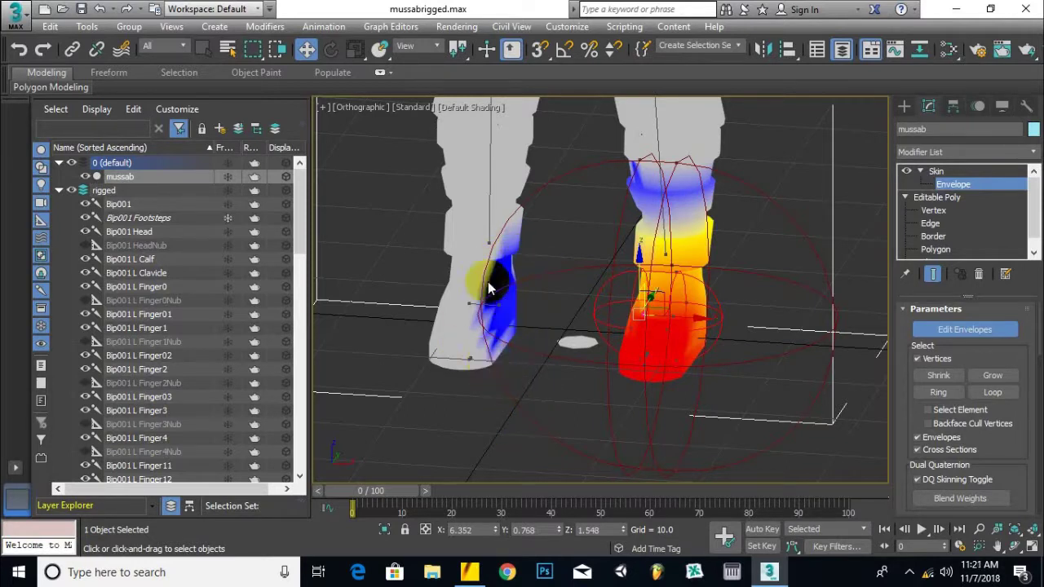
click(460, 349)
click(485, 363)
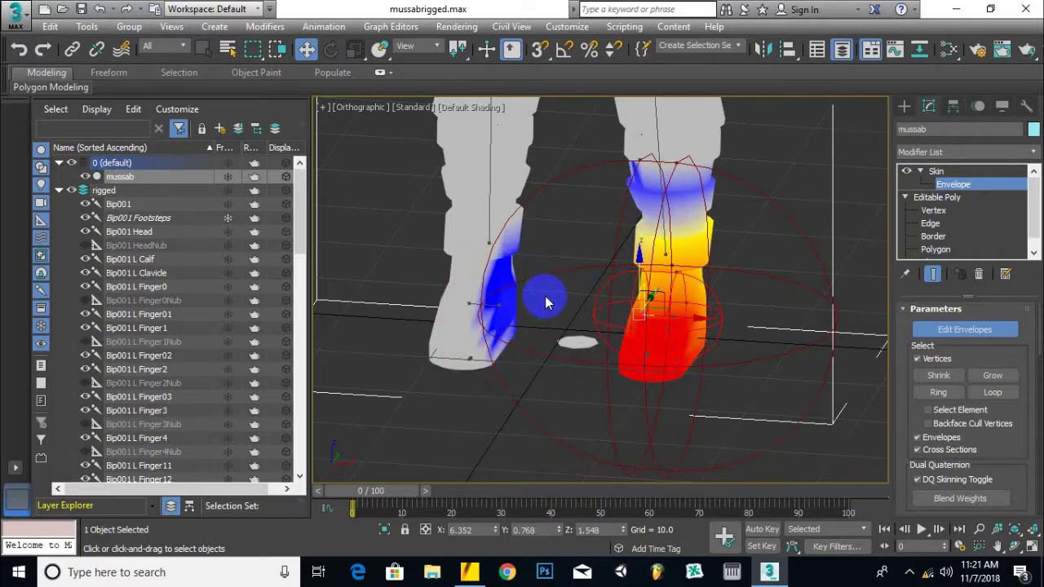
alt+middle_drag(678, 345, 743, 337)
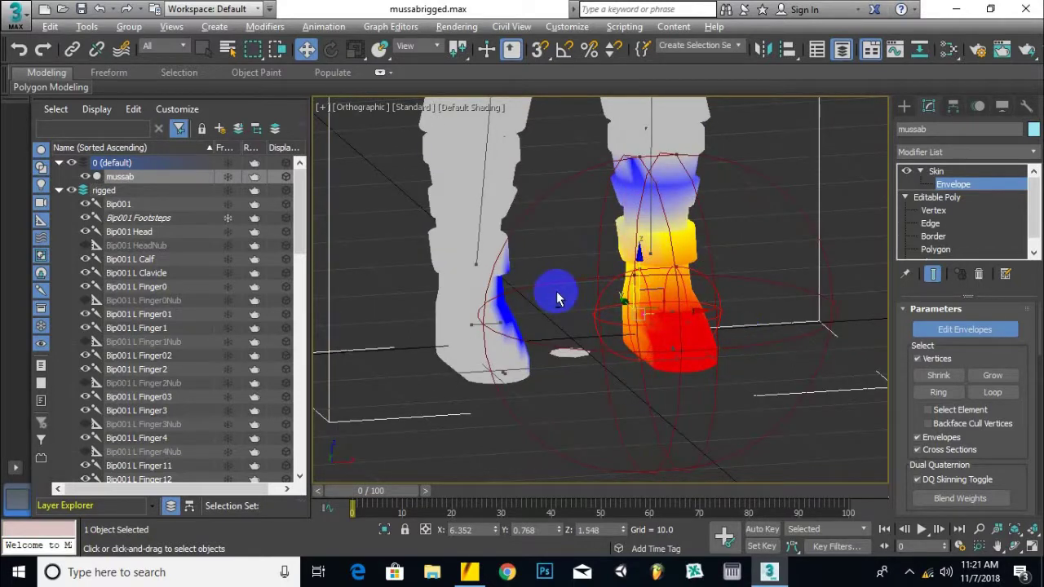
mouse_move(560, 301)
alt+middle_down()
mouse_move(546, 312)
mouse_move(552, 306)
alt+middle_up()
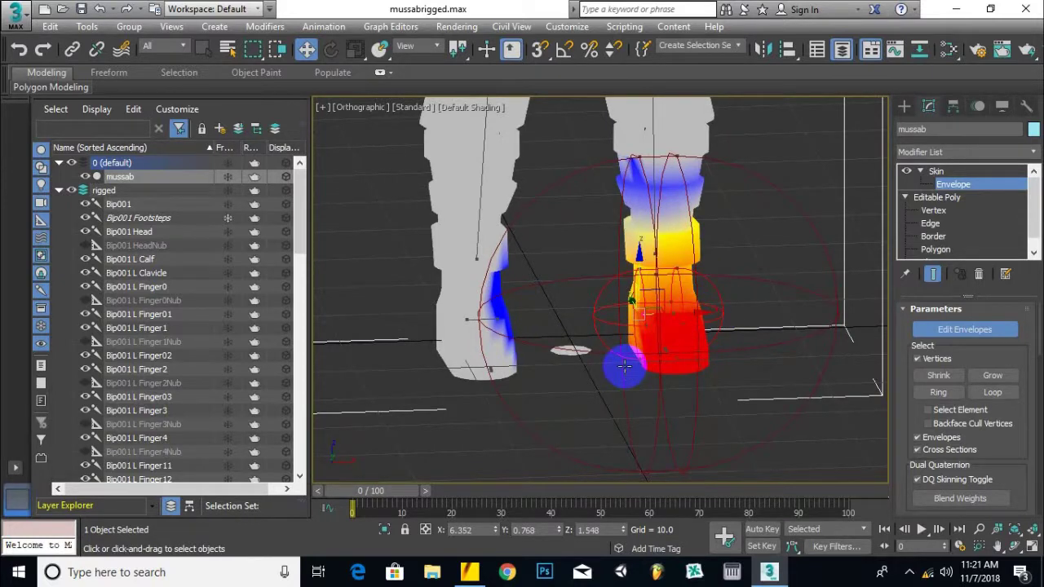
alt+middle_drag(653, 349, 601, 361)
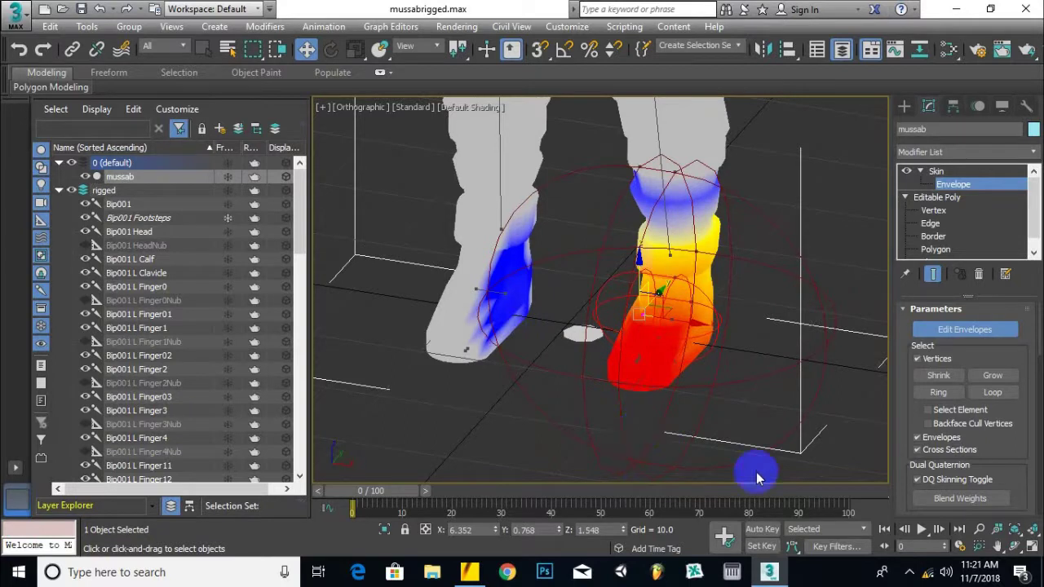
Step: Open the Weight Tool from the Skin modifier's weight properties
scroll(935, 483, down, 5)
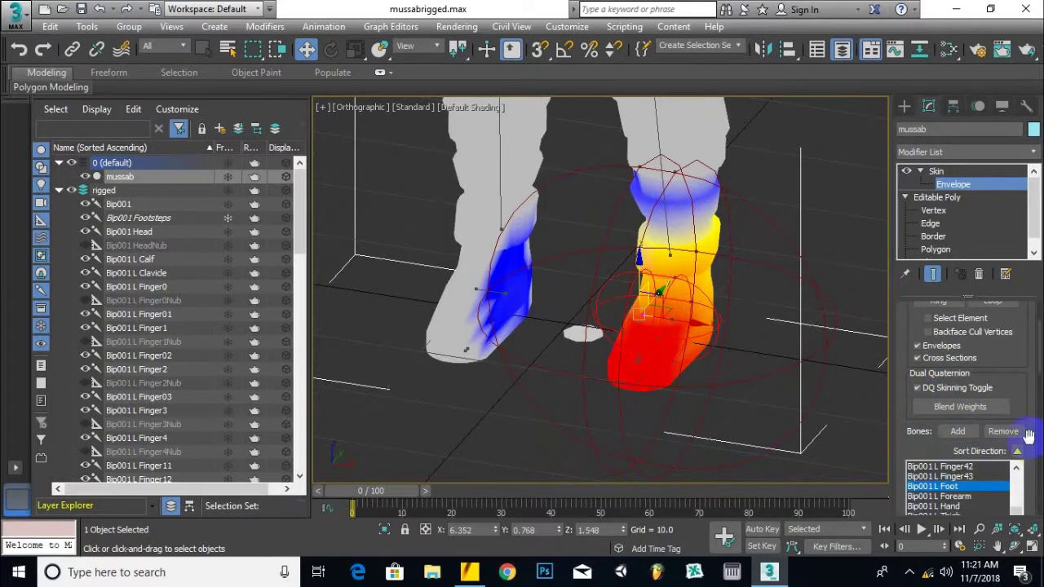
scroll(1031, 433, down, 3)
scroll(1031, 432, down, 5)
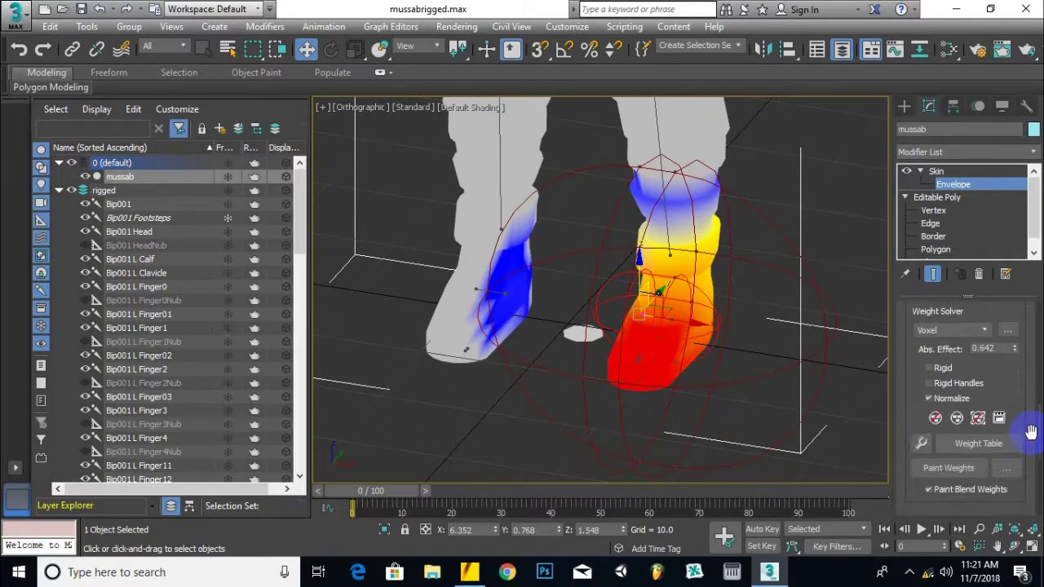
scroll(1031, 432, down, 1)
scroll(1016, 400, up, 3)
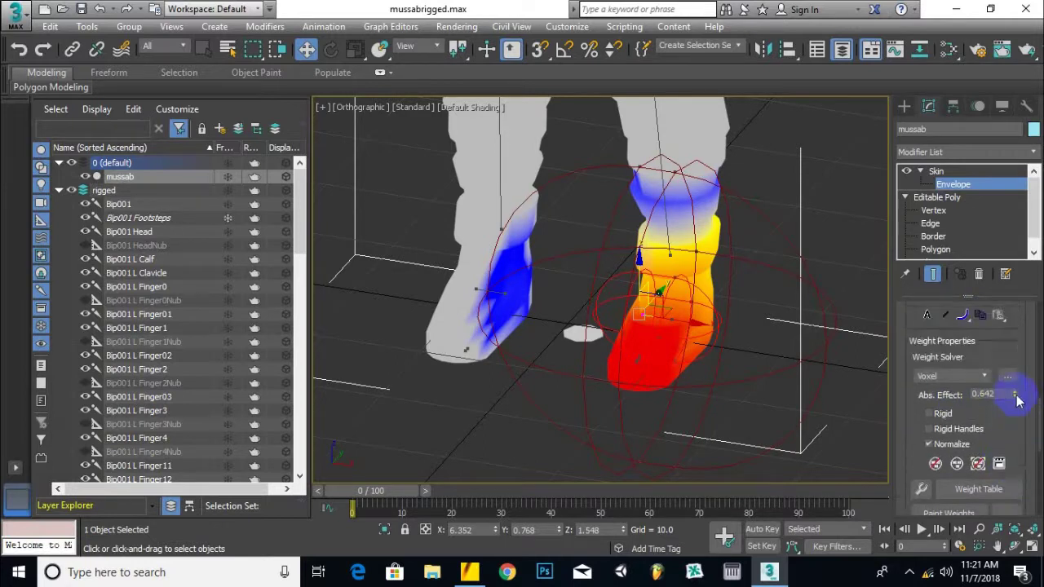
scroll(1014, 379, down, 5)
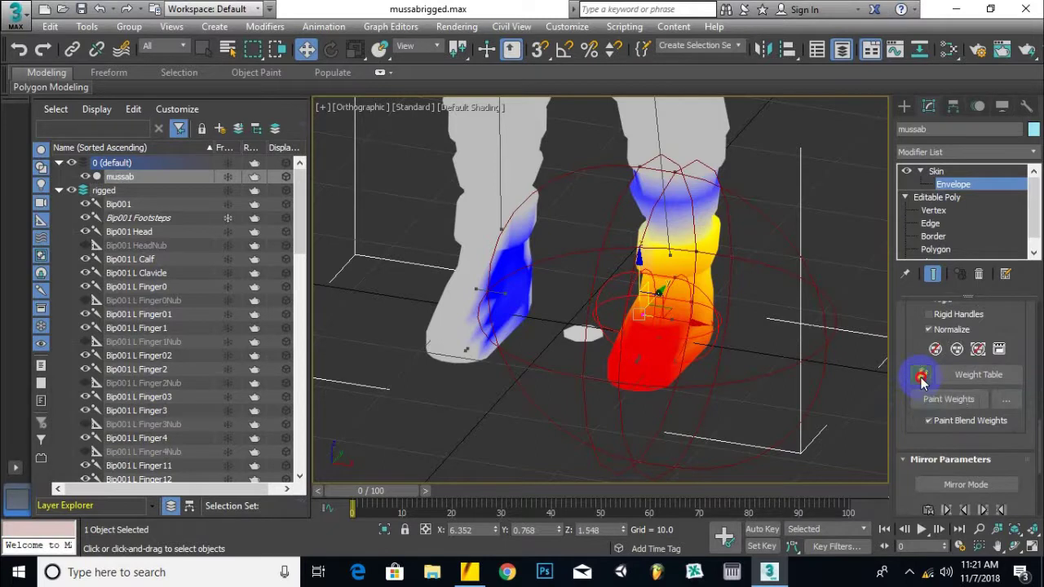
click(921, 376)
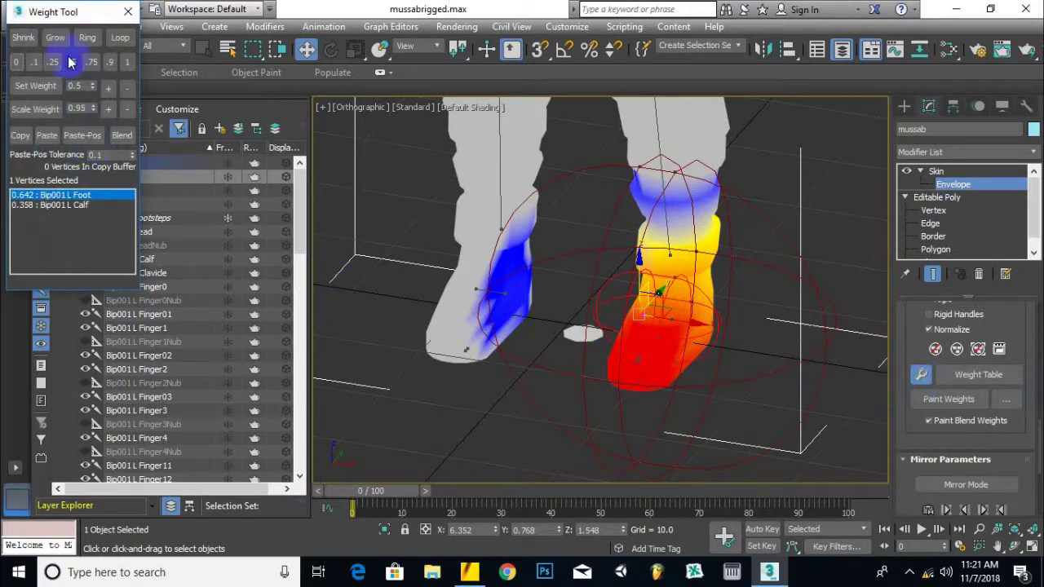
Step: Move the Weight Tool window clear of its corner and bring the Skin modifier's vertex selection options into view
drag(73, 14, 173, 42)
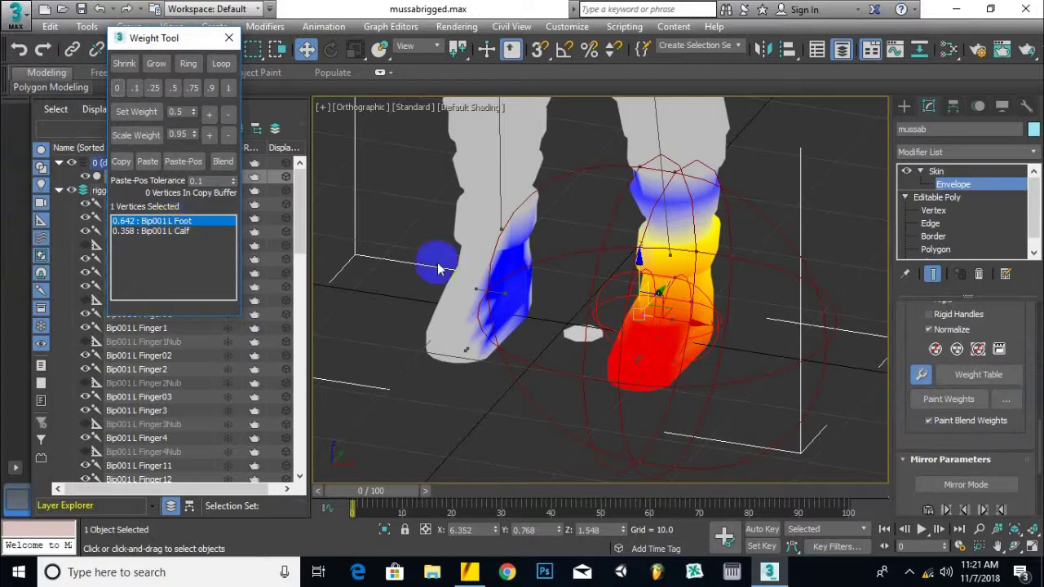
alt+middle_drag(641, 315, 680, 298)
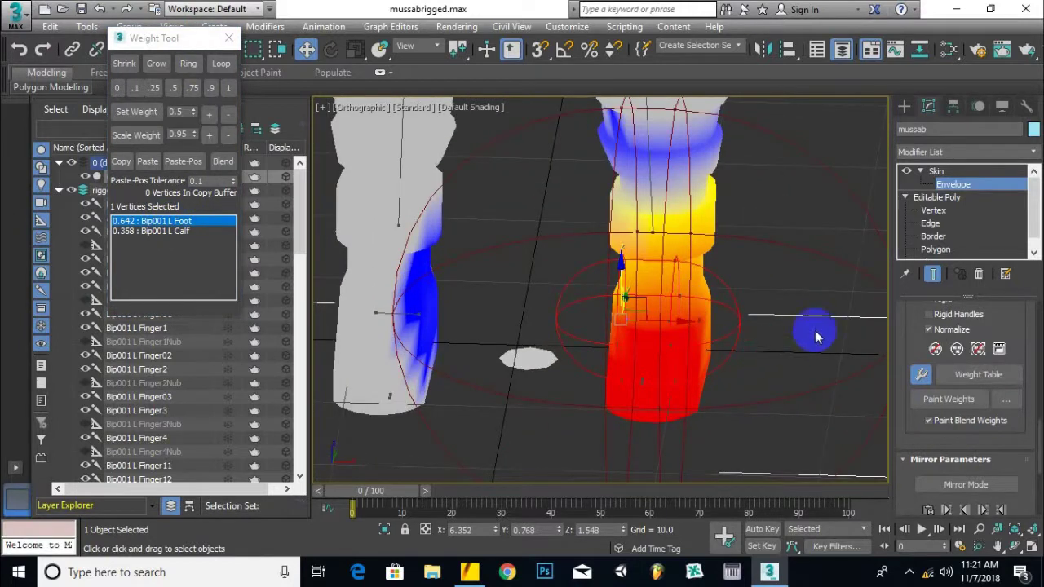
scroll(995, 312, up, 5)
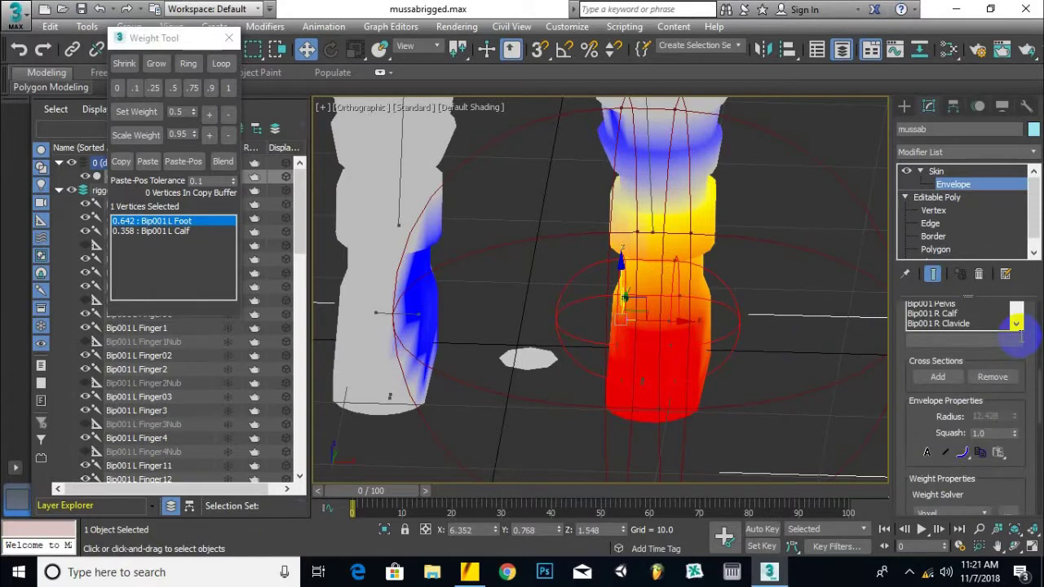
scroll(1021, 332, up, 5)
Step: Try to select the left foot's vertices from the sole up to the ankle
drag(754, 327, 598, 441)
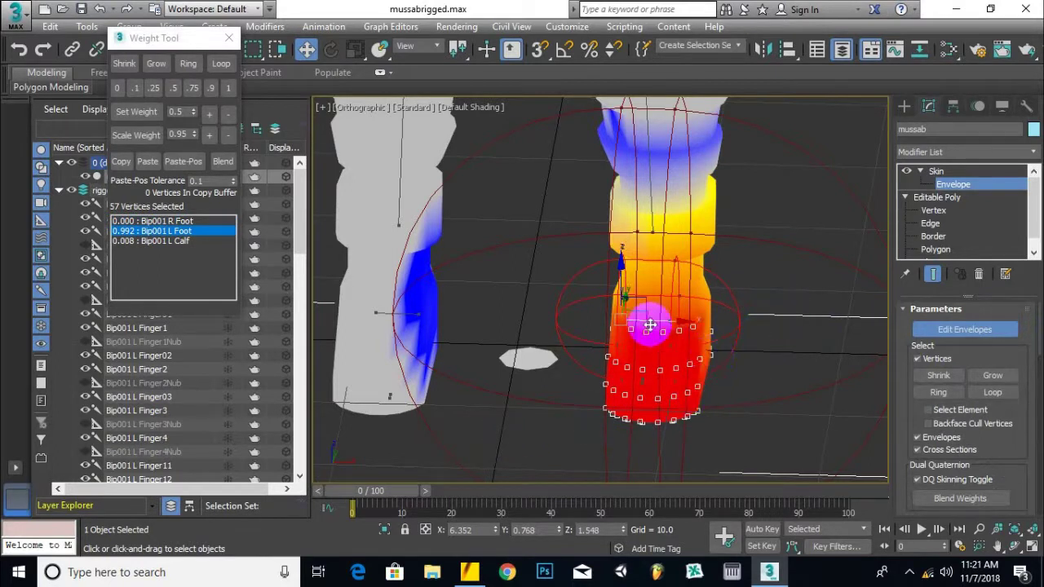
scroll(649, 323, up, 3)
alt+middle_drag(768, 309, 762, 289)
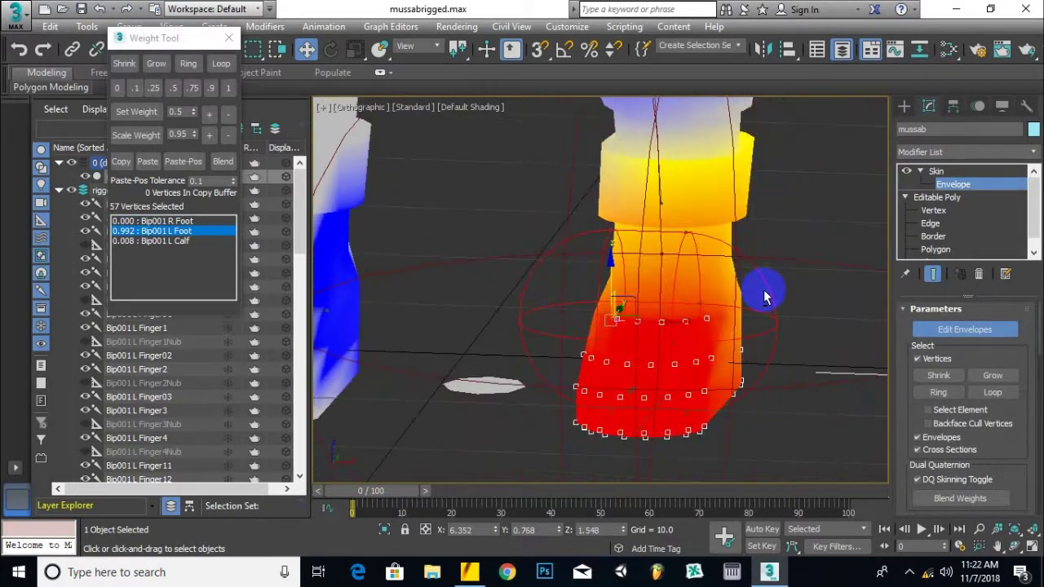
drag(809, 278, 570, 457)
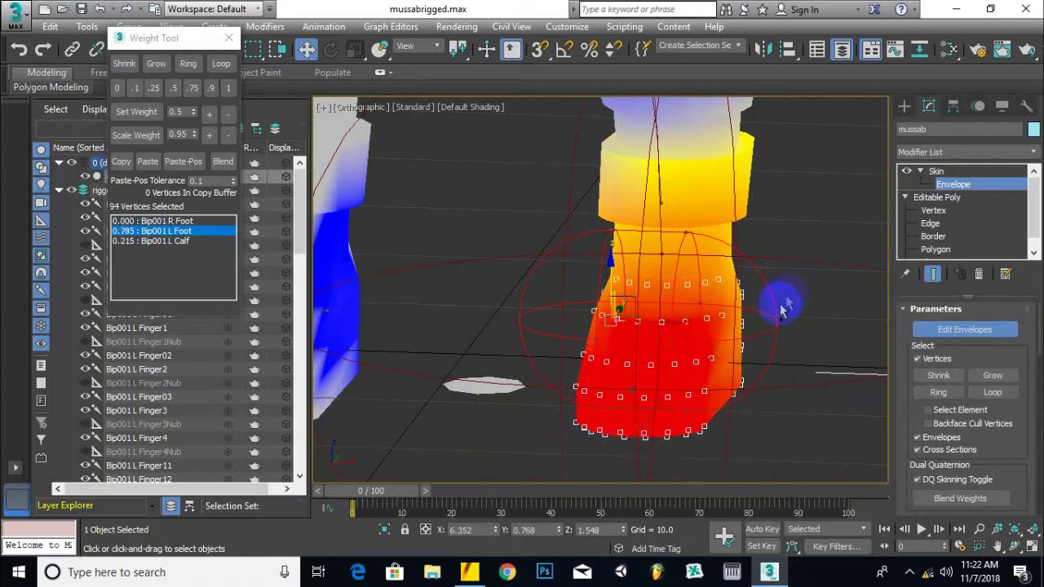
alt+middle_drag(726, 299, 685, 256)
click(643, 284)
alt+middle_drag(644, 283, 675, 287)
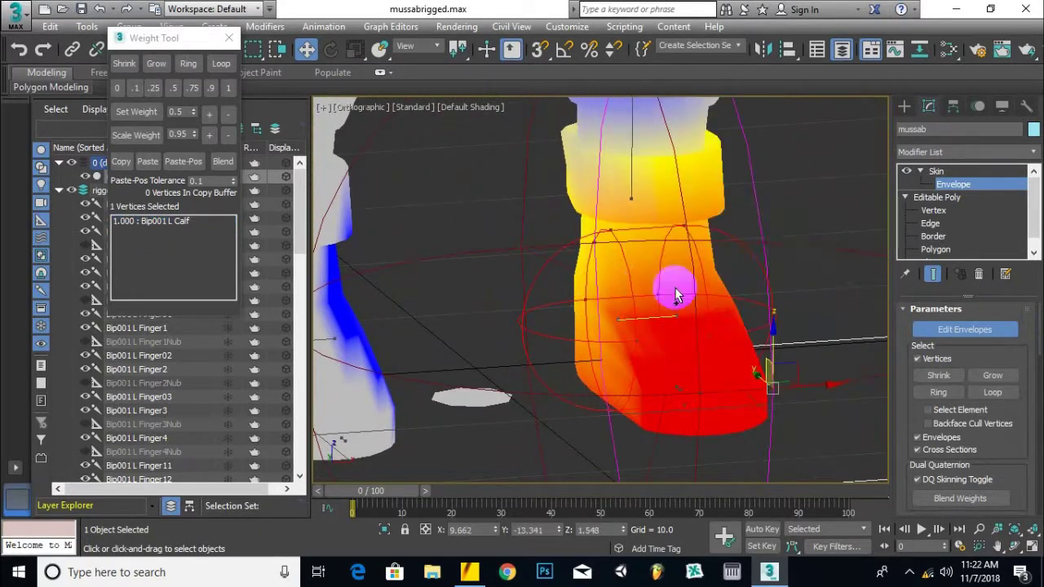
Step: Select all vertices of the left foot up to the ankle and set their Bip001 L Foot weight to 1
drag(549, 453, 552, 454)
alt+middle_drag(571, 424, 644, 374)
scroll(788, 344, up, 2)
alt+middle_drag(779, 361, 592, 393)
scroll(449, 416, up, 4)
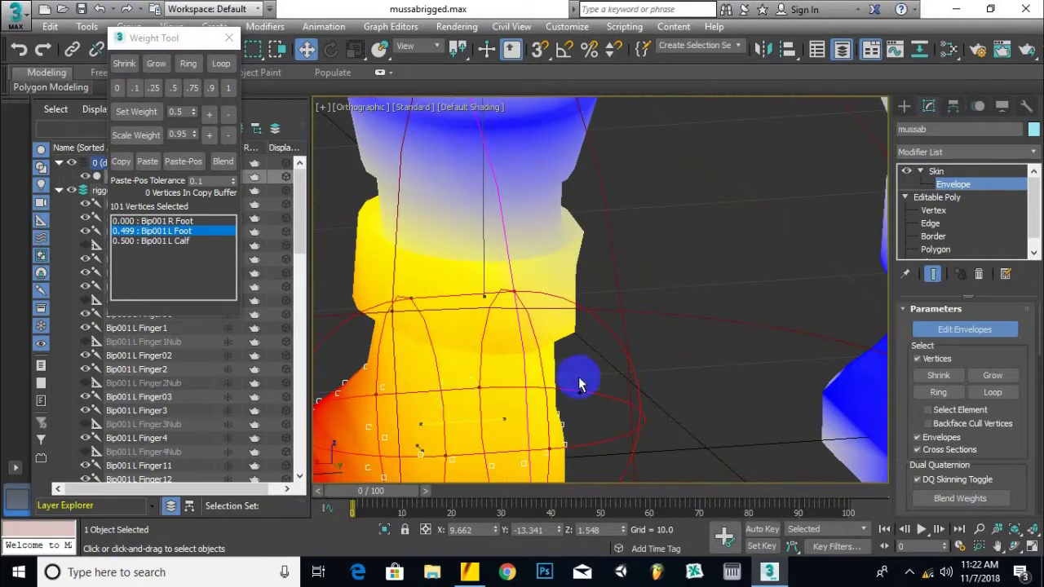
ctrl+drag(469, 402, 385, 409)
scroll(517, 399, down, 4)
alt+middle_drag(495, 415, 532, 413)
scroll(463, 378, up, 2)
middle_drag(479, 378, 614, 378)
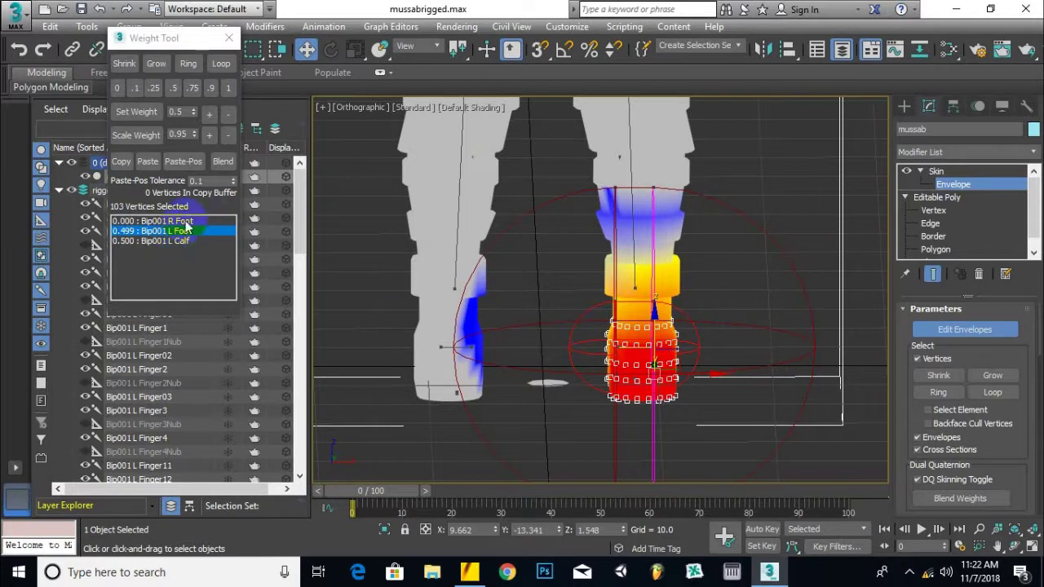
click(229, 88)
Step: Choose the Bip001 R Foot bone, select all right foot vertices up to the ankle, and set their weight to 1
alt+middle_drag(618, 312, 617, 353)
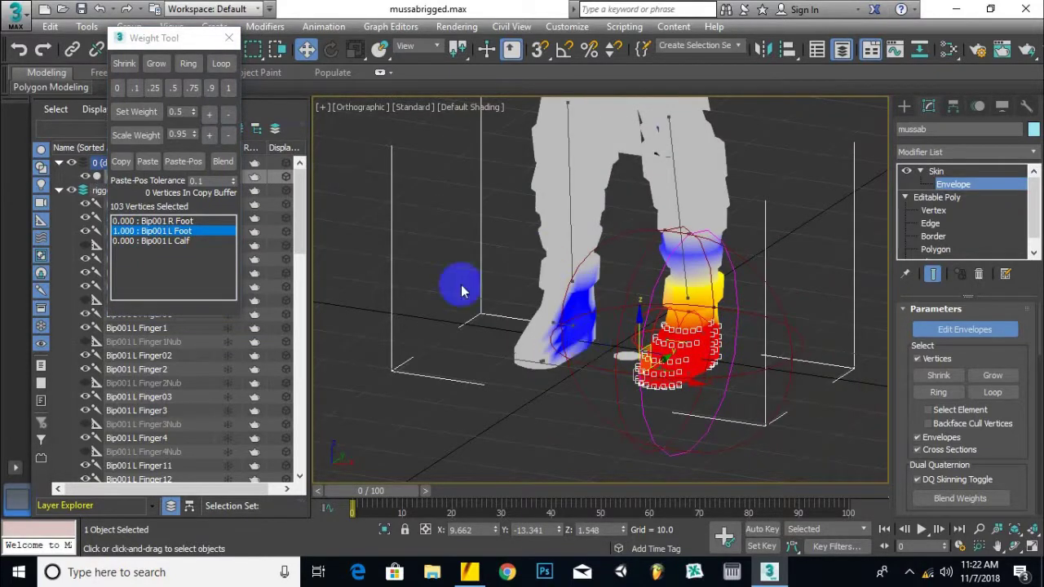
middle_drag(614, 372, 629, 343)
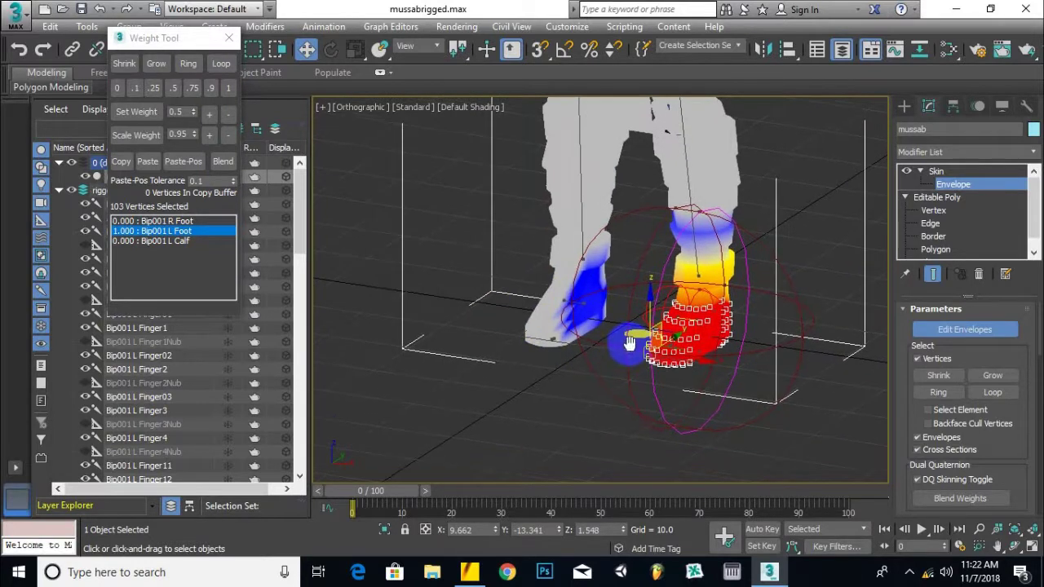
scroll(518, 383, up, 2)
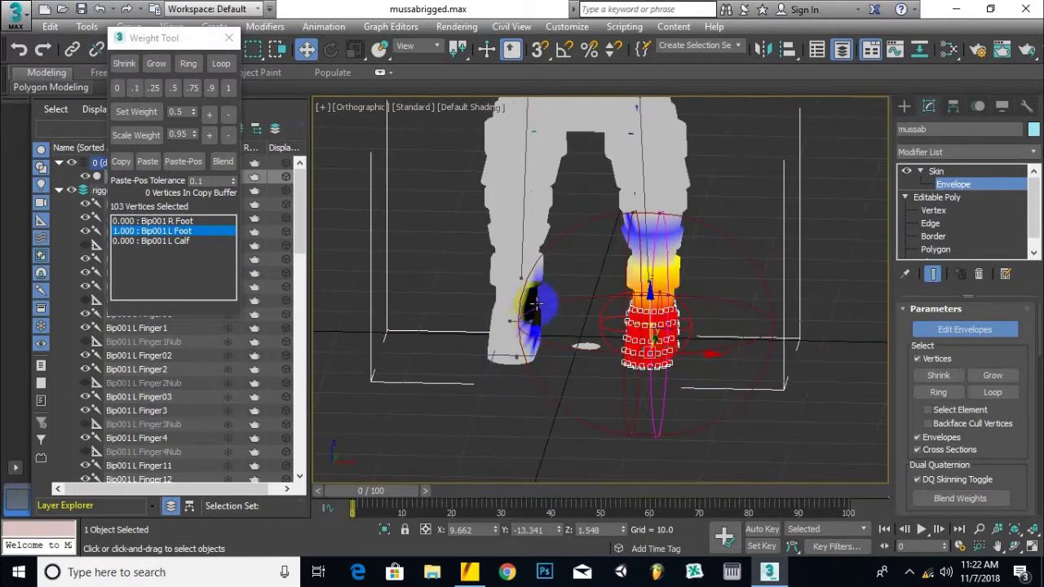
scroll(522, 330, up, 3)
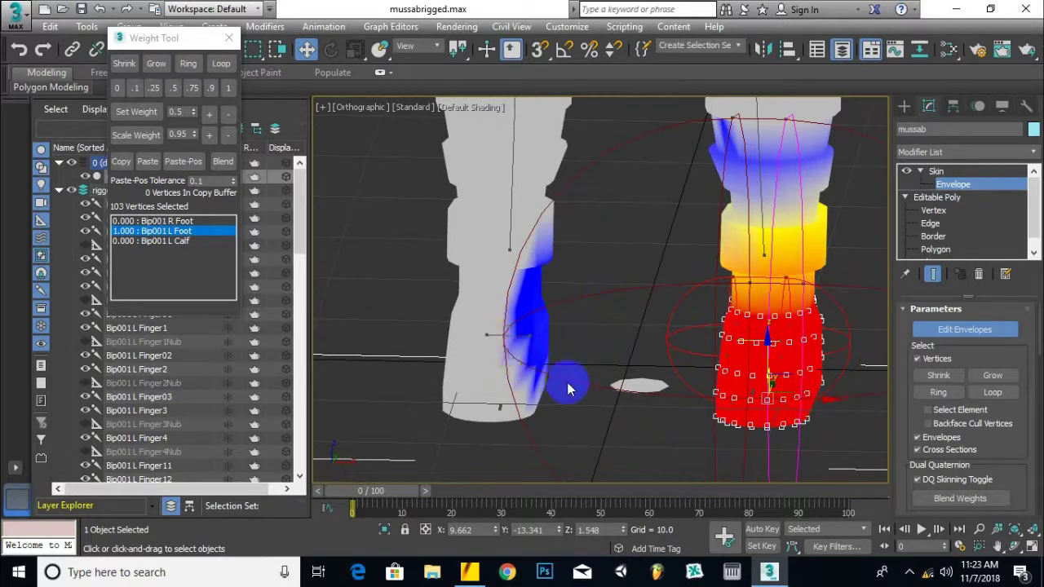
click(501, 336)
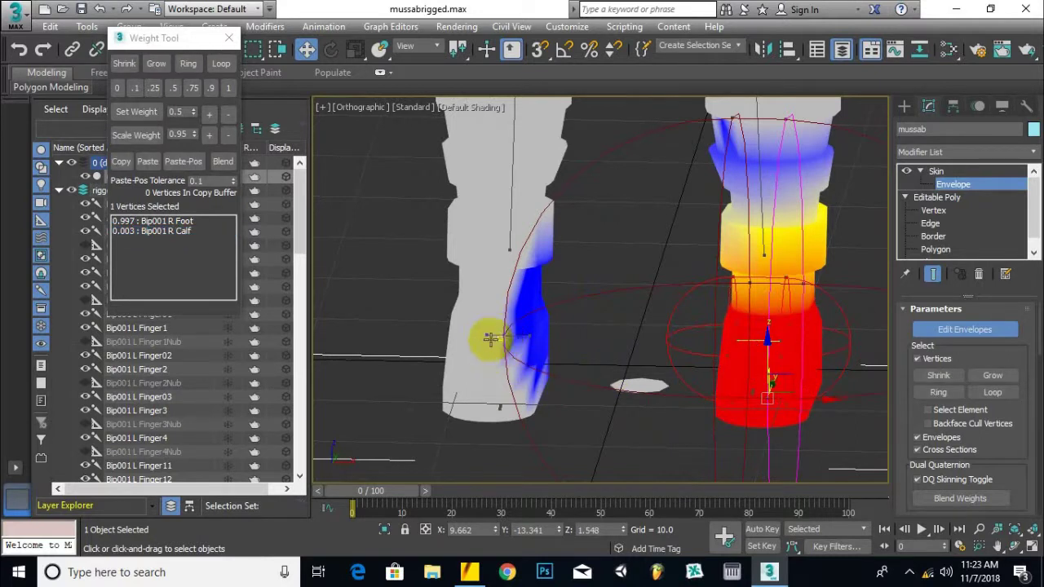
click(494, 333)
drag(614, 275, 430, 430)
alt+middle_drag(519, 387, 597, 343)
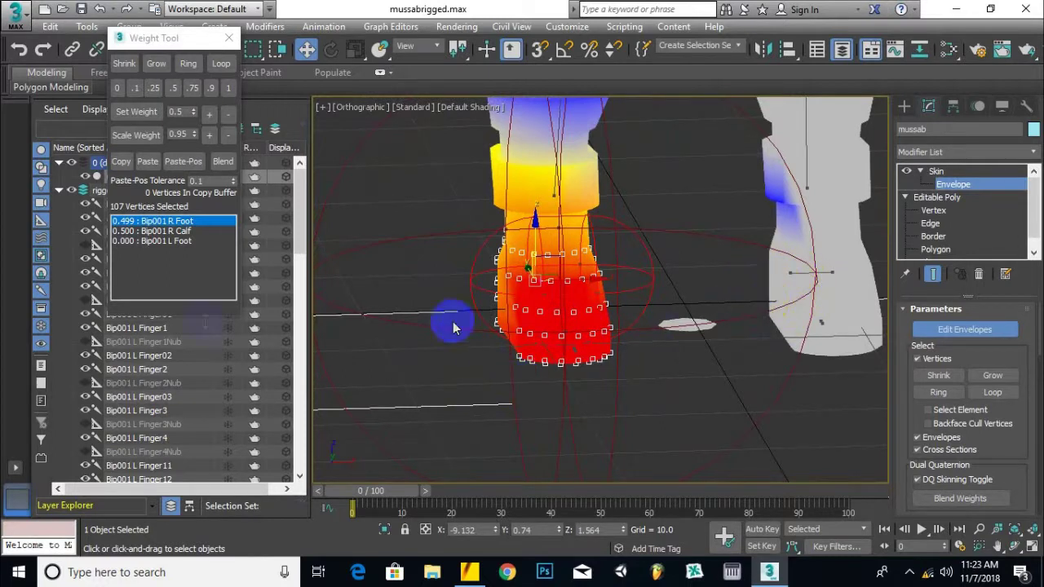
click(228, 87)
Step: Select the Bip001 L Toe0 bone's envelope at the front of the left foot
alt+middle_drag(674, 227, 781, 258)
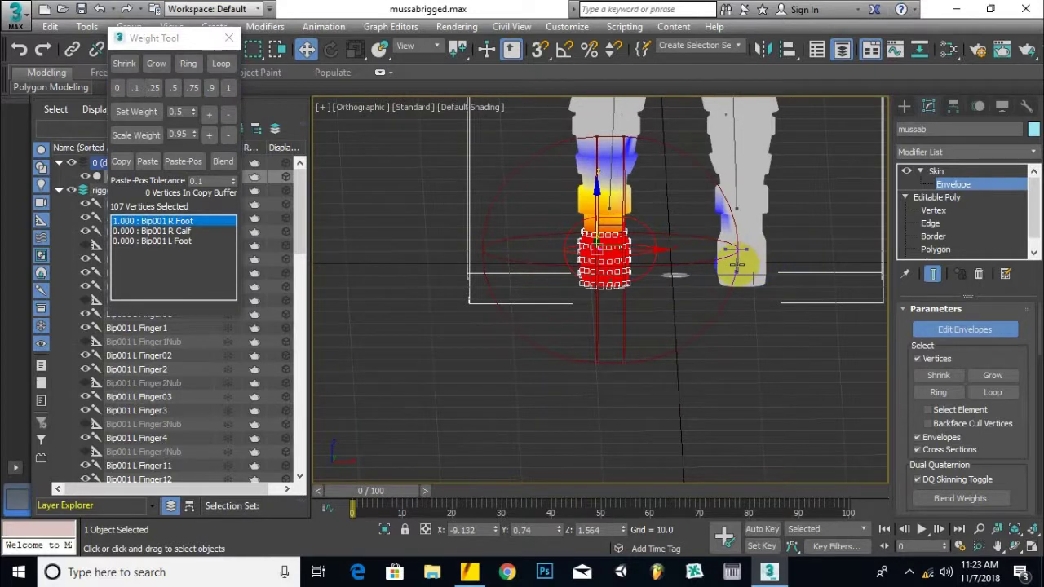
alt+middle_drag(715, 260, 682, 324)
scroll(748, 286, up, 4)
click(757, 275)
alt+middle_drag(742, 290, 836, 271)
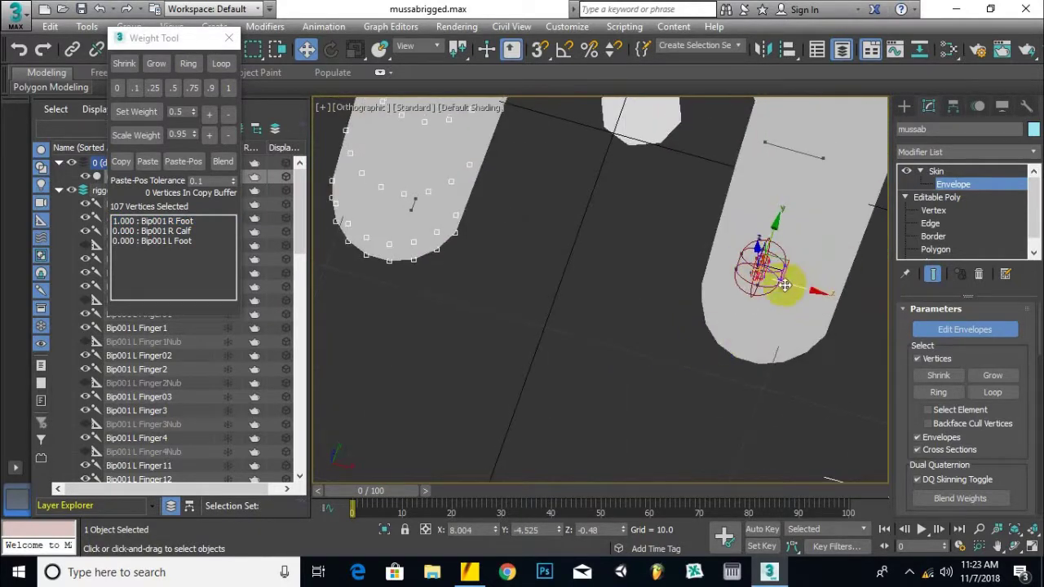
scroll(766, 285, up, 2)
Step: Add the left toe vertices to the current selection and set the Bip001 L Toe0 weight to 1
drag(651, 252, 793, 378)
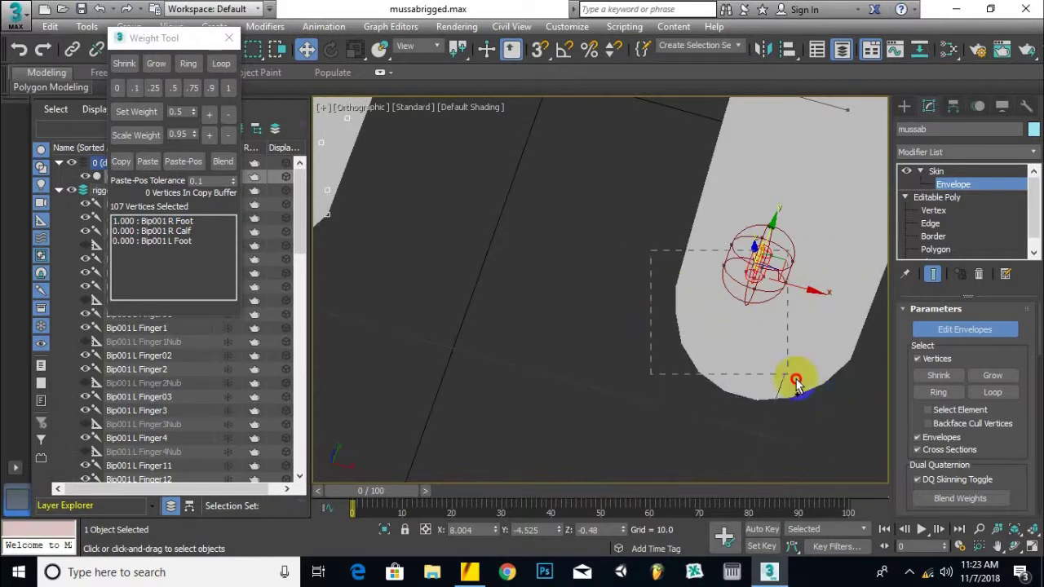
alt+middle_drag(630, 291, 713, 333)
drag(874, 249, 677, 410)
alt+middle_drag(677, 410, 543, 201)
click(332, 74)
click(229, 89)
alt+middle_drag(508, 177, 734, 298)
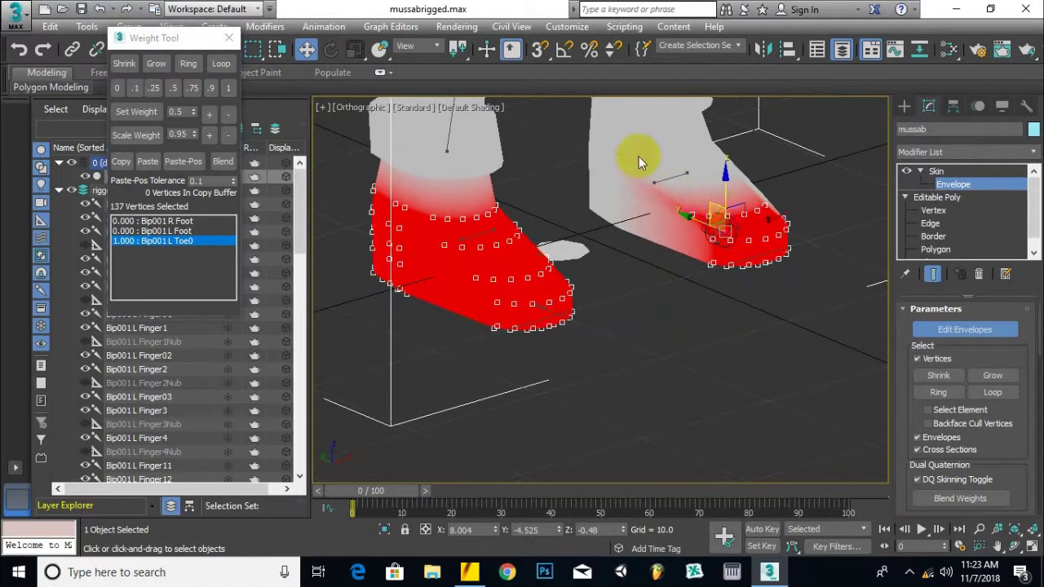
Step: Select the Bip001 L Foot bone and examine its weights on both feet
click(671, 177)
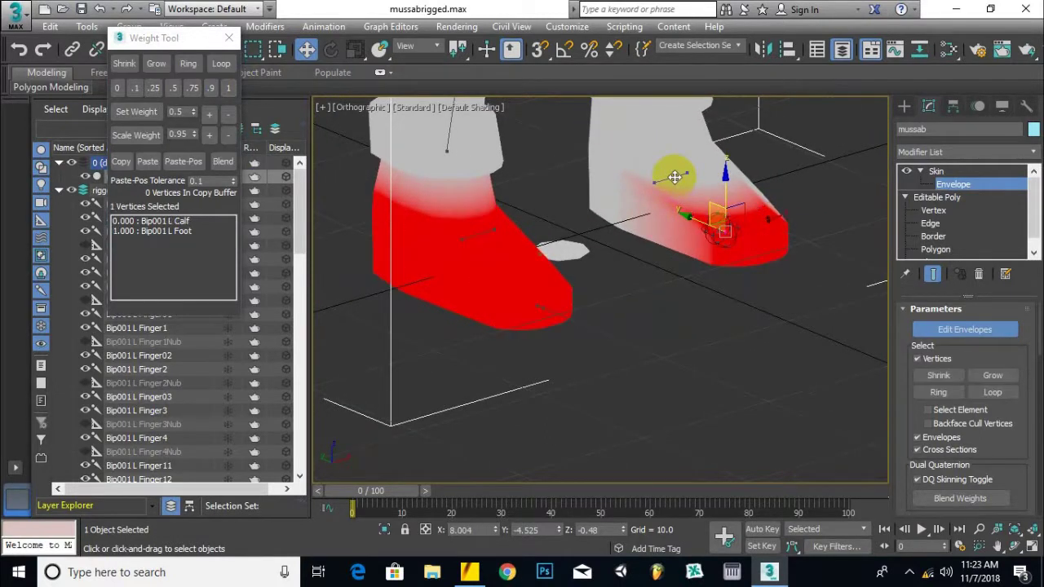
alt+middle_drag(670, 177, 695, 220)
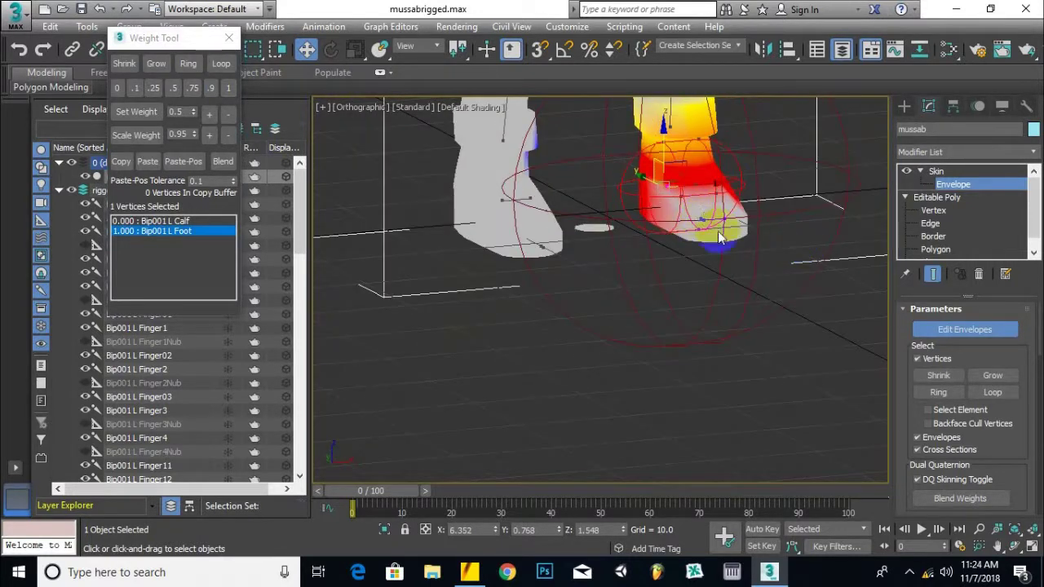
scroll(537, 241, up, 2)
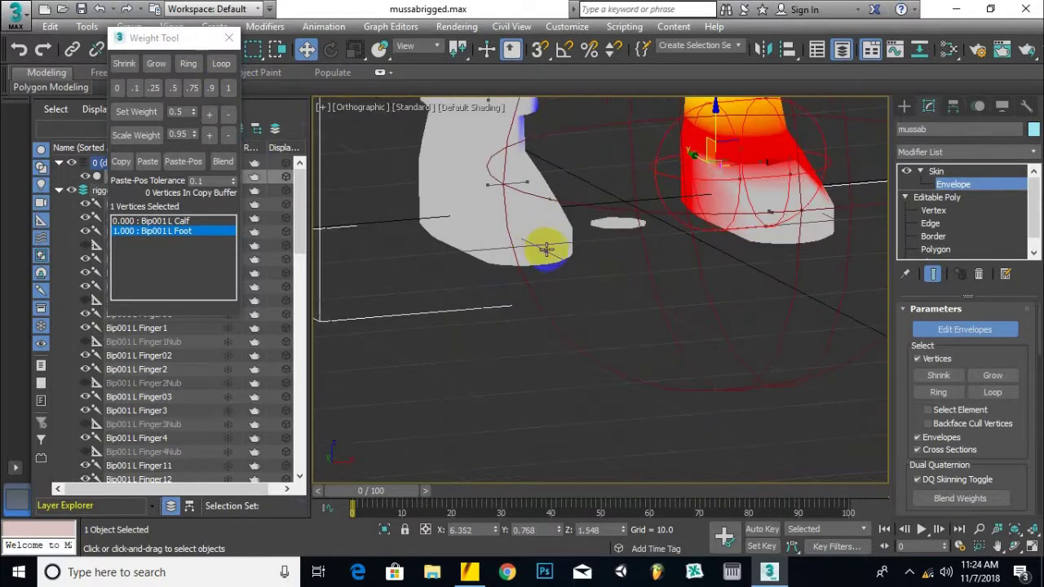
alt+middle_drag(695, 245, 690, 256)
Step: Choose the Bip001 R Toe0 bone, select the vertices at the tip of the right foot, and set their weight to 1
click(536, 267)
alt+middle_drag(536, 266, 543, 327)
drag(602, 263, 437, 313)
drag(450, 233, 480, 276)
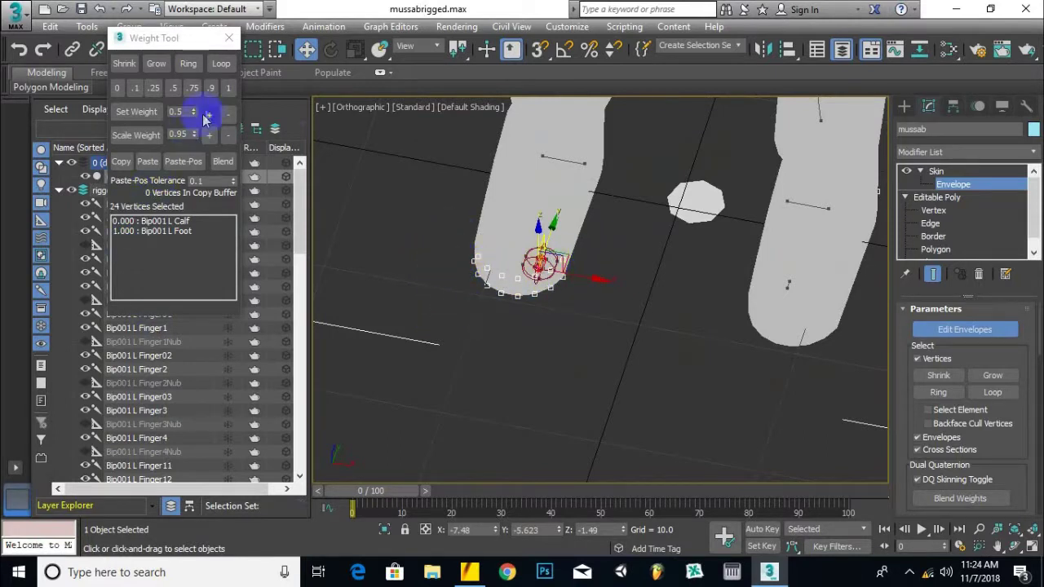
click(226, 89)
Step: Try to add the left toe vertices to the selection and set their Bip001 L Toe0 weight to 1
alt+middle_drag(630, 310, 702, 287)
scroll(694, 265, up, 4)
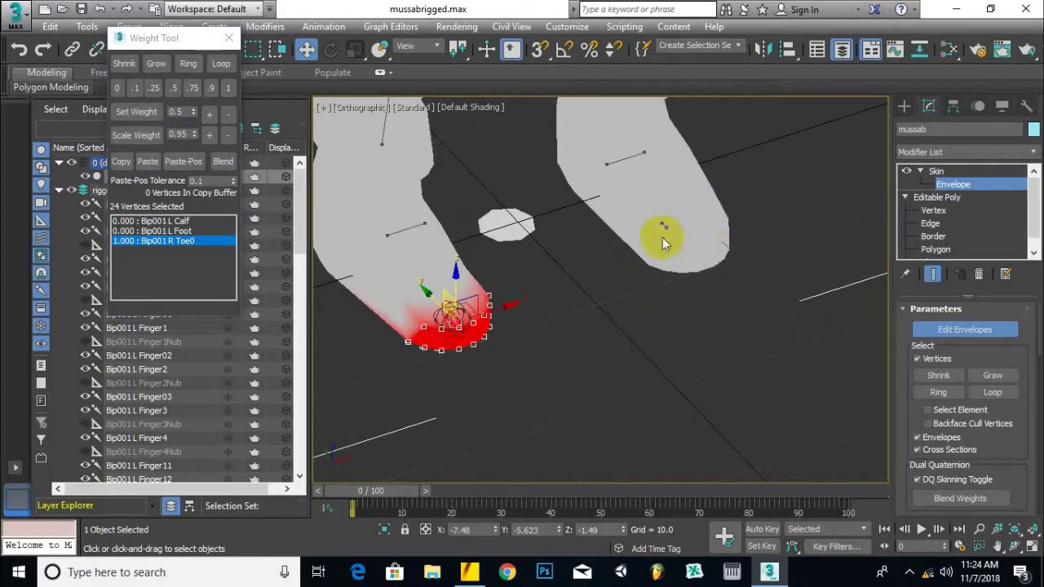
click(666, 229)
drag(666, 230, 674, 289)
drag(688, 251, 684, 231)
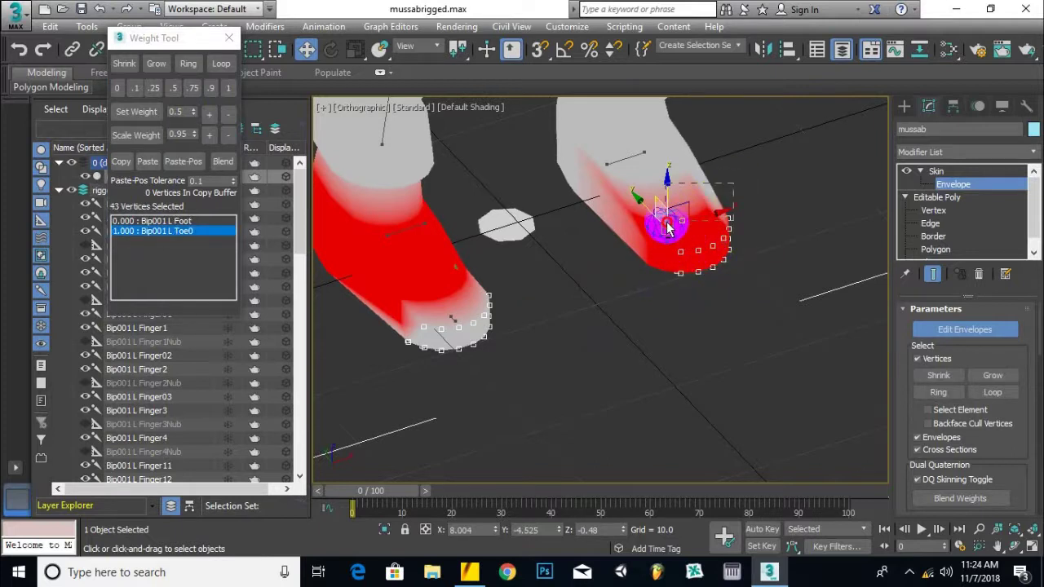
click(228, 88)
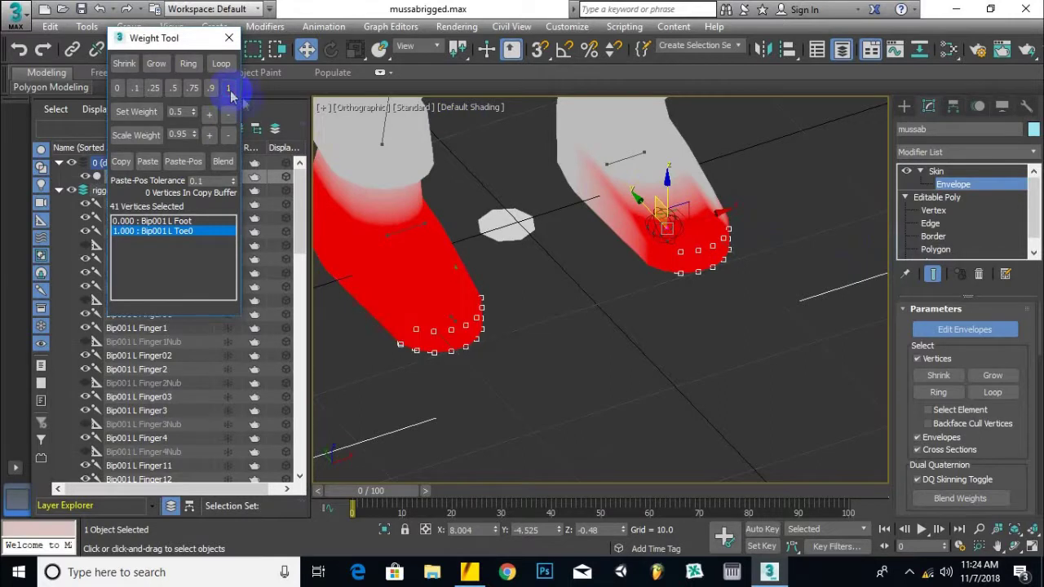
Step: Clear the vertex selection and select only vertices at the left foot's tip with Bip001 L Toe0 active
click(600, 232)
click(443, 284)
click(673, 234)
drag(760, 213, 690, 281)
click(696, 231)
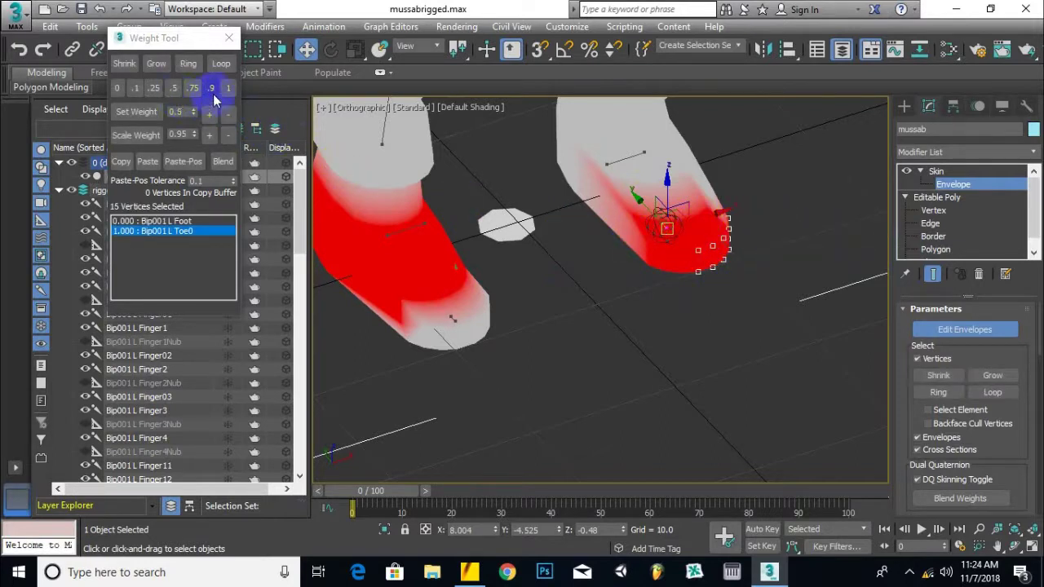
Step: Choose Bip001 L Foot, select the vertices across the middle of the left foot without the toe, and set their weight to 1
click(362, 300)
middle_drag(773, 266, 756, 279)
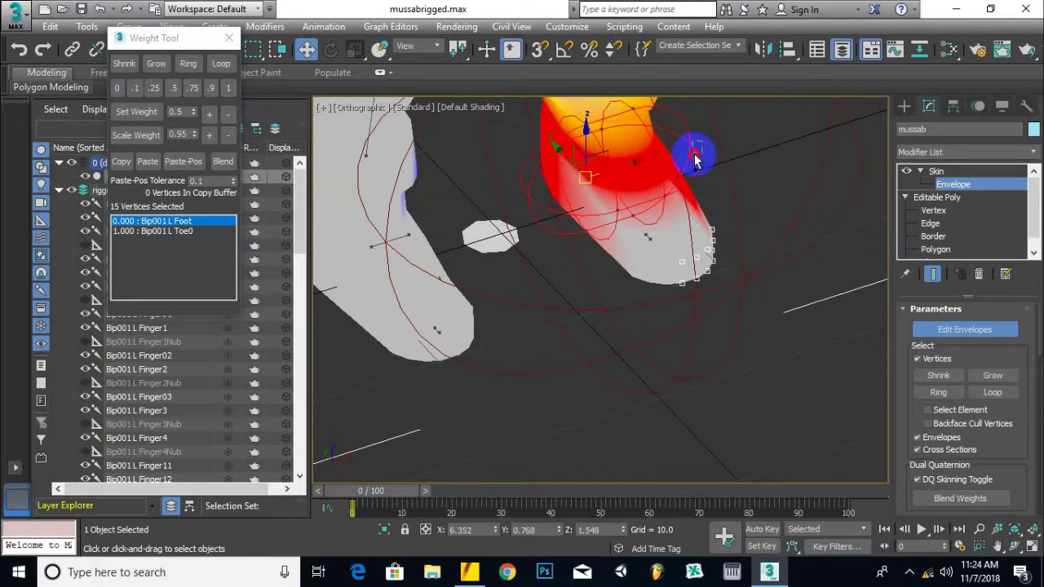
ctrl+drag(552, 220, 540, 220)
alt+middle_drag(680, 214, 682, 186)
ctrl+drag(698, 155, 577, 215)
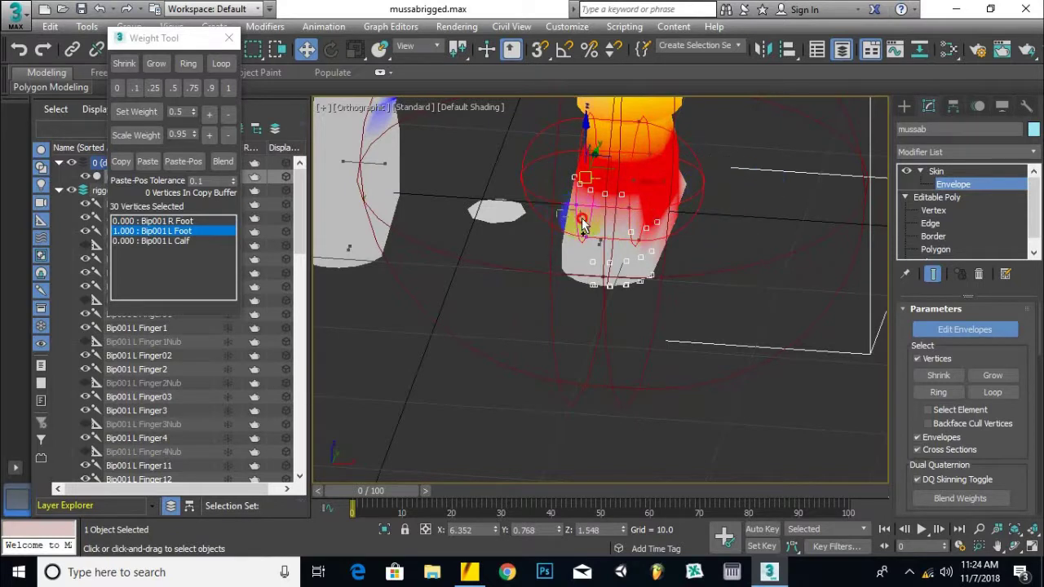
click(633, 278)
mouse_move(628, 304)
alt+middle_down()
mouse_move(694, 269)
mouse_move(618, 319)
mouse_move(649, 310)
alt+middle_up()
drag(663, 296, 580, 310)
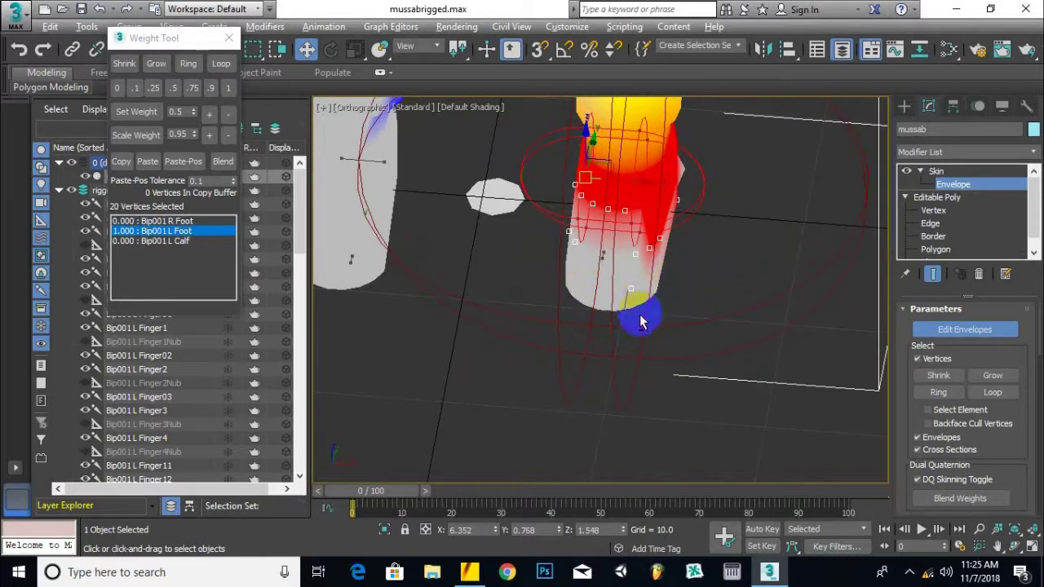
mouse_move(620, 293)
alt+middle_down()
mouse_move(699, 302)
mouse_move(707, 296)
mouse_move(687, 247)
mouse_move(705, 247)
mouse_move(601, 274)
mouse_move(578, 208)
mouse_move(576, 321)
mouse_move(457, 245)
mouse_move(748, 278)
mouse_move(627, 253)
mouse_move(661, 336)
alt+middle_up()
click(147, 161)
click(231, 93)
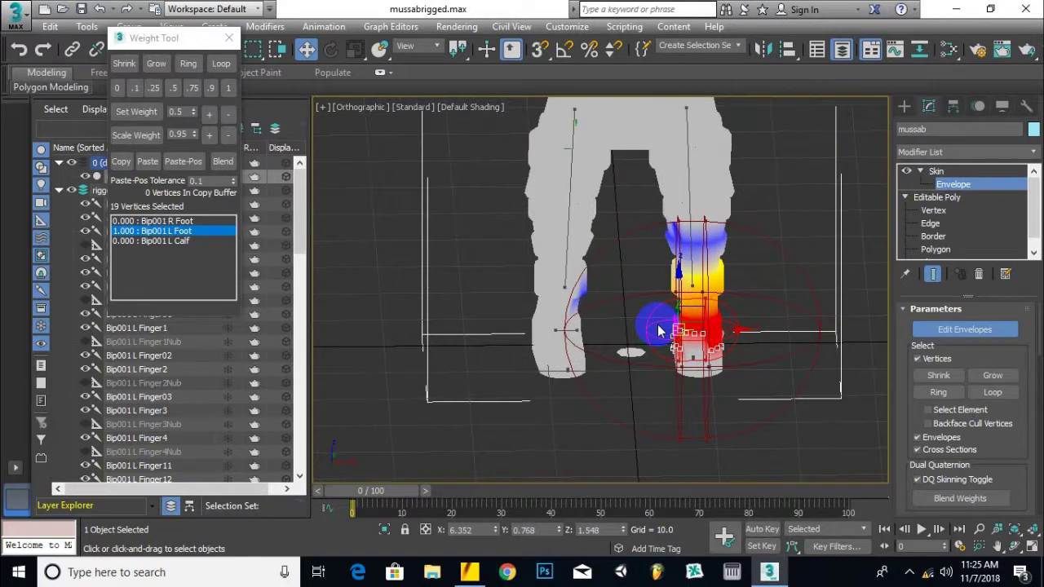
Step: Select the vertices around the right leg just above the ankle and choose the Bip001 R Calf bone
mouse_move(627, 318)
alt+middle_down()
mouse_move(620, 275)
mouse_move(547, 283)
mouse_move(611, 280)
mouse_move(589, 370)
mouse_move(616, 174)
alt+middle_up()
alt+middle_drag(621, 439, 597, 377)
scroll(602, 391, up, 5)
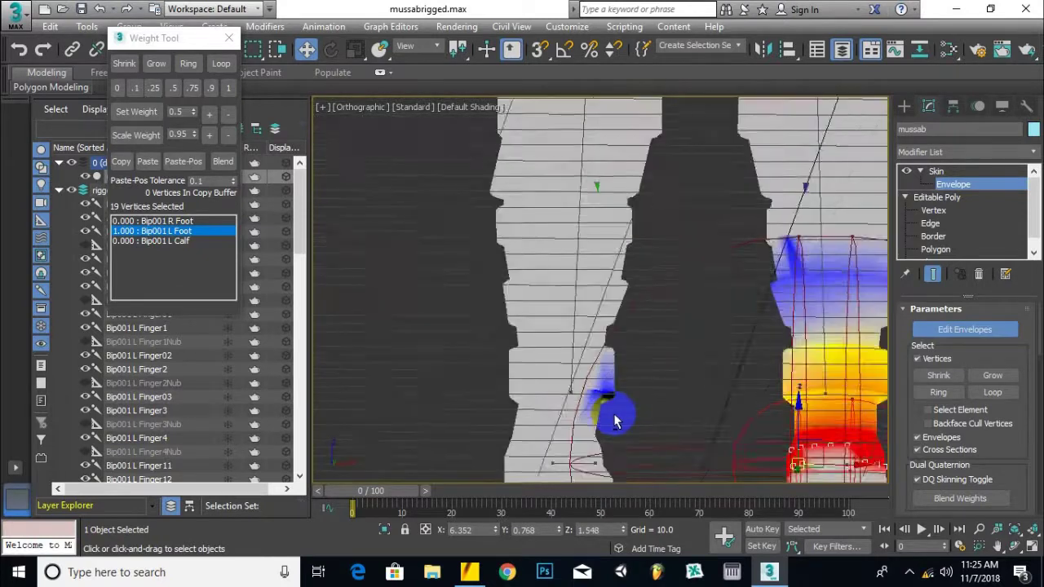
middle_drag(614, 419, 693, 350)
scroll(689, 359, down, 2)
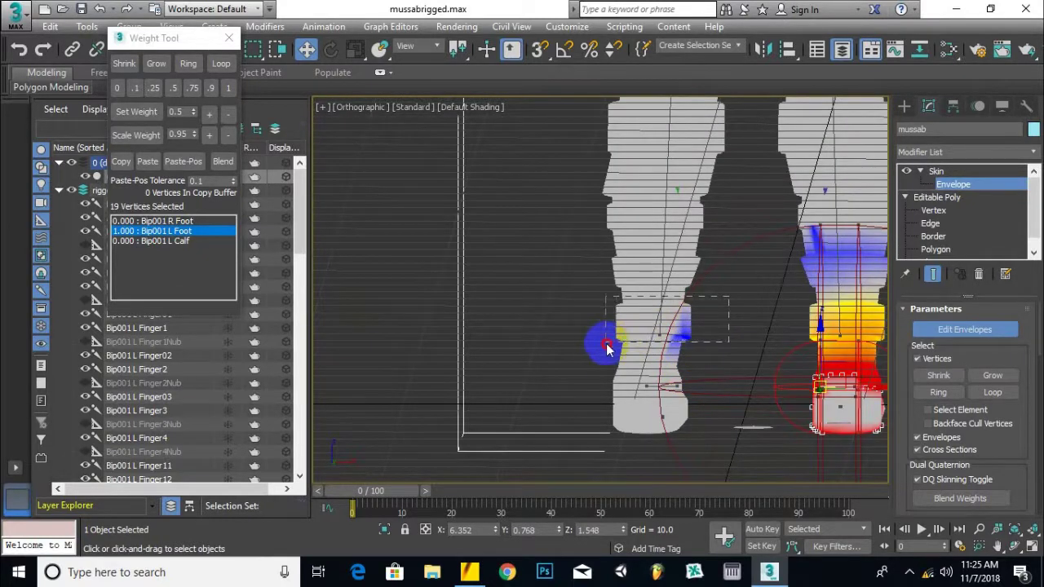
drag(607, 347, 607, 342)
middle_drag(625, 375, 599, 349)
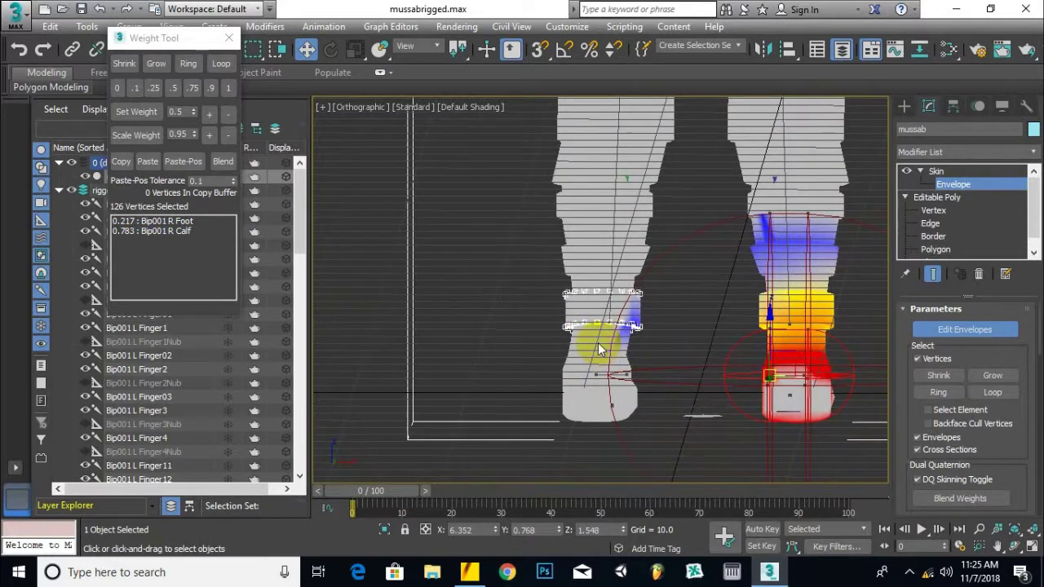
click(183, 232)
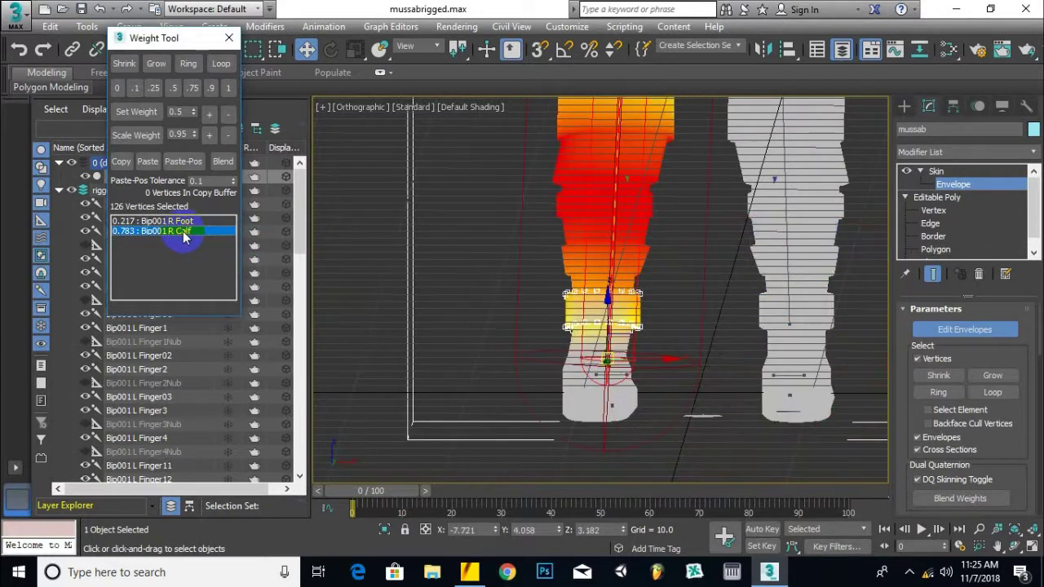
Step: Choose the right thigh bone and examine its influence on the legs and tunic from several sides
scroll(667, 297, down, 3)
alt+middle_drag(657, 174, 647, 214)
mouse_move(642, 352)
alt+middle_down()
mouse_move(555, 354)
mouse_move(615, 367)
mouse_move(629, 359)
alt+middle_up()
scroll(625, 273, up, 5)
alt+middle_drag(624, 272, 869, 233)
scroll(743, 223, down, 4)
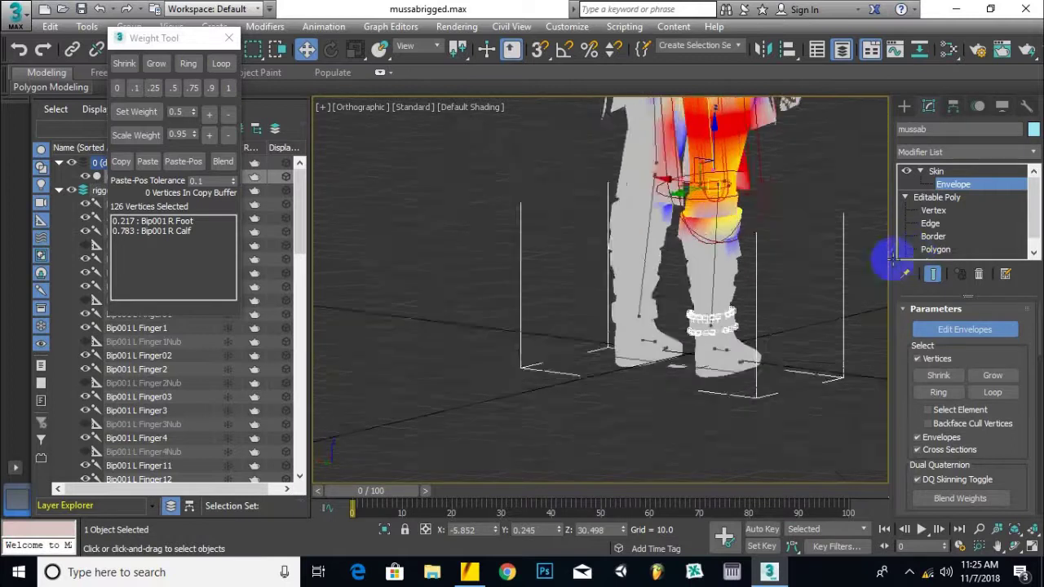
alt+middle_drag(715, 142, 819, 272)
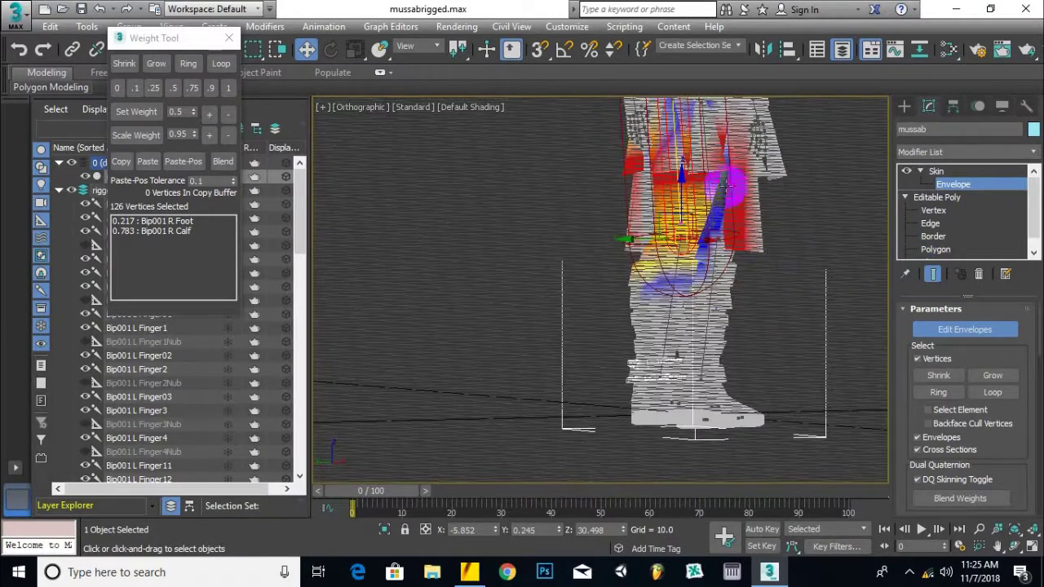
alt+middle_drag(722, 206, 622, 223)
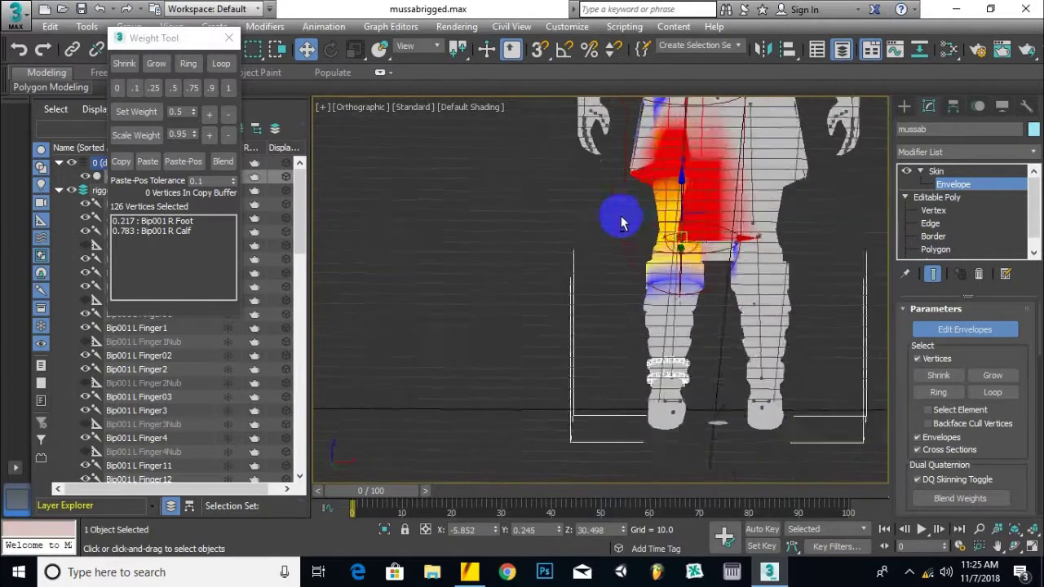
scroll(645, 218, up, 5)
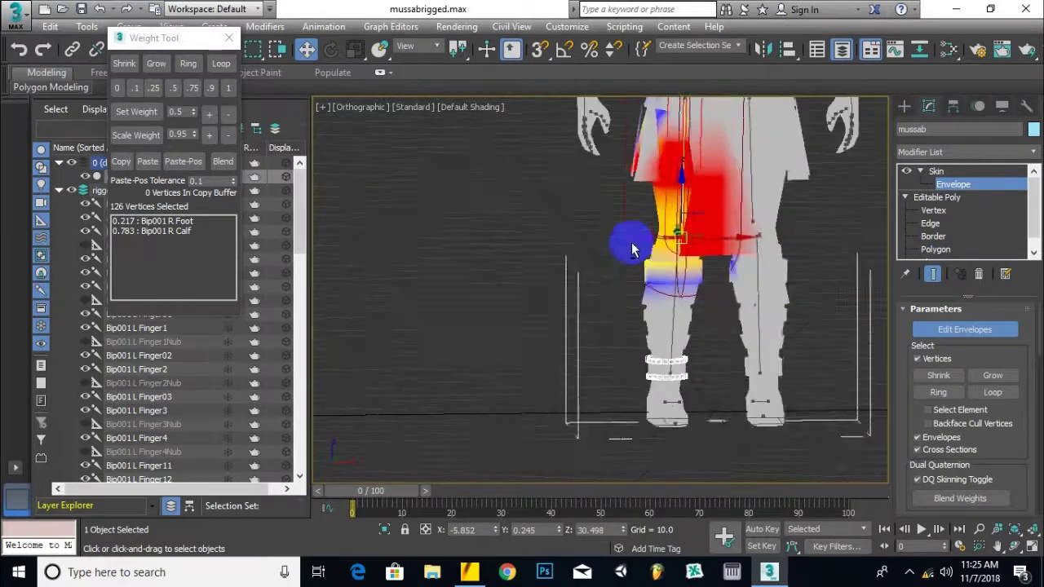
mouse_move(695, 235)
alt+middle_down()
mouse_move(714, 240)
mouse_move(692, 230)
alt+middle_up()
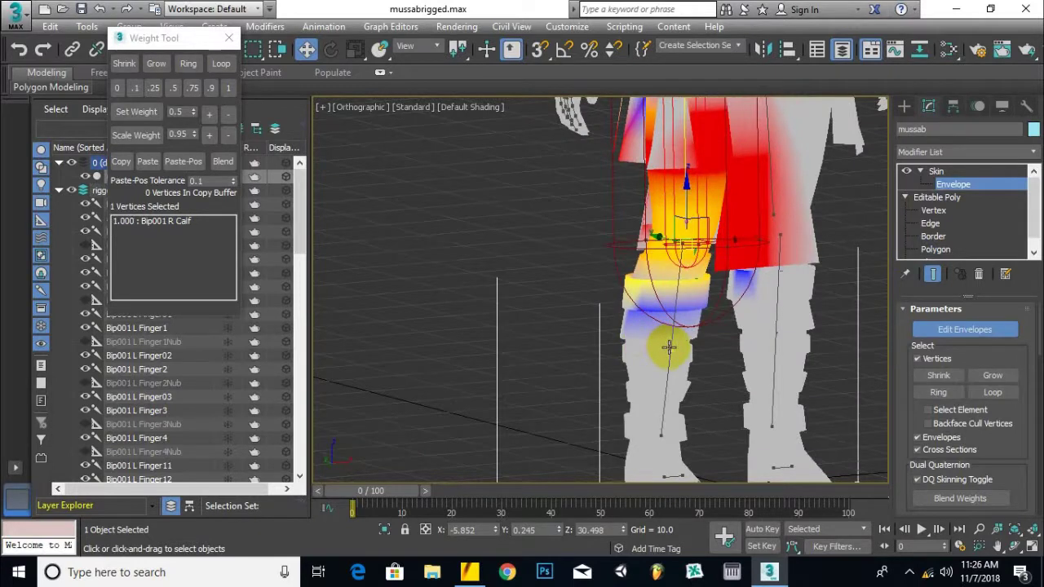
Step: Choose the Bip001 L Calf bone and examine how far its influence reaches up the left leg and tunic
click(668, 375)
alt+middle_drag(667, 376, 658, 371)
click(780, 361)
click(779, 363)
alt+middle_drag(779, 362, 716, 258)
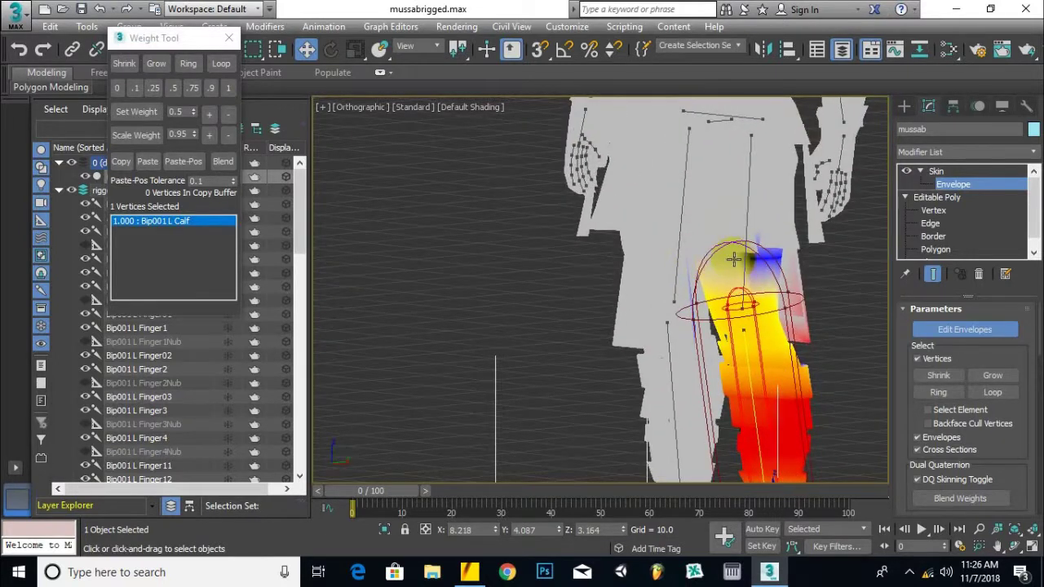
alt+middle_drag(736, 308, 720, 276)
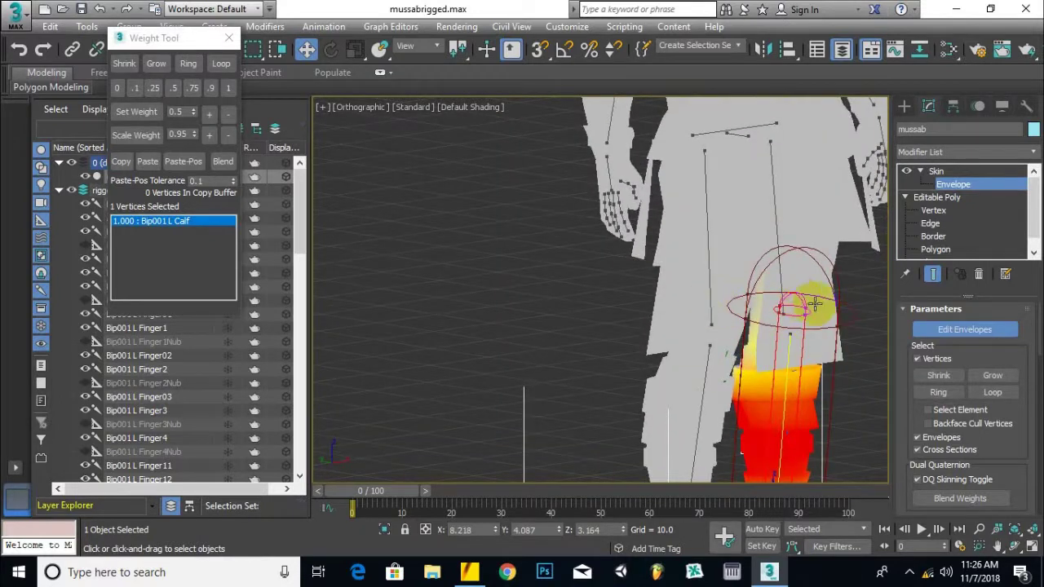
Step: Make the right thigh bone the active bone for weighting
click(708, 283)
scroll(711, 286, up, 4)
alt+middle_drag(693, 253, 618, 247)
scroll(715, 280, down, 4)
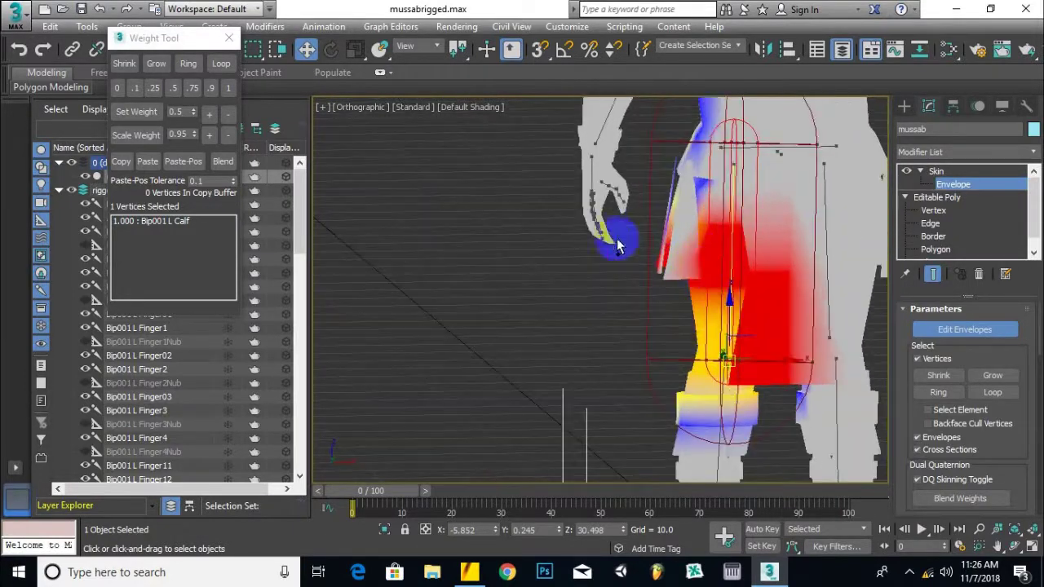
alt+middle_drag(749, 350, 768, 332)
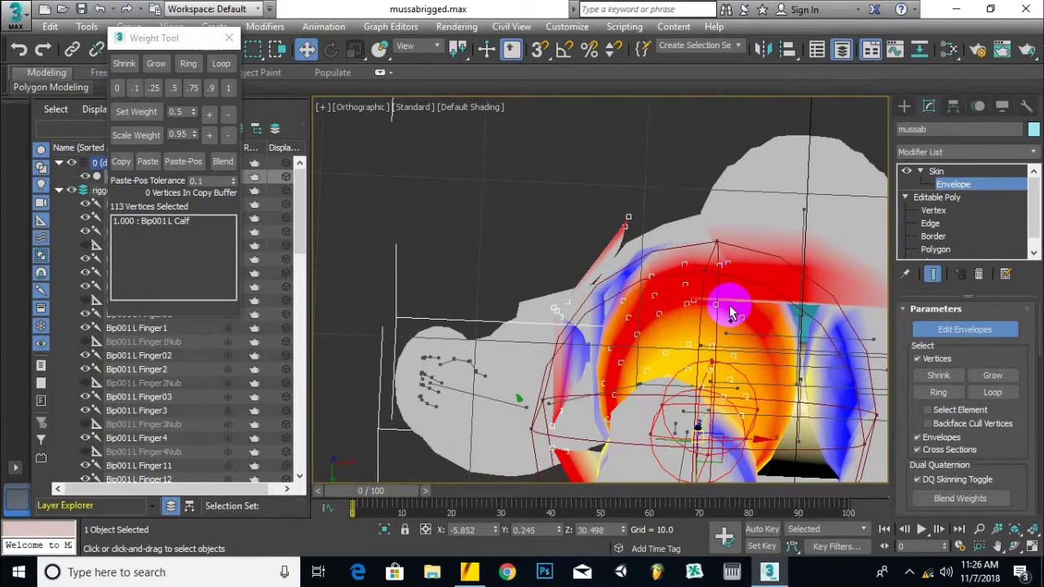
alt+middle_drag(764, 416, 768, 379)
scroll(748, 385, down, 5)
alt+middle_drag(748, 385, 829, 468)
middle_drag(736, 180, 622, 79)
scroll(690, 315, up, 5)
scroll(713, 265, down, 7)
scroll(637, 145, down, 2)
scroll(615, 188, up, 4)
scroll(615, 190, down, 5)
click(612, 217)
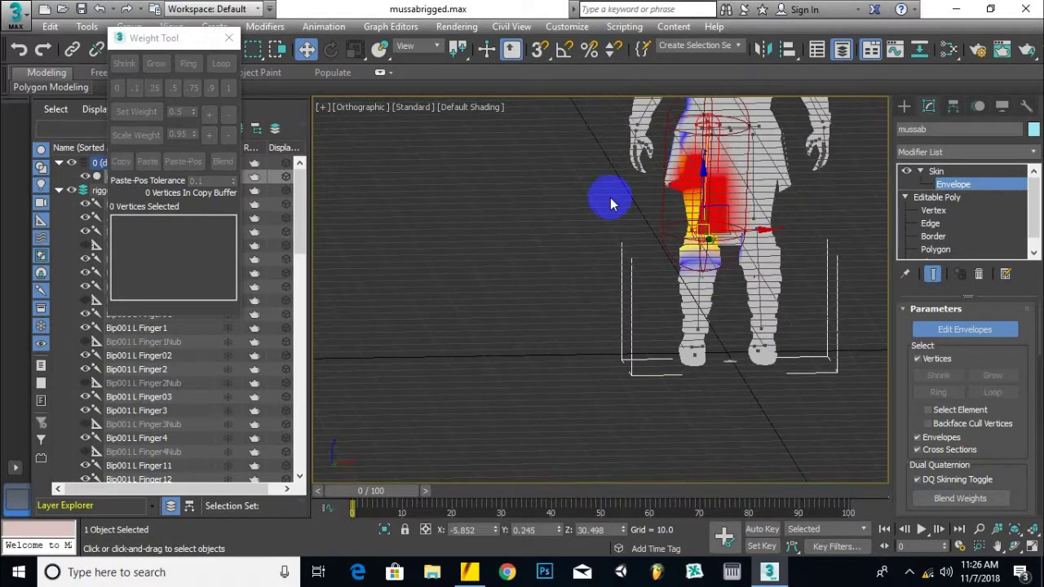
Step: Select the vertices covering the right thigh and the right half of the tunic skirt, down to the knee
middle_drag(709, 173, 688, 272)
scroll(690, 265, down, 4)
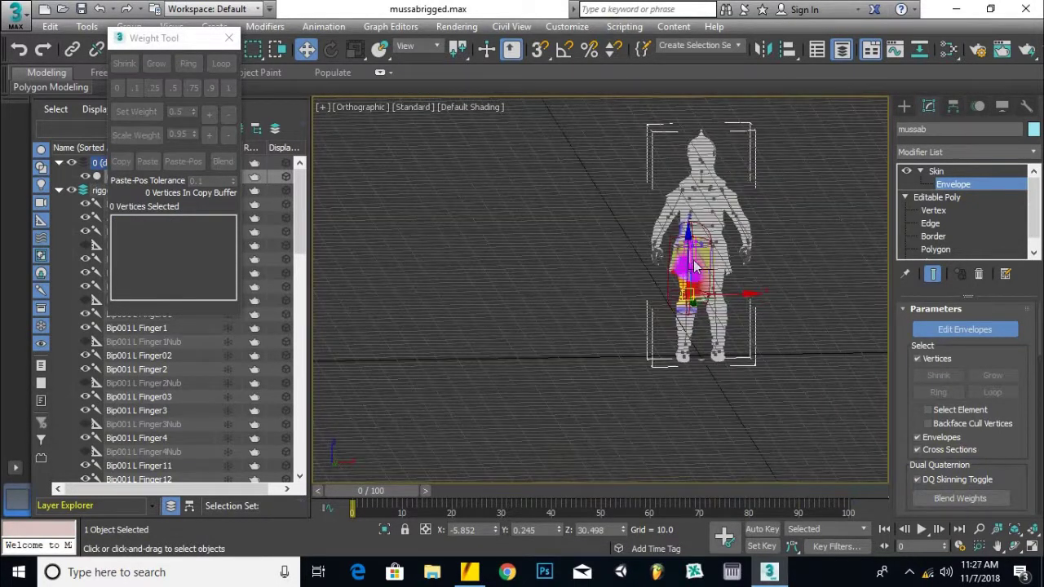
scroll(715, 231, up, 4)
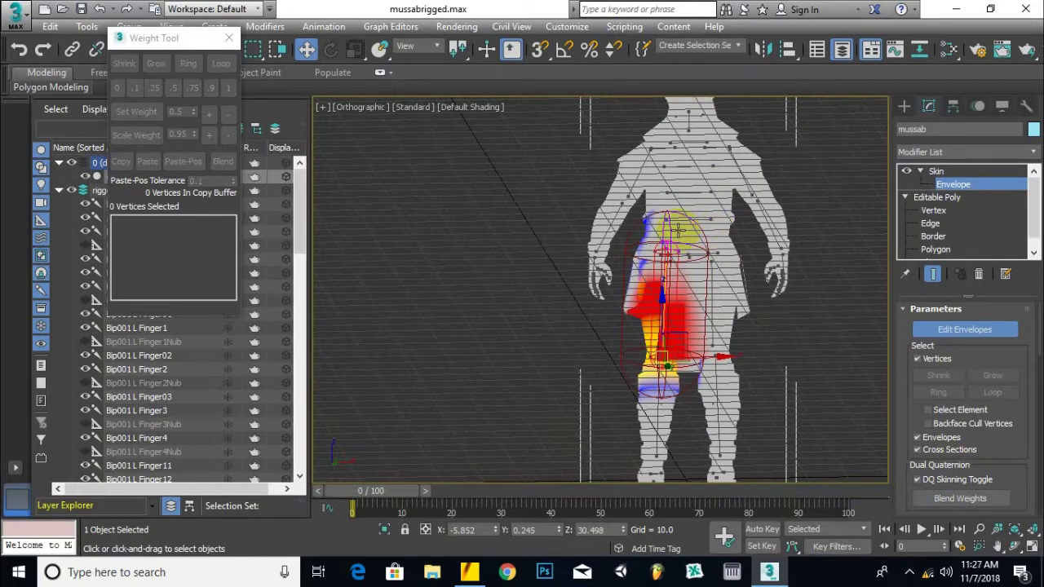
scroll(688, 198, down, 3)
scroll(674, 239, up, 2)
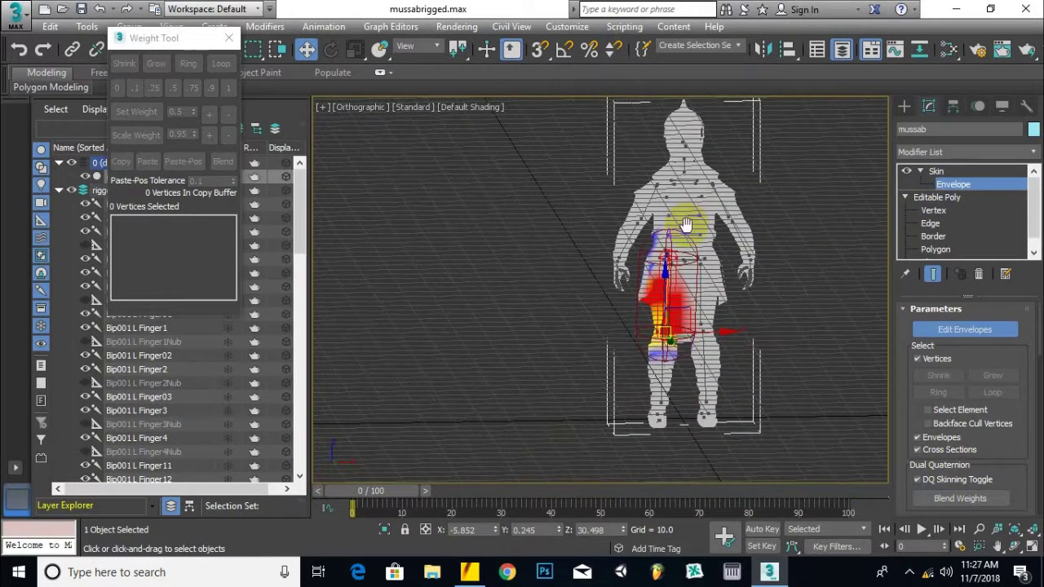
scroll(673, 245, up, 3)
scroll(616, 306, up, 4)
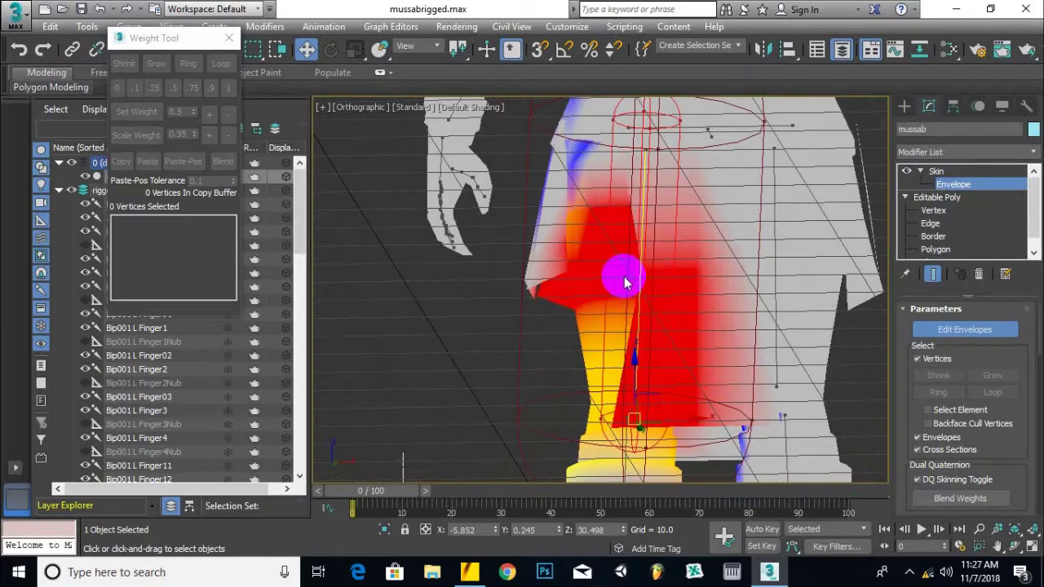
scroll(625, 273, down, 4)
scroll(655, 221, up, 6)
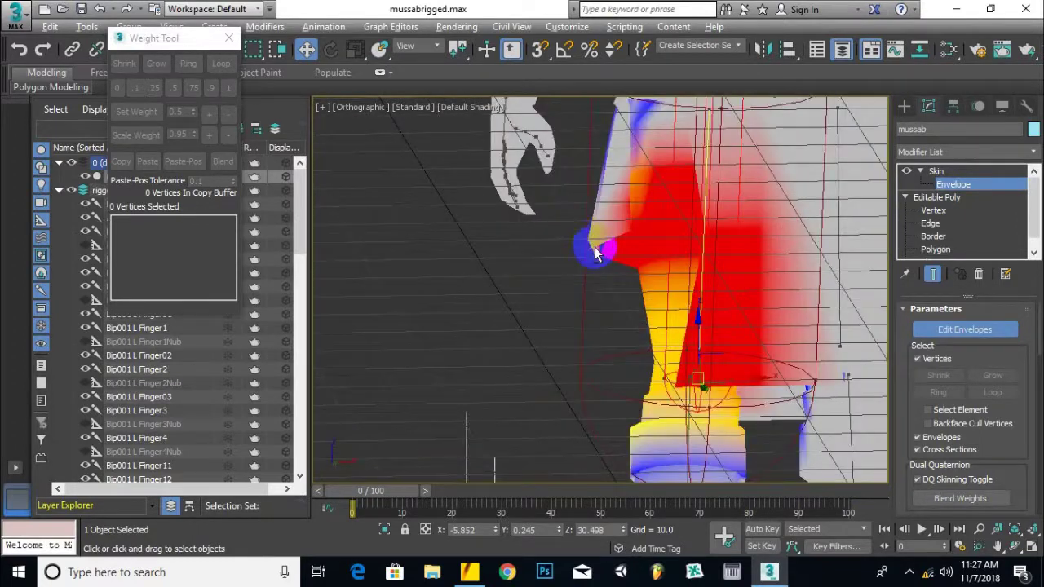
alt+middle_drag(669, 219, 637, 219)
alt+middle_drag(696, 260, 617, 296)
drag(613, 144, 699, 346)
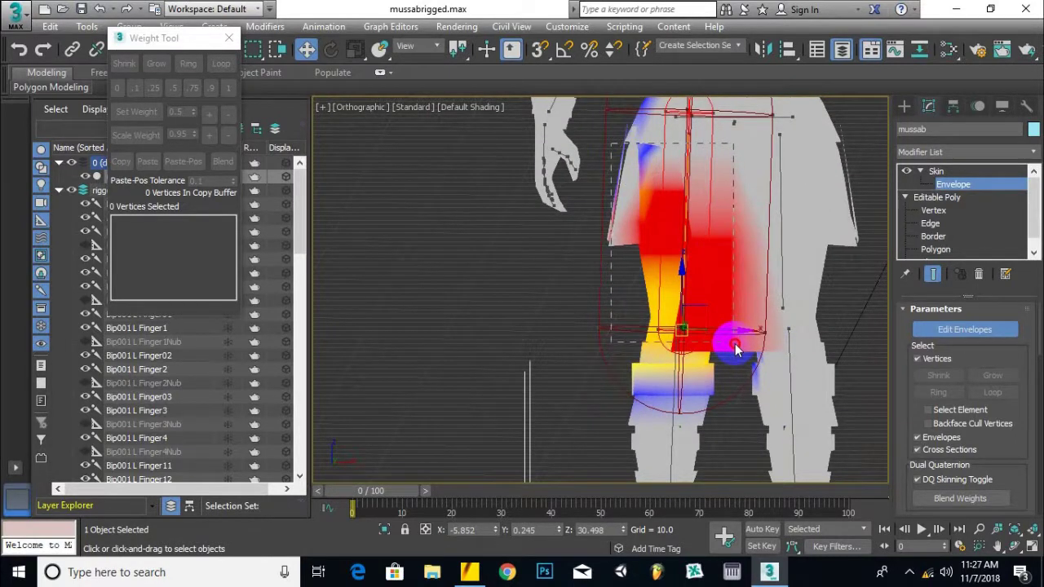
drag(735, 353, 736, 350)
Step: Remove the stray vertices between the legs from the selection and set the remaining vertices' Bip001 R Thigh weight to 1
alt+middle_drag(699, 310, 710, 157)
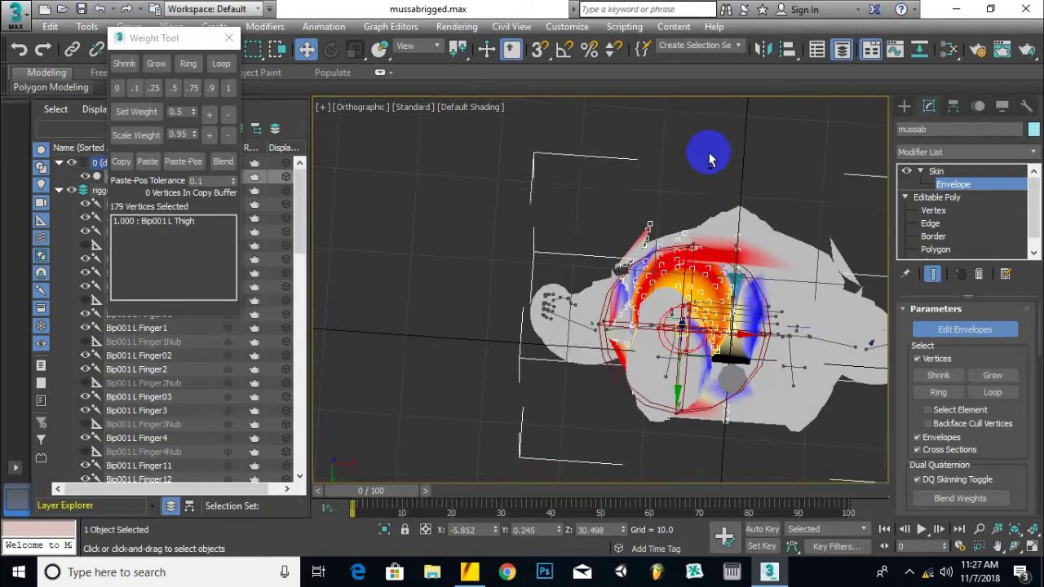
scroll(732, 272, up, 5)
alt+middle_drag(733, 274, 755, 214)
scroll(761, 378, up, 5)
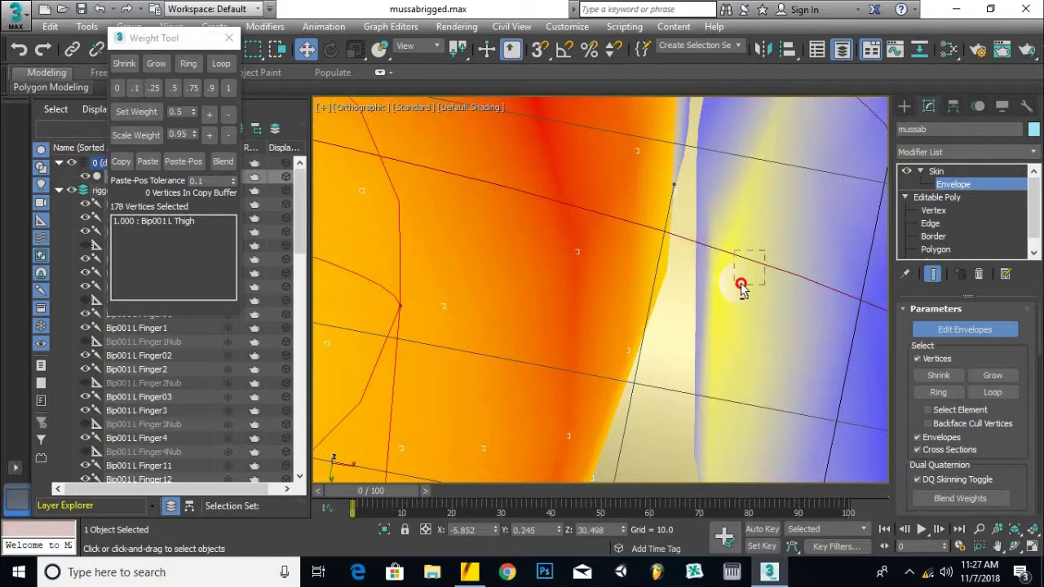
scroll(705, 320, down, 4)
alt+middle_drag(718, 415, 689, 279)
scroll(708, 196, down, 4)
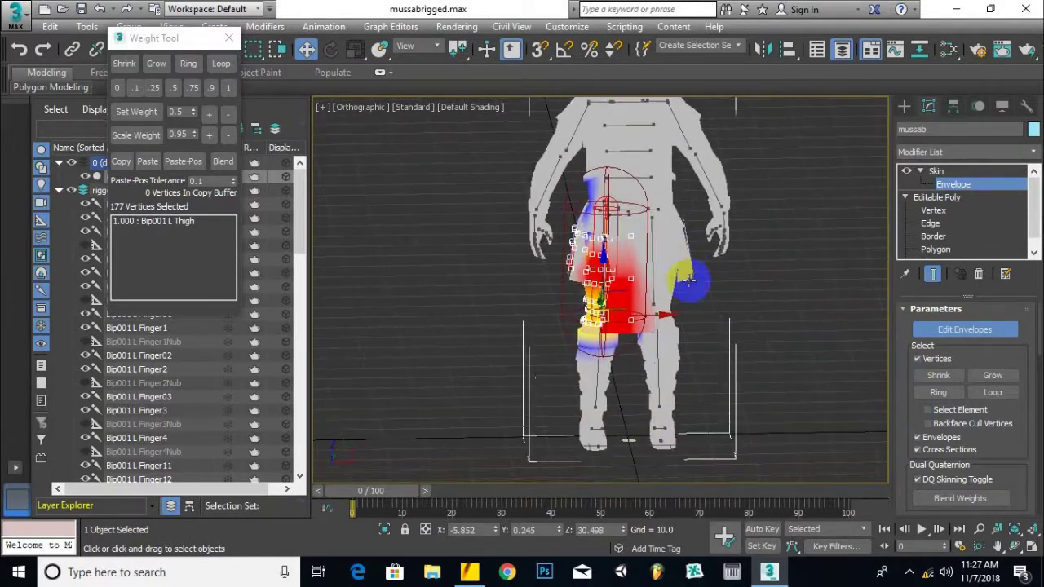
click(228, 88)
Step: Choose the Bip001 L Thigh bone and select the vertices covering the left thigh and the left half of the tunic skirt
alt+middle_drag(373, 186, 650, 294)
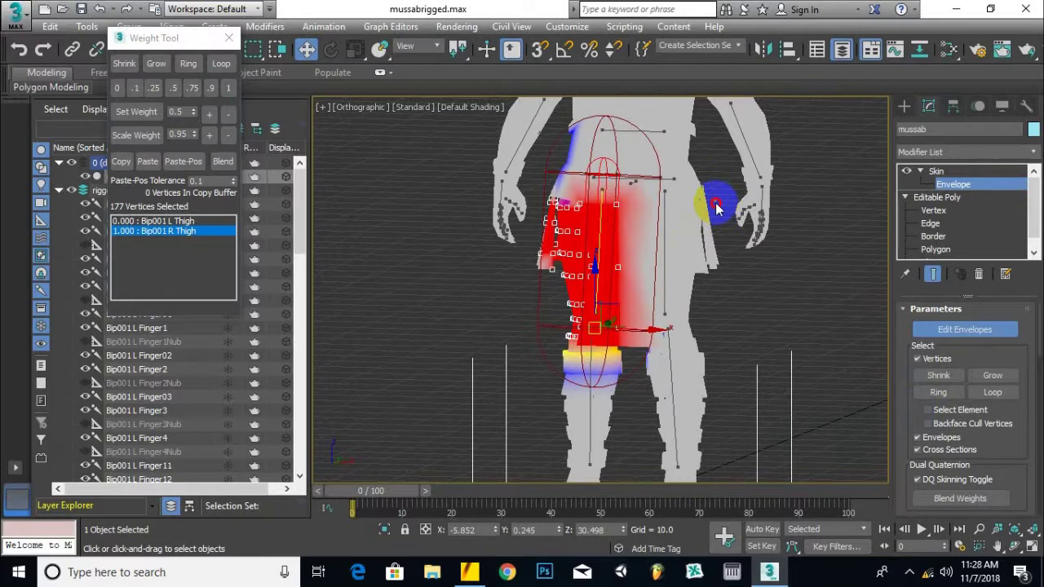
drag(748, 308, 748, 310)
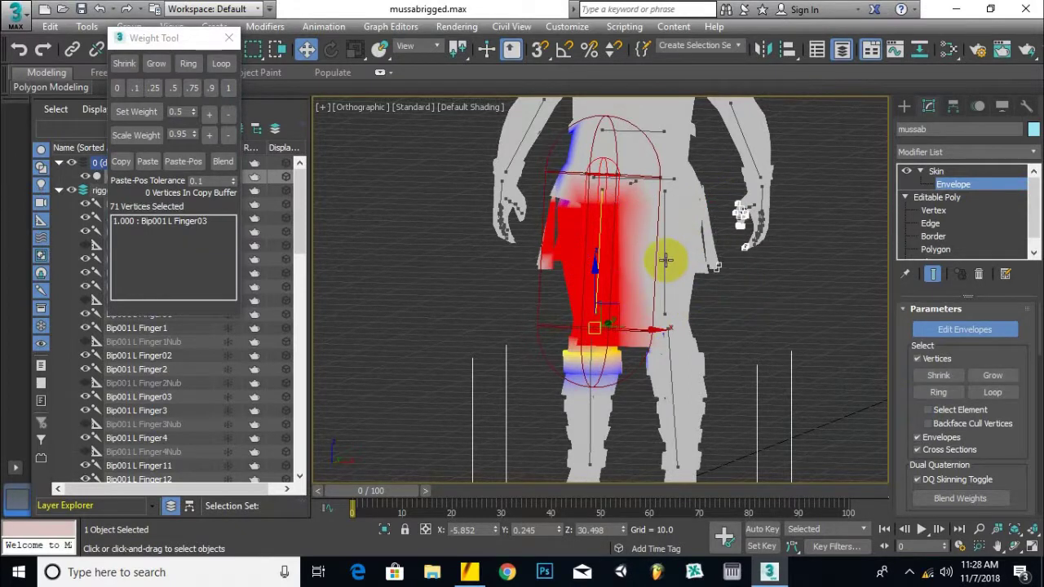
click(666, 261)
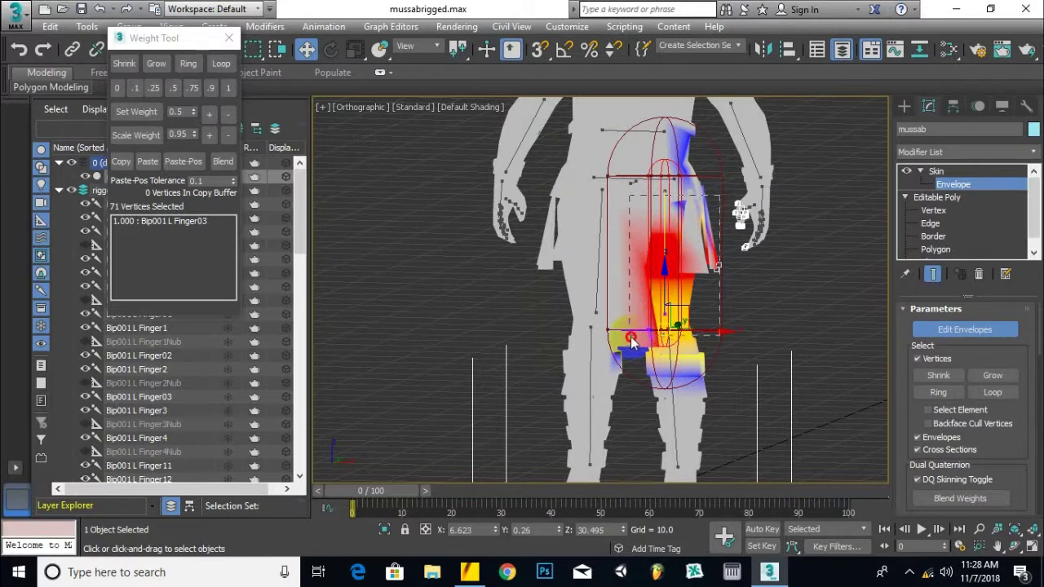
drag(629, 353, 629, 353)
Step: Check the selected vertices between the legs and set the selection's Bip001 L Thigh weight to 1
scroll(695, 247, up, 3)
alt+middle_drag(694, 247, 712, 232)
scroll(714, 238, up, 6)
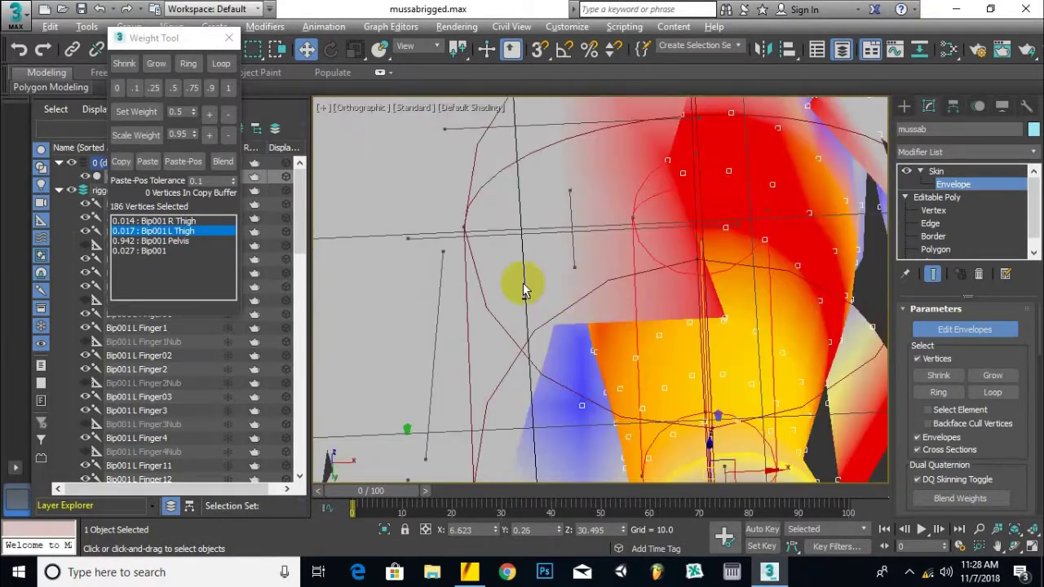
scroll(534, 242, up, 8)
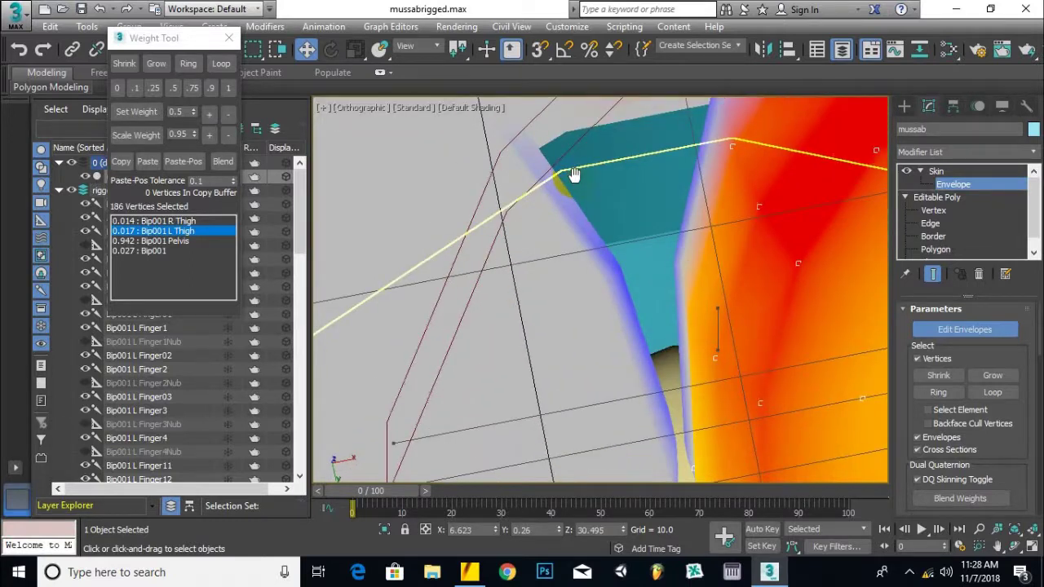
scroll(575, 315, down, 3)
alt+middle_drag(576, 307, 604, 282)
scroll(578, 300, down, 2)
scroll(608, 290, down, 8)
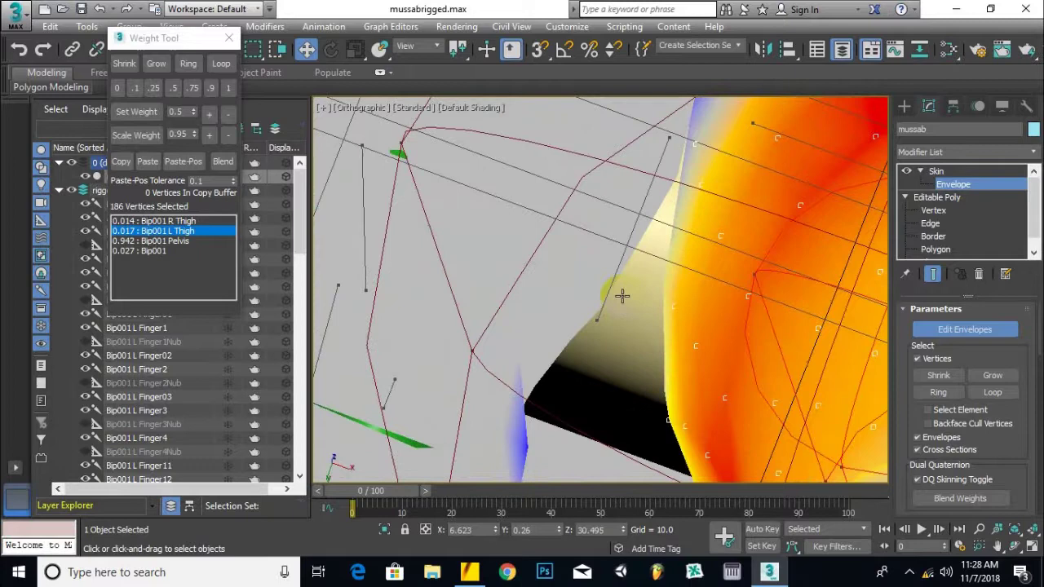
scroll(601, 323, down, 6)
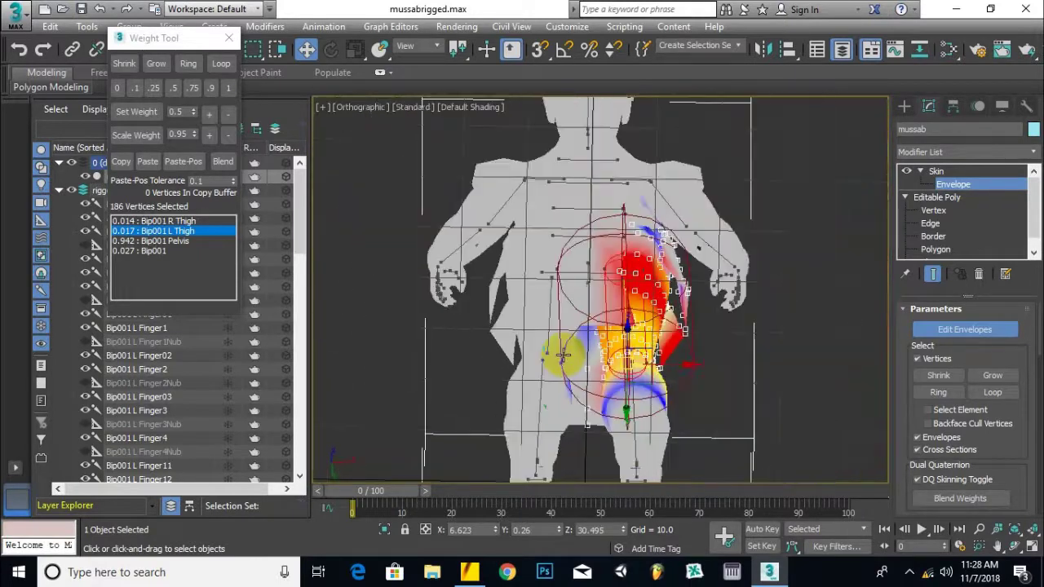
click(230, 93)
scroll(629, 317, down, 3)
alt+middle_drag(628, 314, 622, 436)
scroll(680, 281, up, 4)
alt+middle_drag(620, 289, 508, 274)
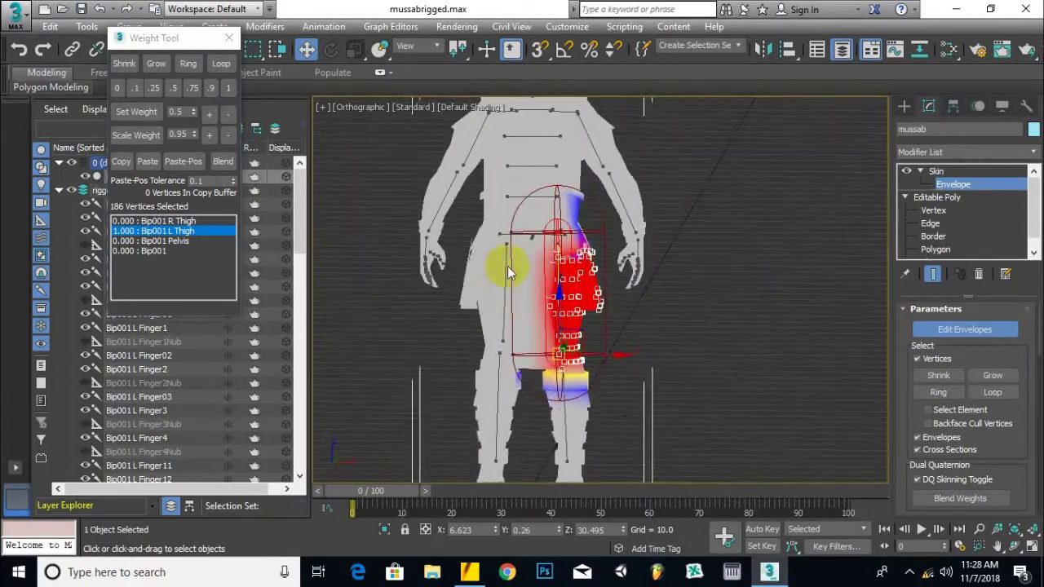
Step: Choose the bone across the waist above the pelvis and examine its influence on the torso and arms
click(527, 198)
scroll(526, 202, up, 4)
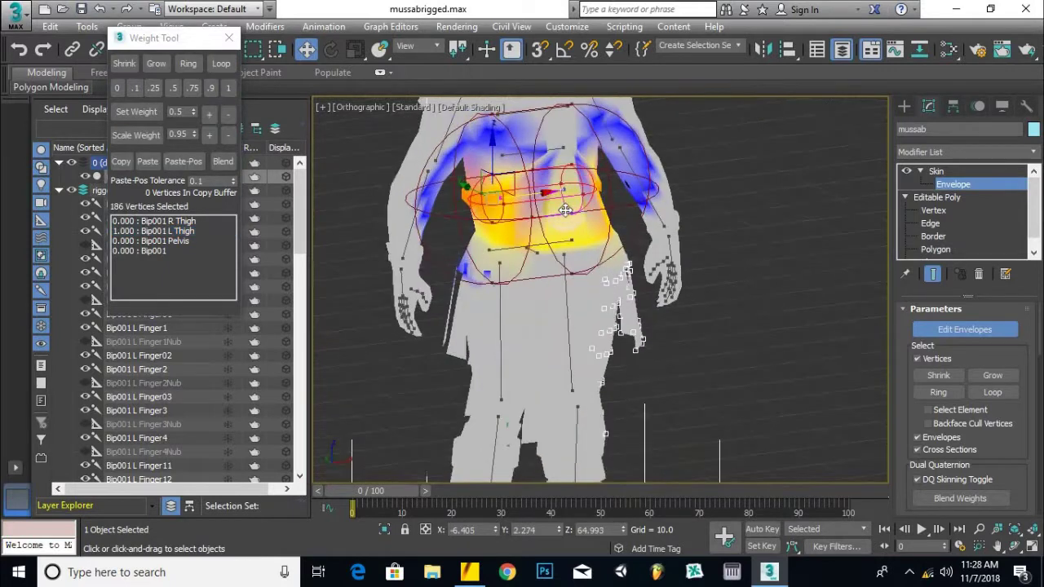
scroll(538, 200, up, 2)
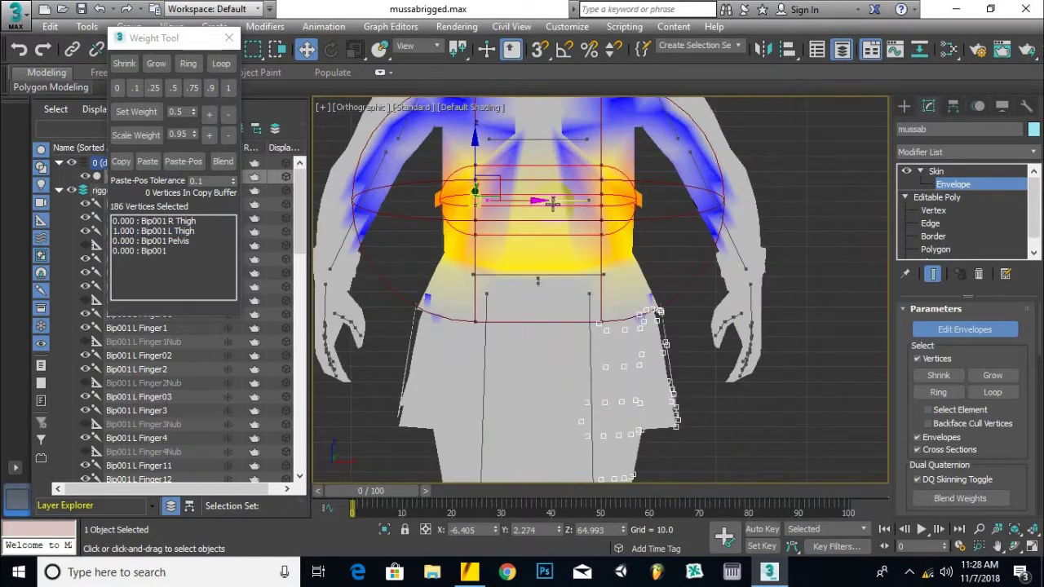
scroll(553, 204, down, 4)
middle_drag(559, 264, 565, 224)
Step: Choose the Bip001 R Foot bone, select the vertices of the right foot and set their weight to 1
click(574, 364)
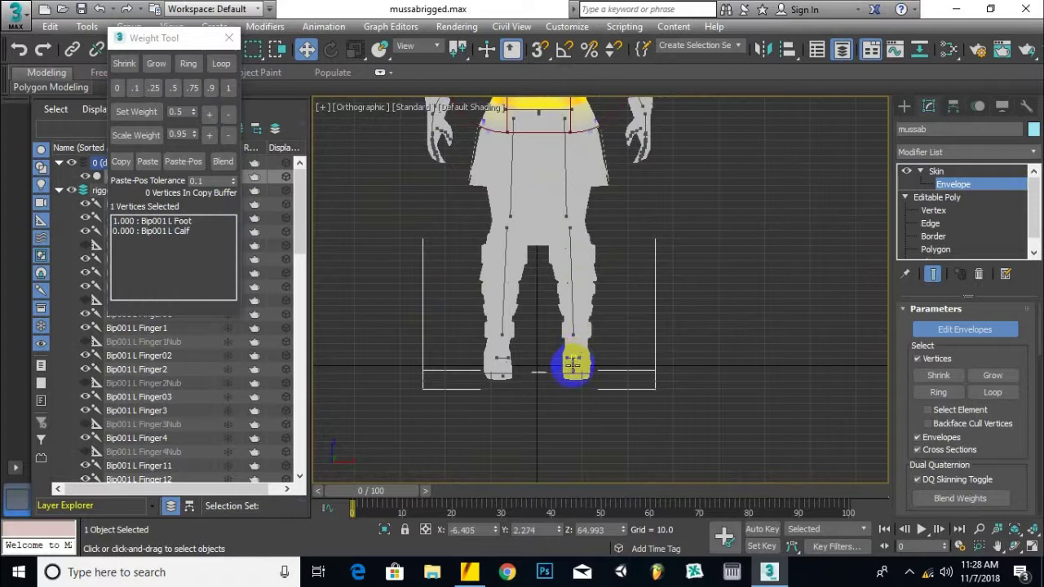
scroll(501, 369, up, 4)
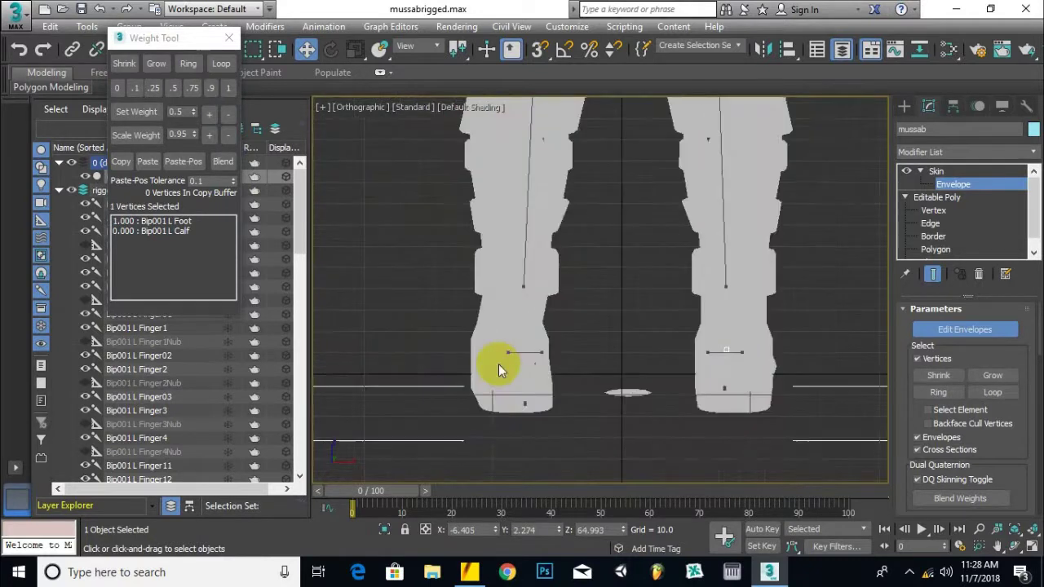
click(523, 352)
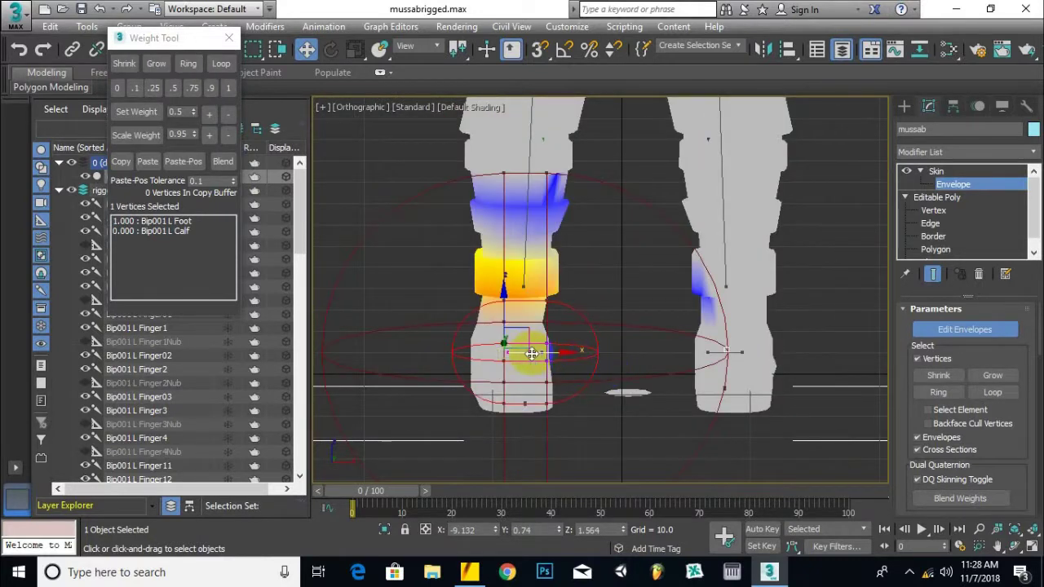
click(724, 355)
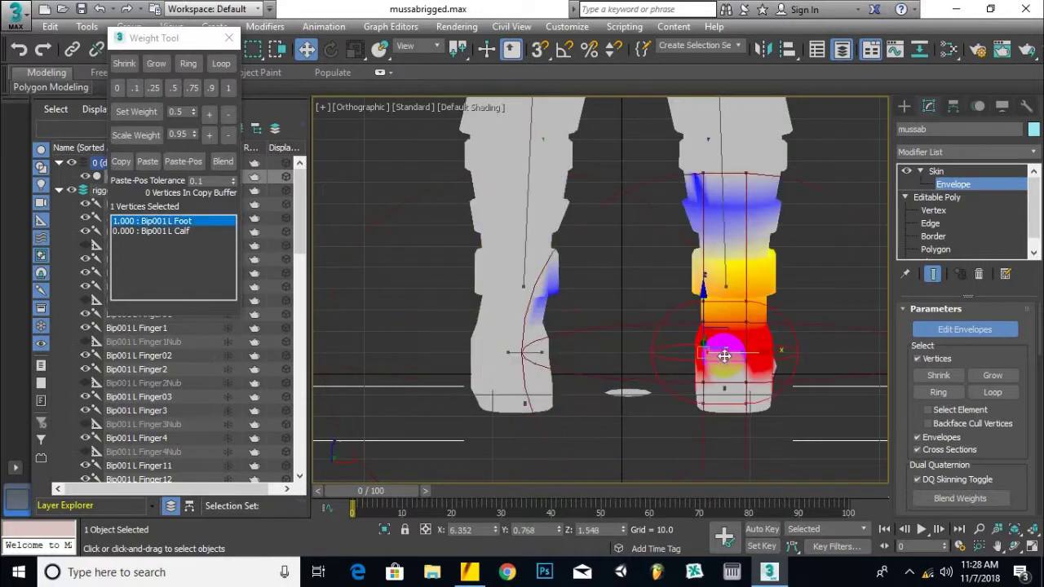
click(519, 352)
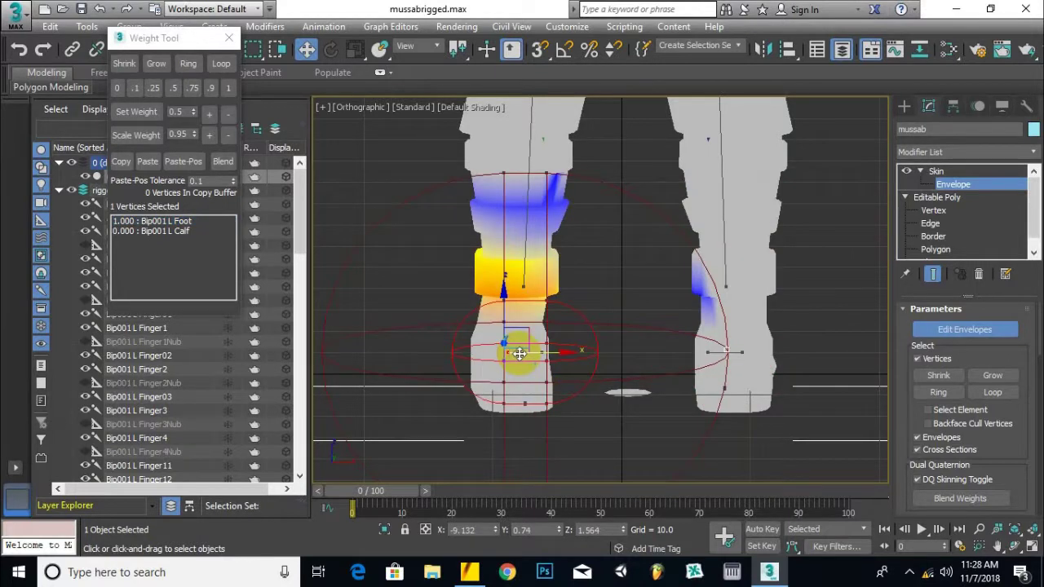
alt+middle_drag(520, 352, 469, 293)
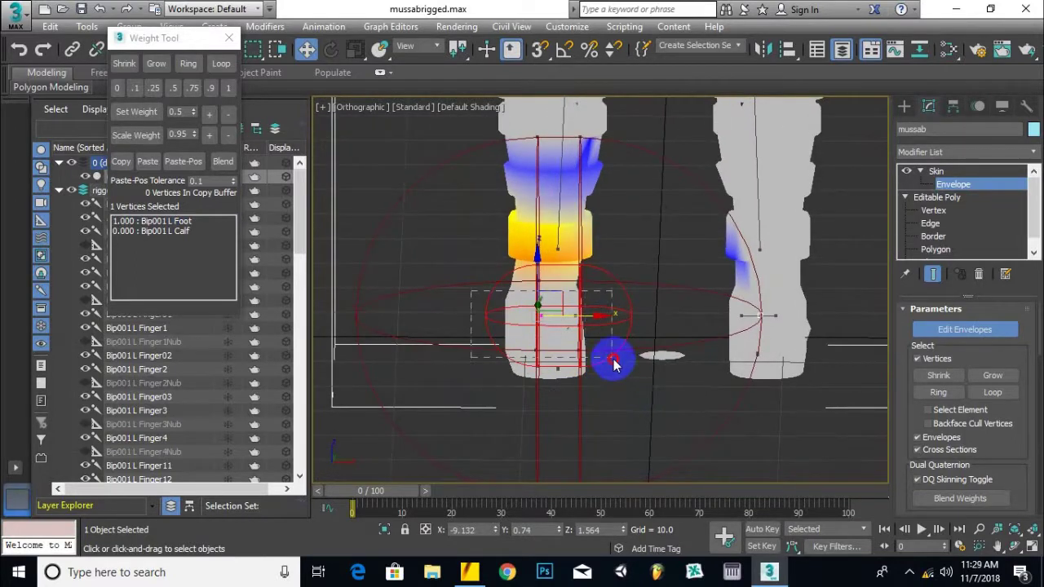
drag(619, 397, 619, 397)
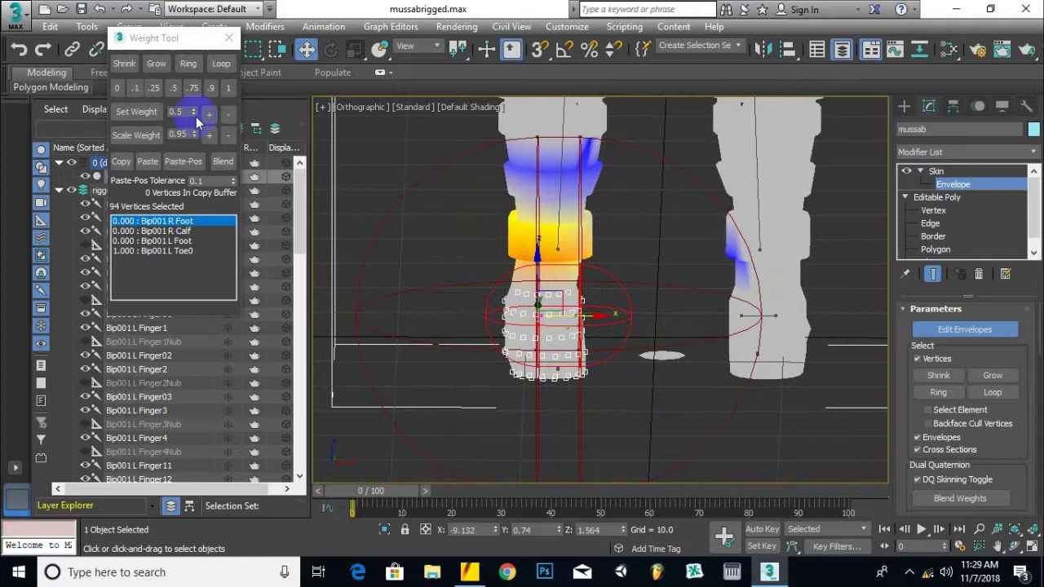
click(229, 90)
Step: Choose the Bip001 R Toe0 bone, select the vertices at the tip of the right foot and set their weight to 1
click(771, 314)
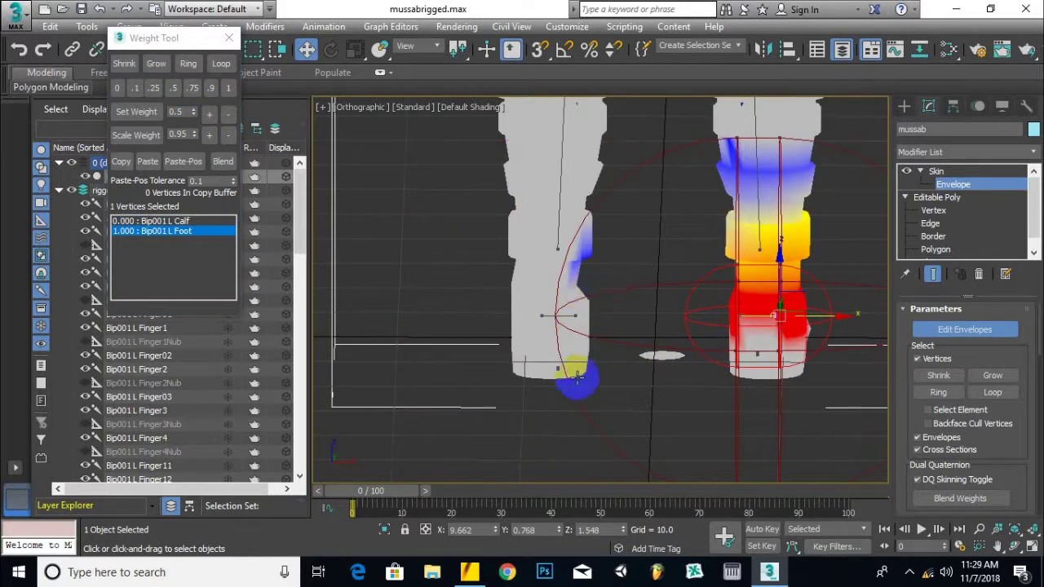
click(559, 369)
alt+middle_drag(598, 371, 605, 390)
drag(610, 371, 490, 414)
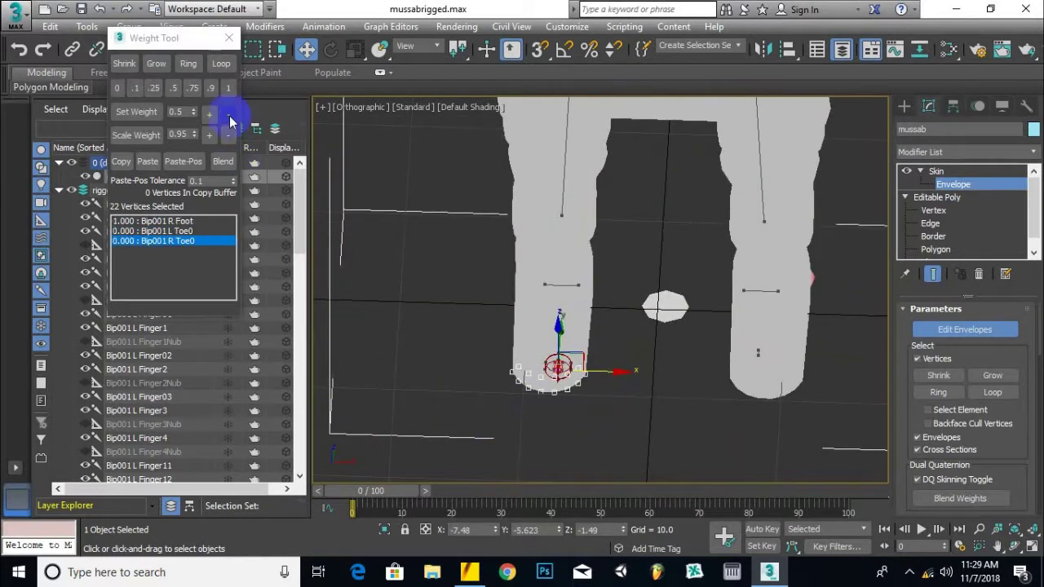
click(350, 182)
Step: Examine the influence of the right calf and right foot bones around the ankles and lower legs
click(561, 284)
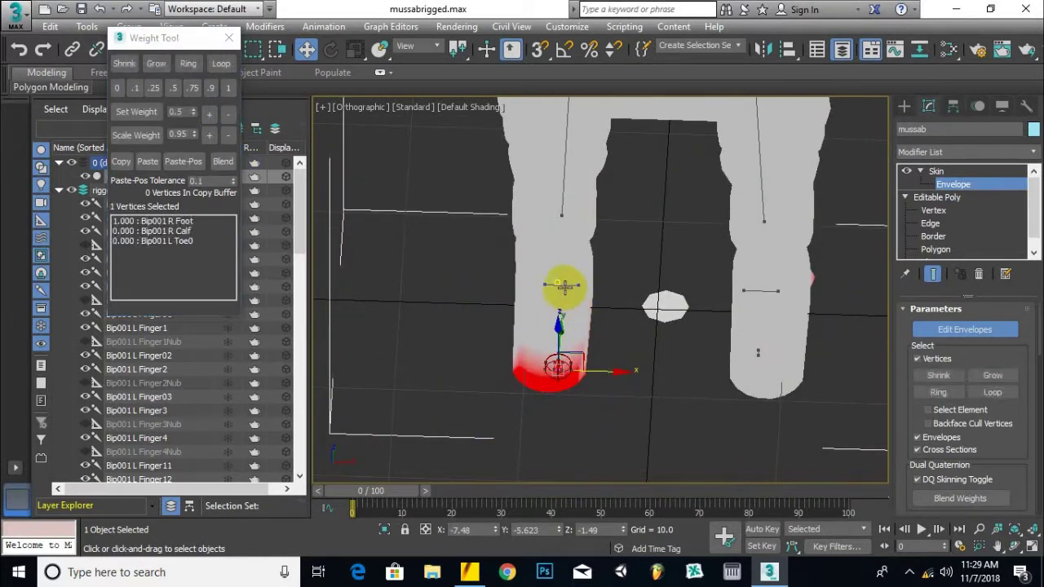
alt+middle_drag(562, 226, 590, 253)
click(577, 244)
alt+middle_drag(729, 366, 714, 383)
click(568, 375)
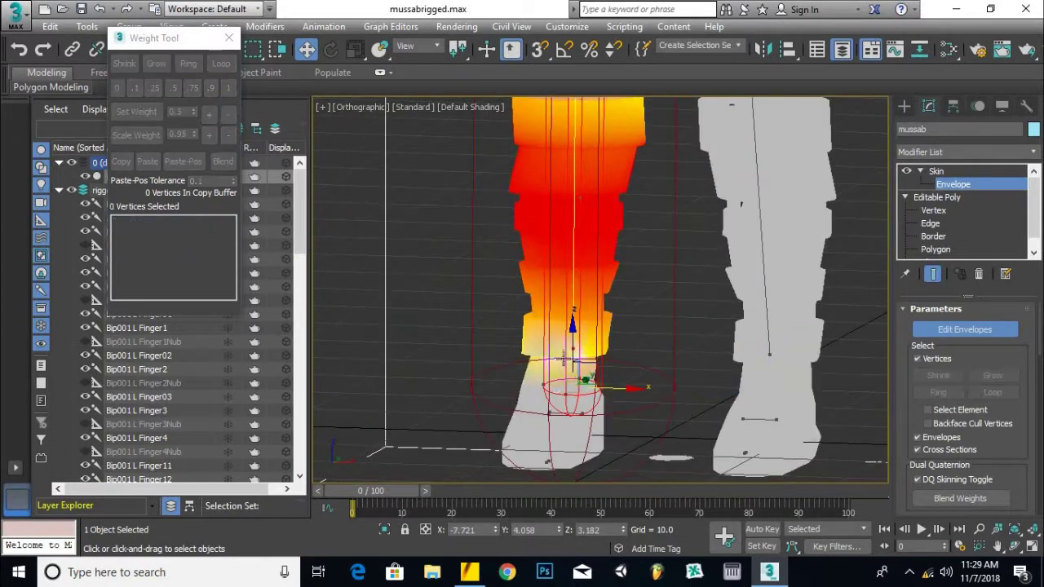
alt+middle_drag(559, 422, 638, 353)
click(584, 398)
alt+middle_drag(701, 387, 738, 359)
scroll(675, 364, up, 3)
scroll(702, 351, down, 3)
click(740, 353)
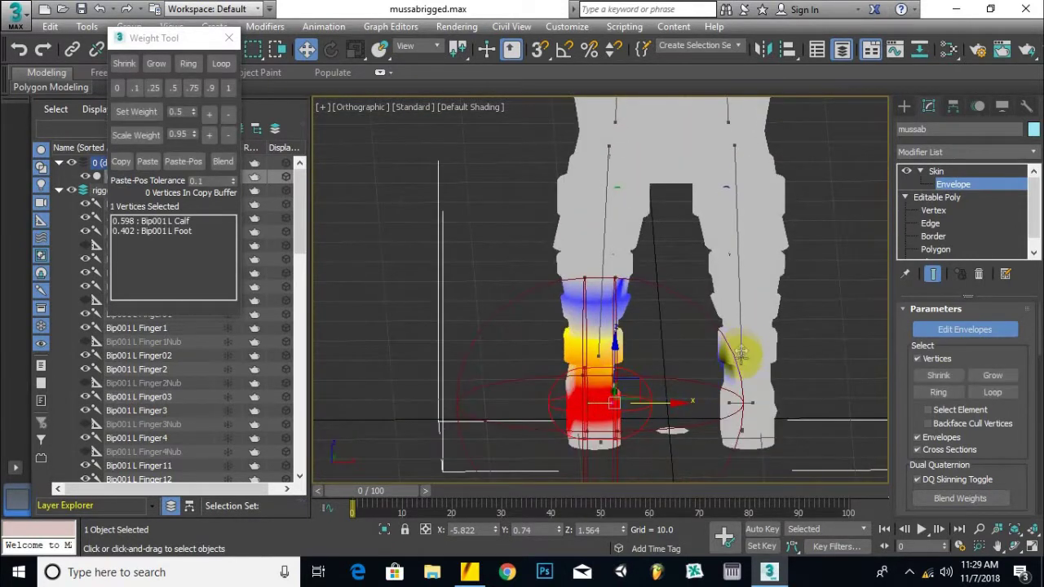
click(737, 351)
Step: Choose the Bip001 Pelvis bone, select the band of vertices around the hips and set their weight to 1
scroll(639, 353, down, 4)
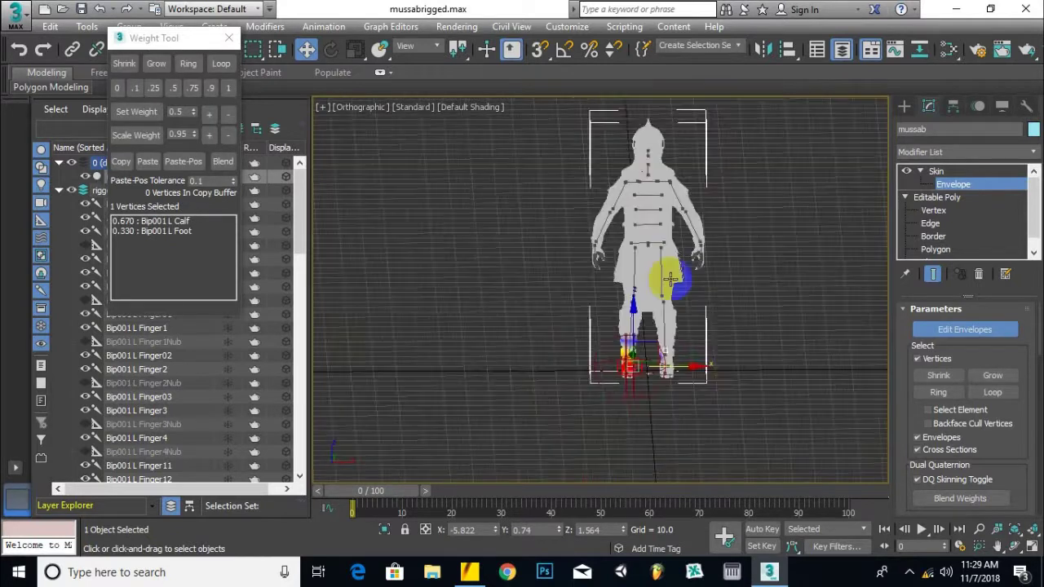
middle_drag(659, 280, 643, 384)
scroll(644, 383, up, 3)
click(662, 276)
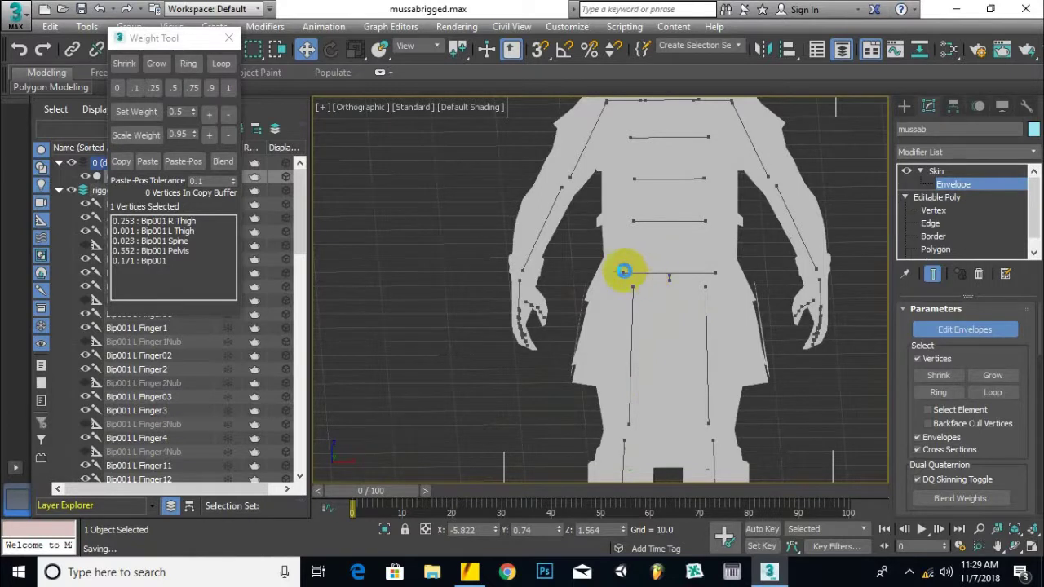
click(642, 275)
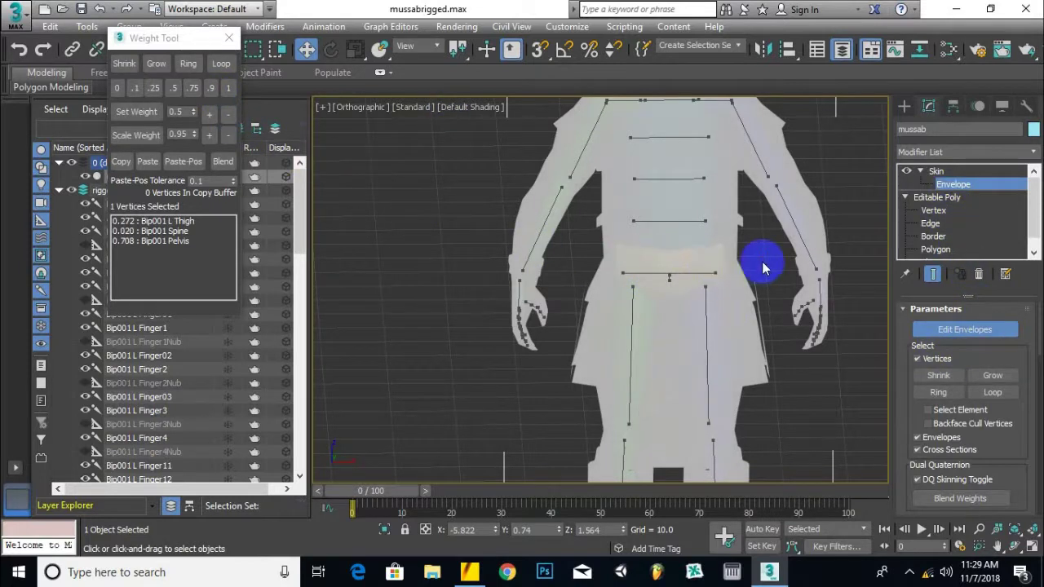
scroll(701, 280, up, 3)
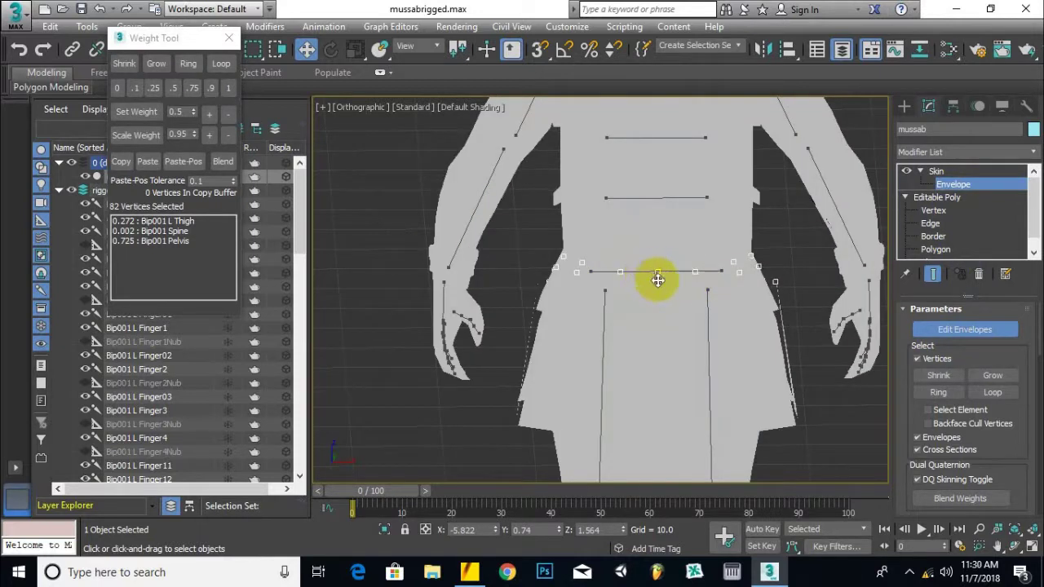
scroll(672, 283, up, 2)
click(743, 269)
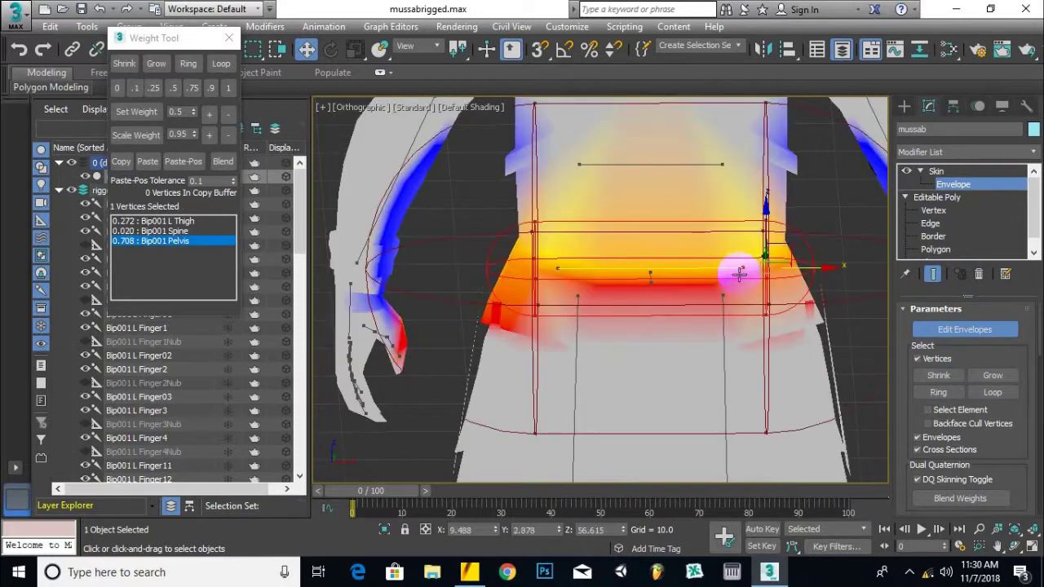
scroll(623, 283, down, 2)
drag(771, 241, 522, 300)
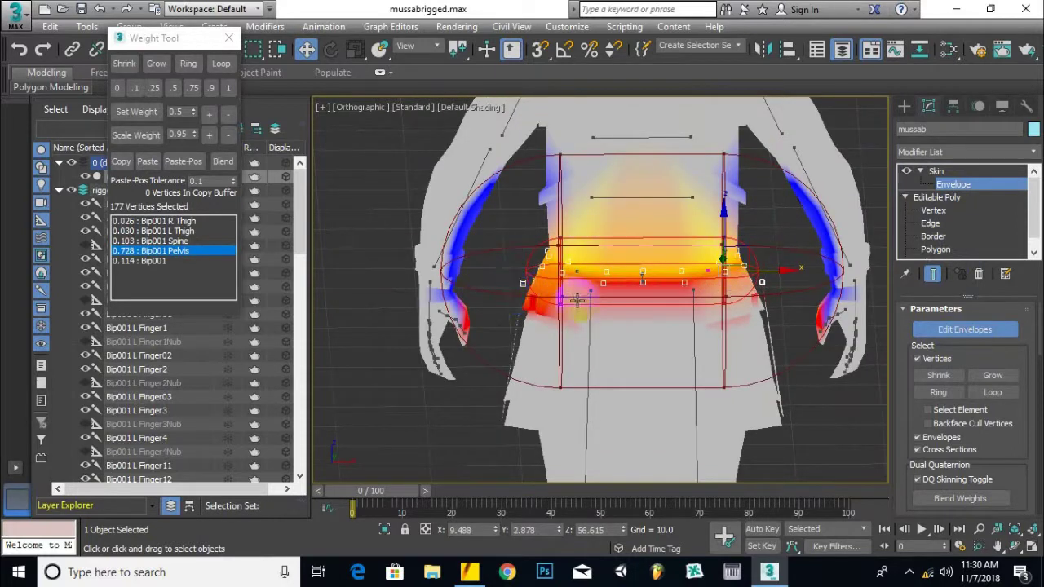
click(228, 88)
Step: Choose the Bip001 Spine bone, select only the waist vertices around it, excluding the hips, and set their weight to 1
middle_drag(625, 270, 626, 287)
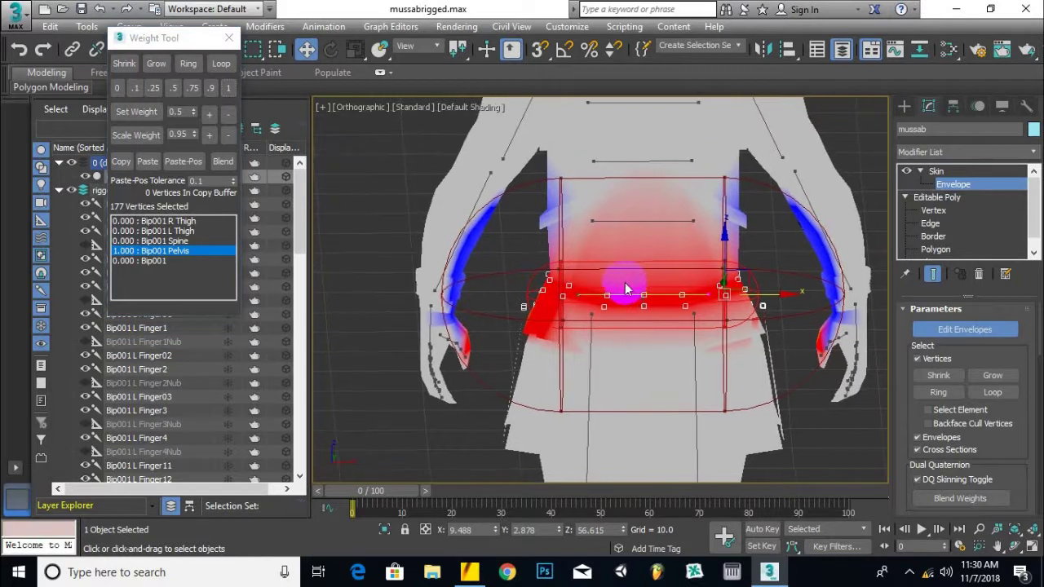
click(618, 221)
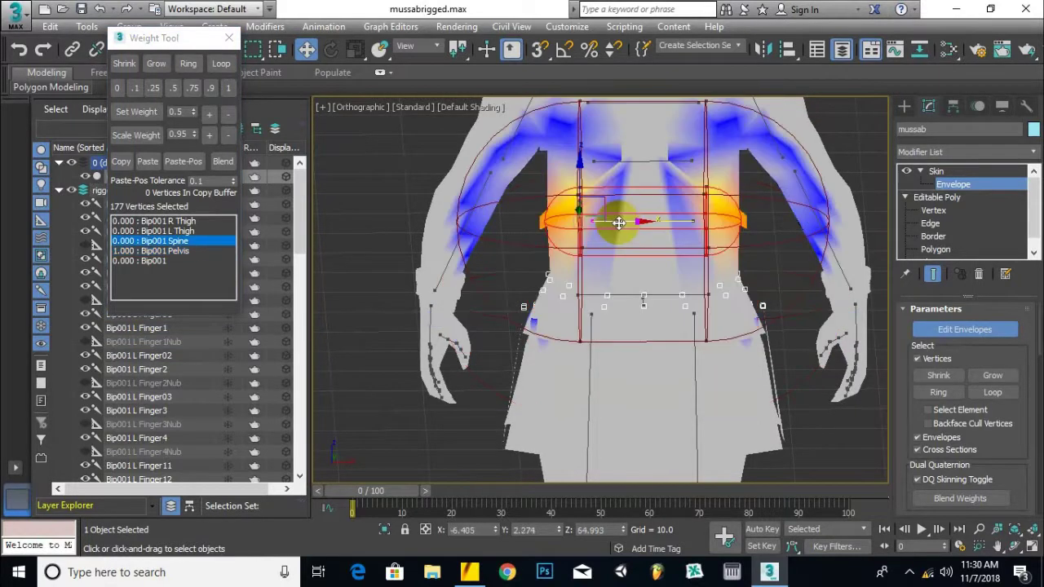
ctrl+drag(524, 243, 524, 244)
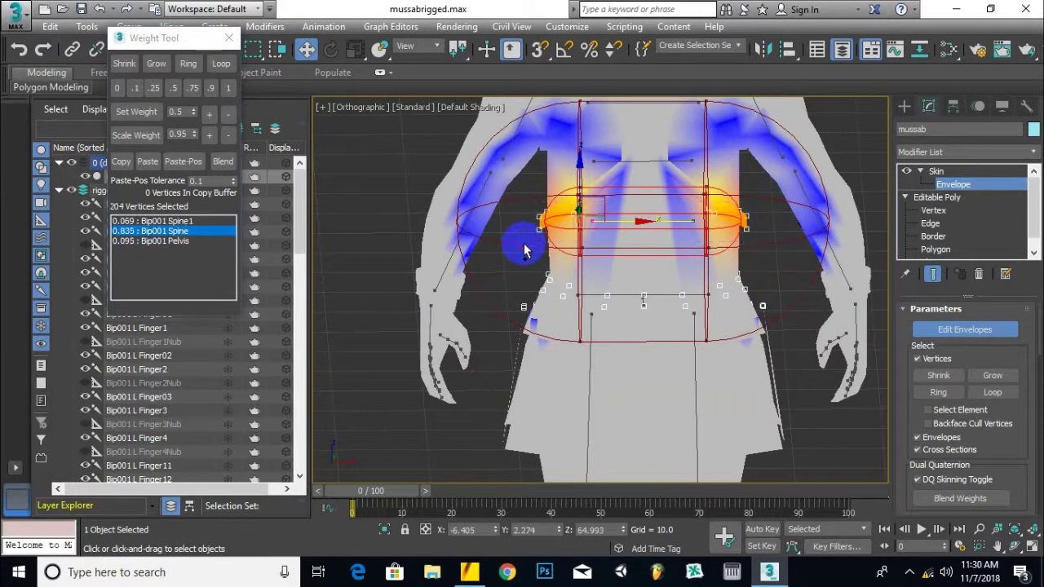
drag(503, 266, 745, 349)
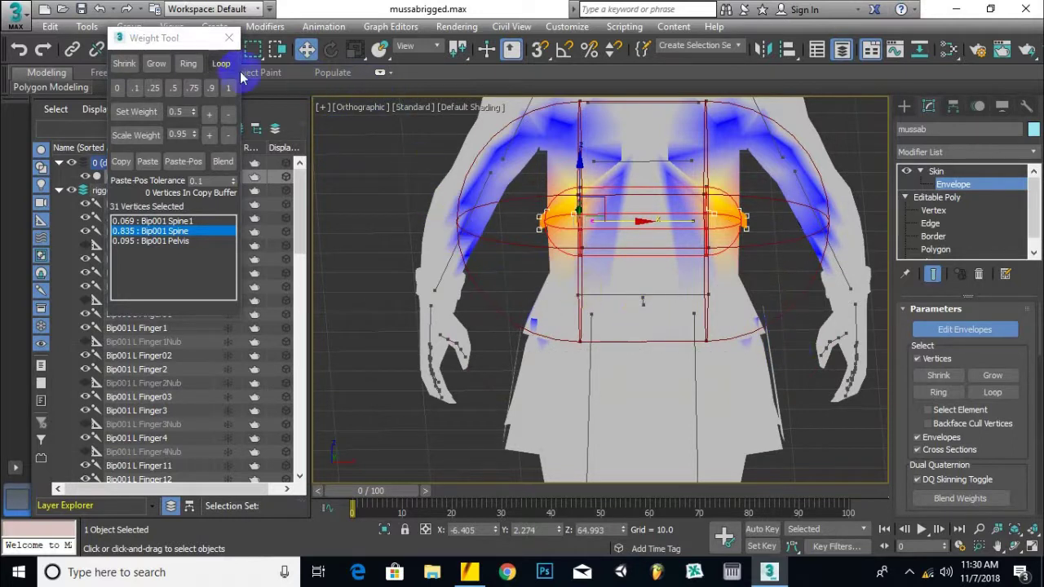
click(227, 94)
Step: Choose the Bip001 Spine1 bone and examine its influence on the chest, shoulders and upper arms
alt+middle_drag(652, 264, 783, 263)
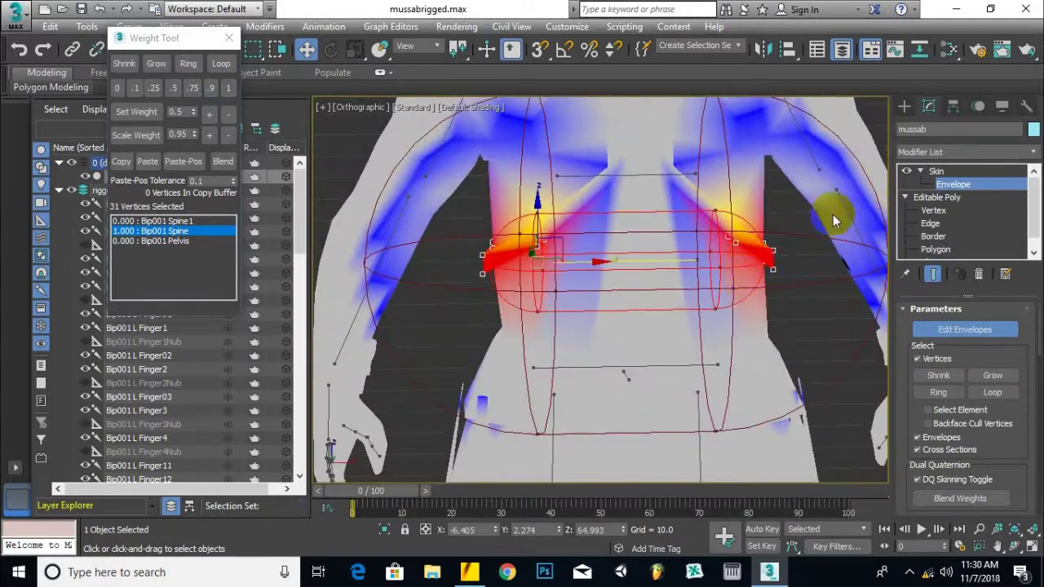
middle_drag(844, 215, 776, 310)
click(635, 239)
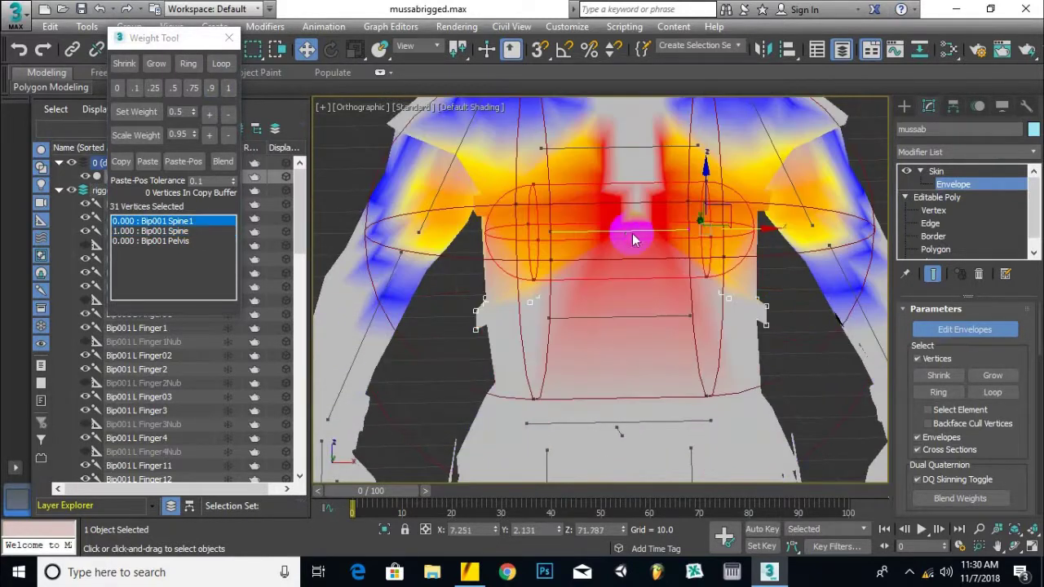
scroll(643, 266, down, 4)
scroll(619, 263, up, 2)
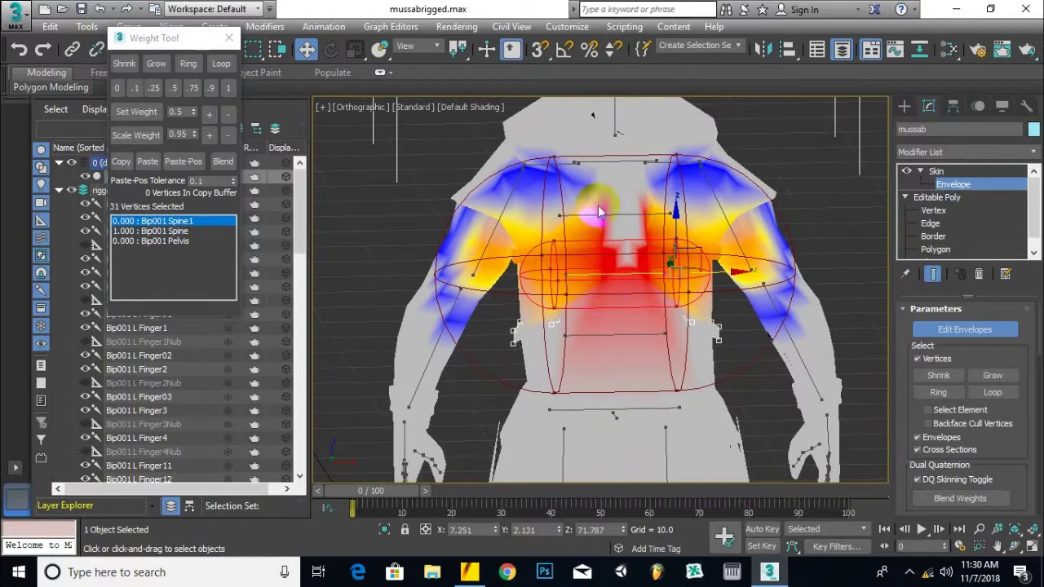
alt+middle_drag(744, 299, 575, 280)
scroll(729, 273, down, 1)
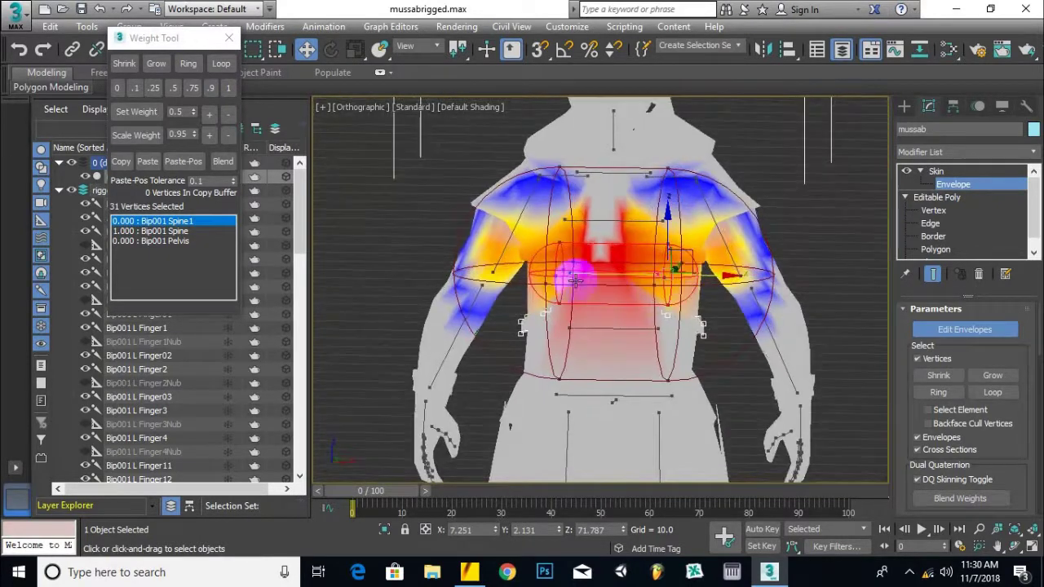
Step: Check the arm bones, including Bip001 R Forearm, and examine the forearm's influence down to the hand
click(722, 241)
alt+middle_drag(723, 242, 730, 270)
click(778, 344)
middle_drag(757, 358, 385, 231)
click(427, 223)
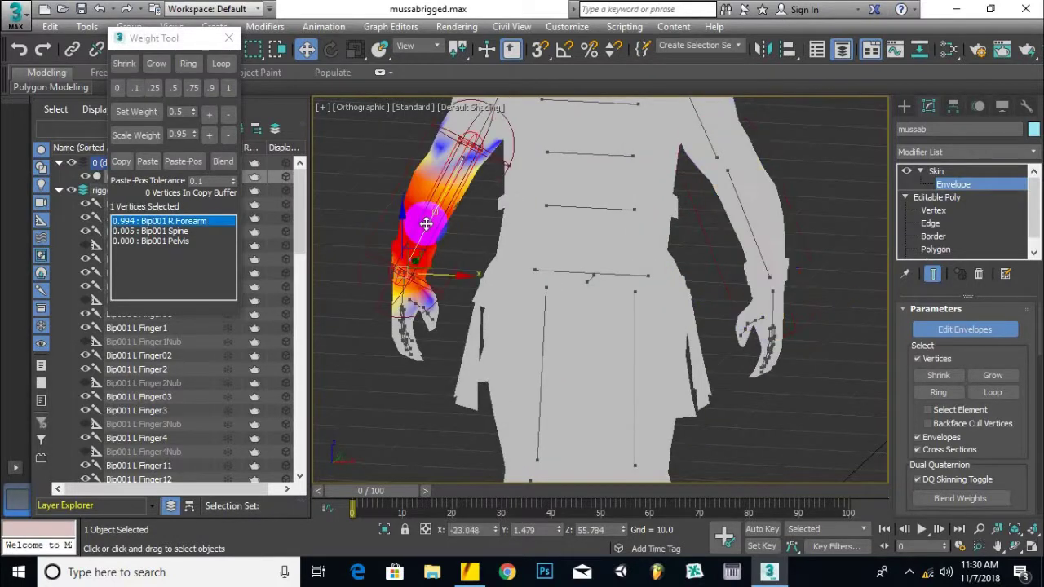
alt+middle_drag(475, 259, 506, 250)
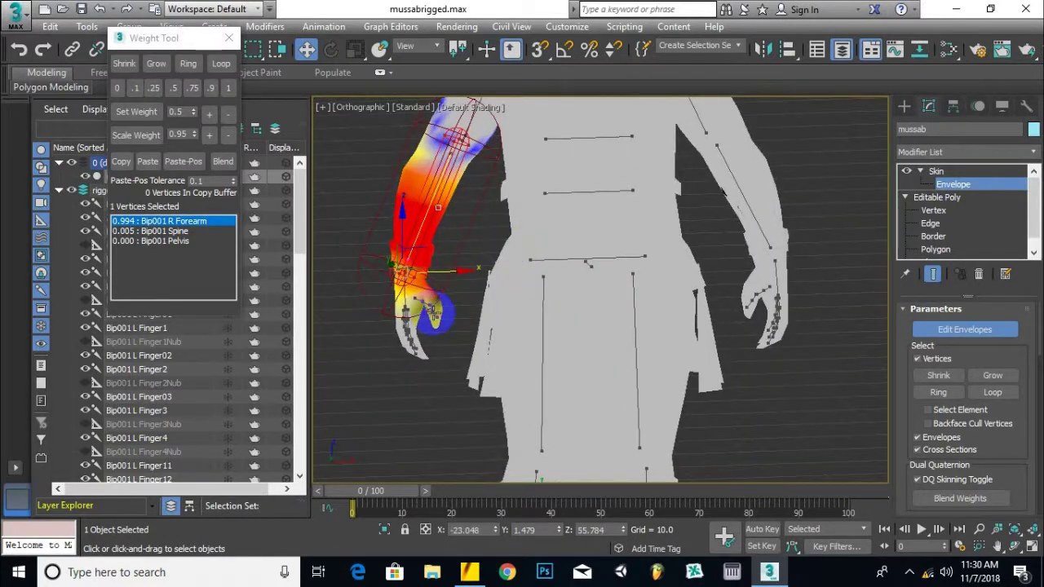
Step: Check the right thumb's bones one by one and select the thumb's vertices to inspect their weights
click(434, 314)
click(693, 354)
scroll(398, 353, up, 3)
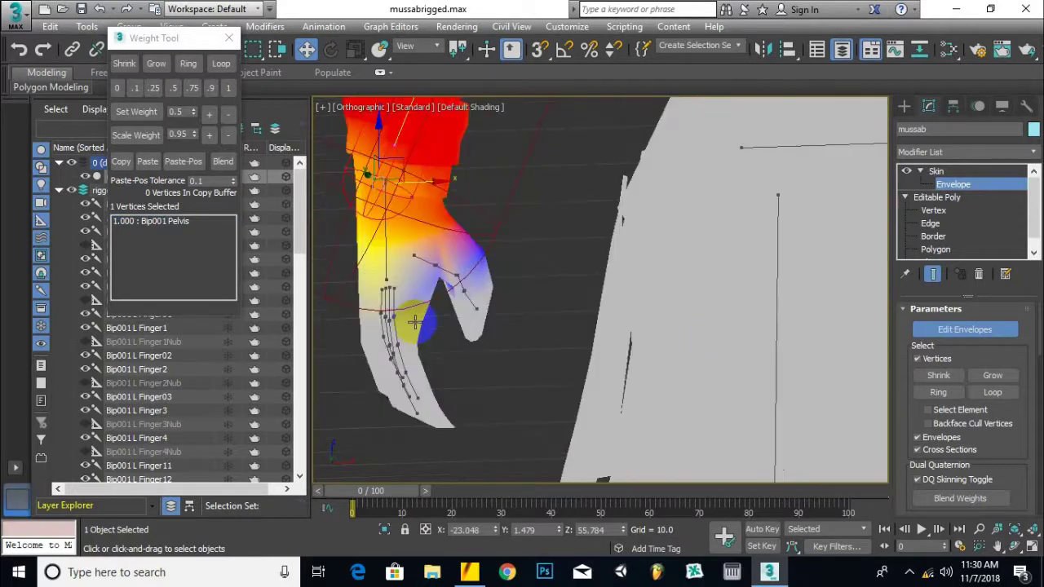
click(466, 295)
middle_drag(455, 351, 557, 294)
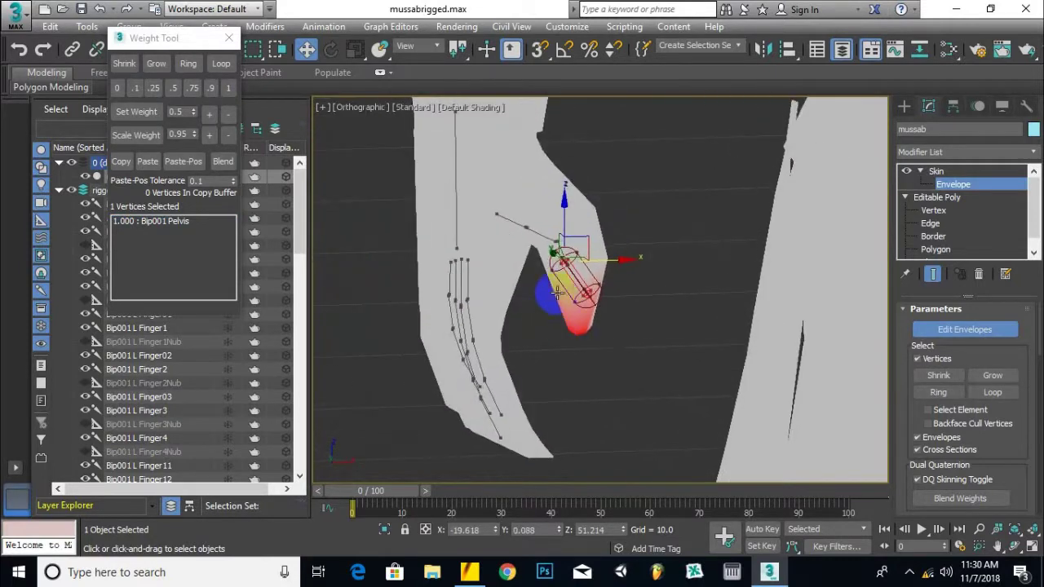
click(545, 241)
click(503, 218)
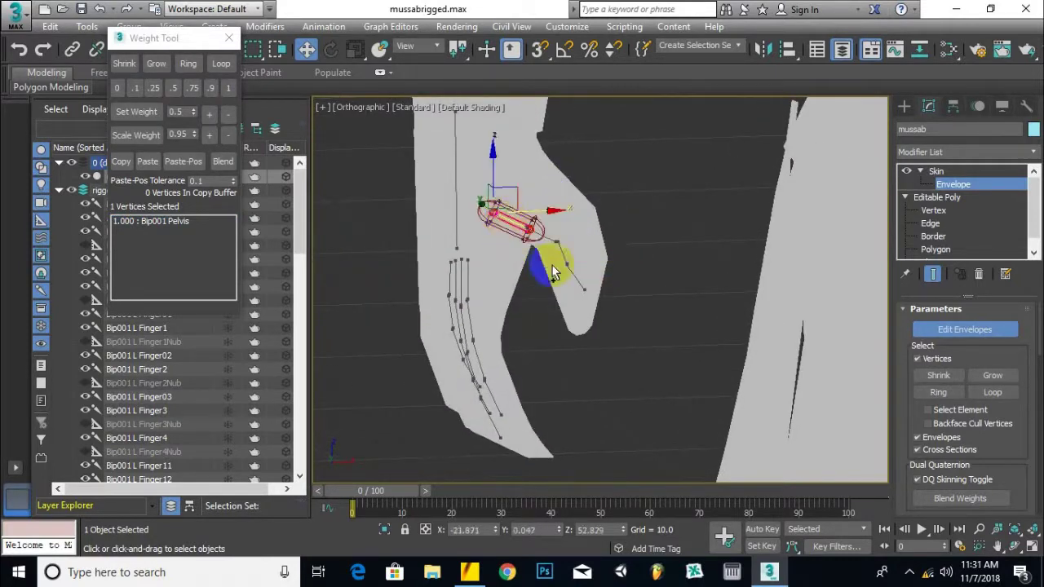
click(543, 235)
drag(642, 187, 538, 335)
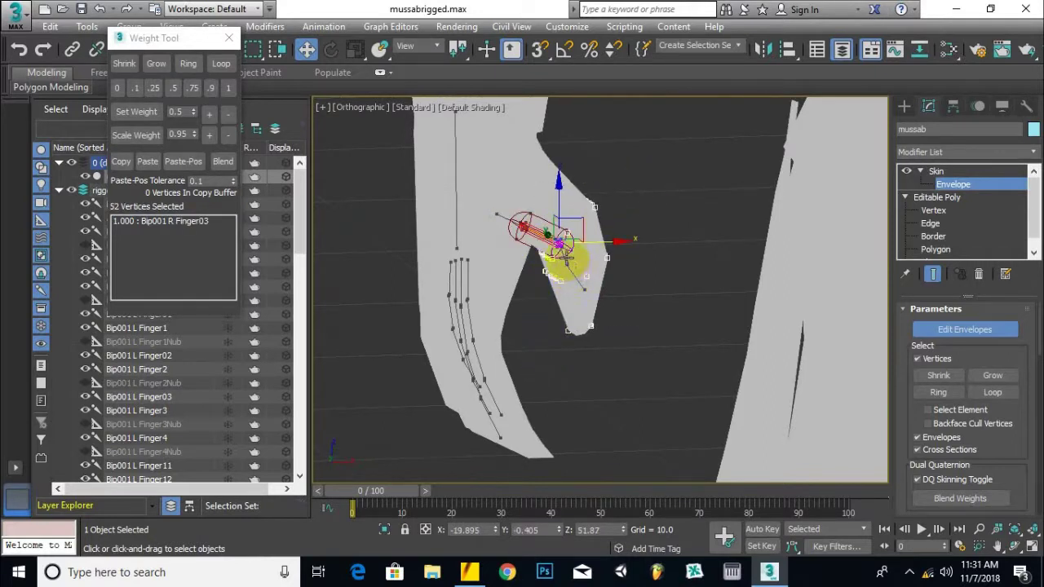
click(506, 220)
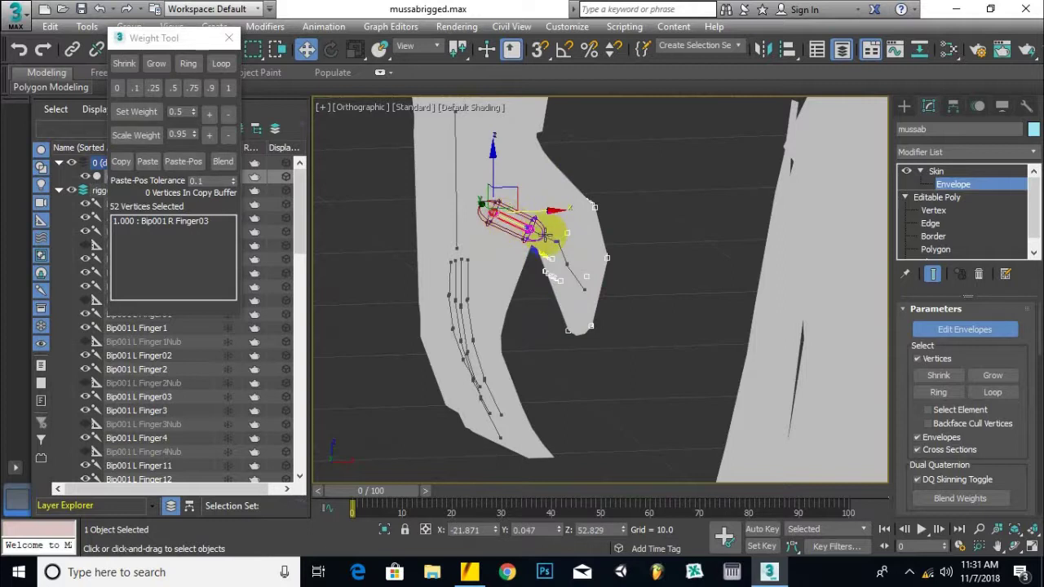
Step: Choose the Bip001 R Finger03 bone, select only the vertices at the thumb's tip and set their weight to 1
click(580, 282)
scroll(597, 317, up, 2)
alt+middle_drag(611, 316, 701, 286)
drag(731, 283, 589, 361)
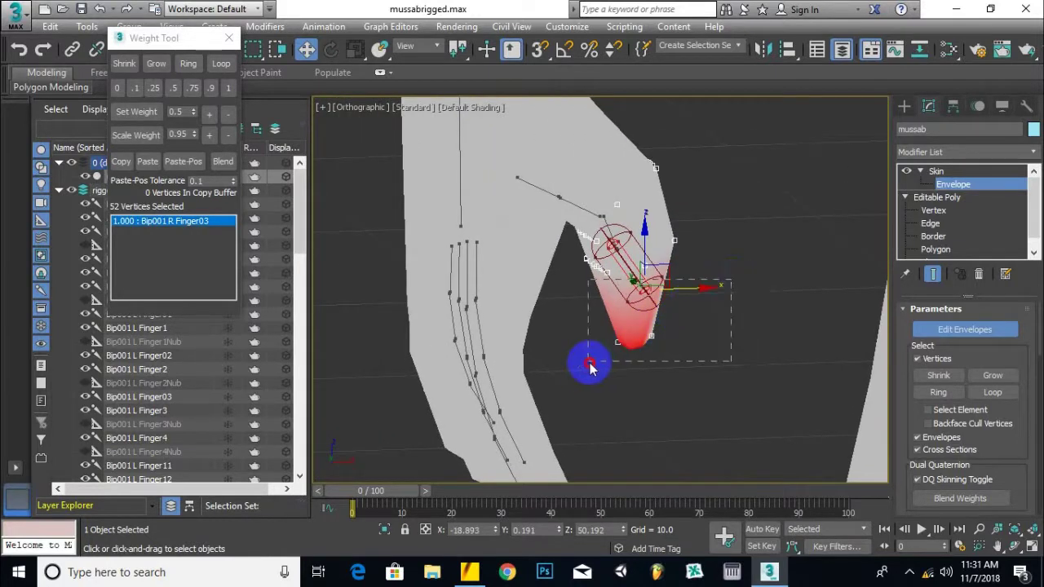
click(211, 88)
scroll(629, 269, up, 2)
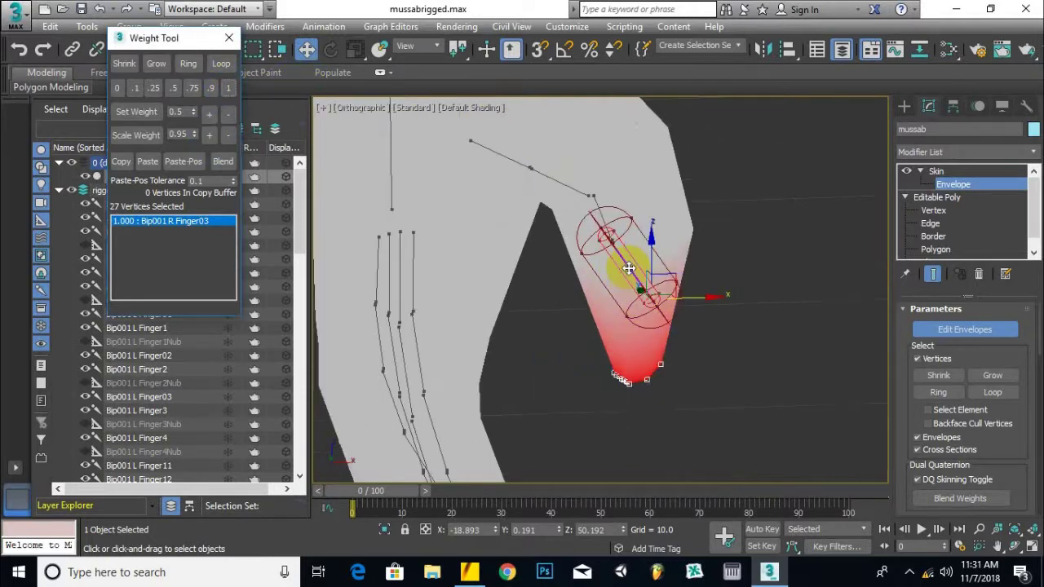
Step: Choose the Bip001 R Finger02 bone, select the vertices around the middle of the right thumb and set their weight to 1
click(601, 214)
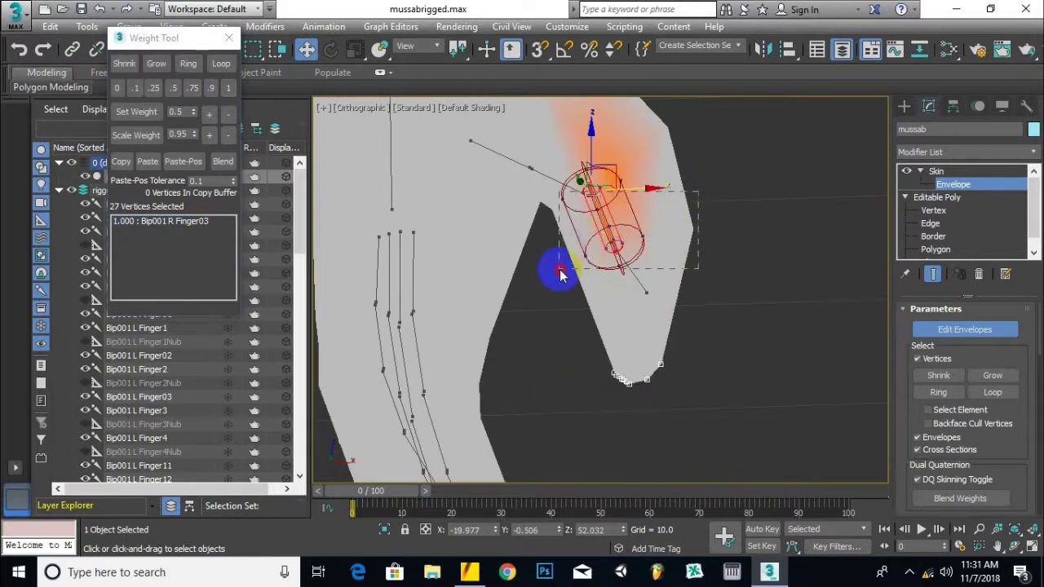
drag(561, 274, 562, 274)
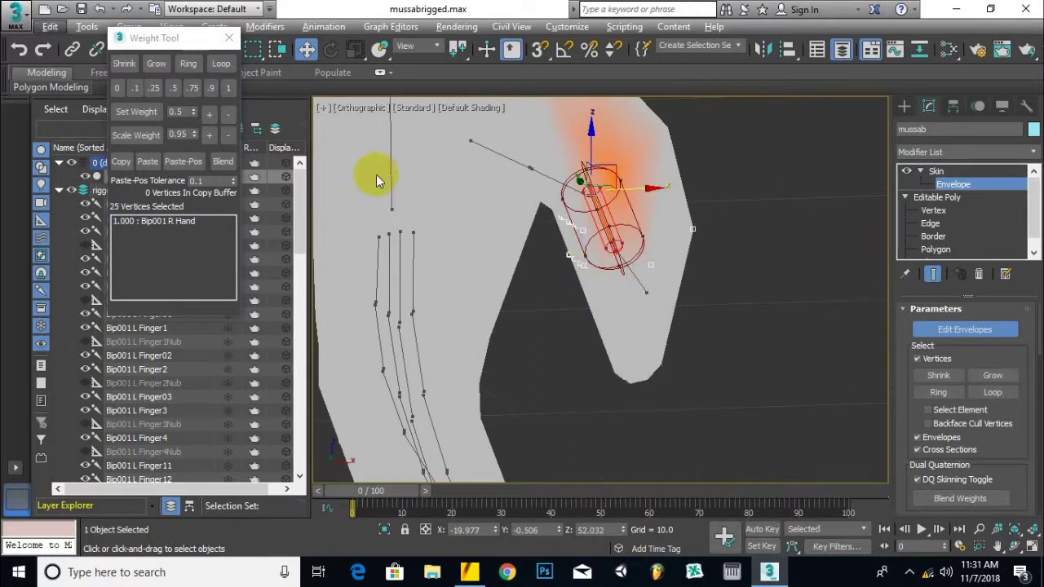
click(229, 90)
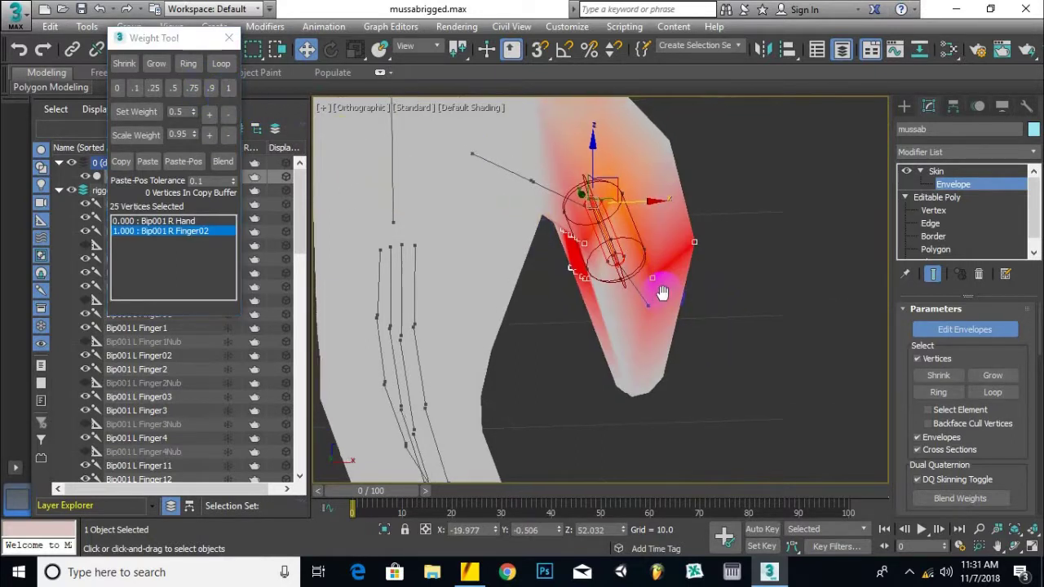
Step: Choose the Bip001 R Finger01 bone, select the vertices where the right thumb meets the hand and set their weight to 1
click(563, 228)
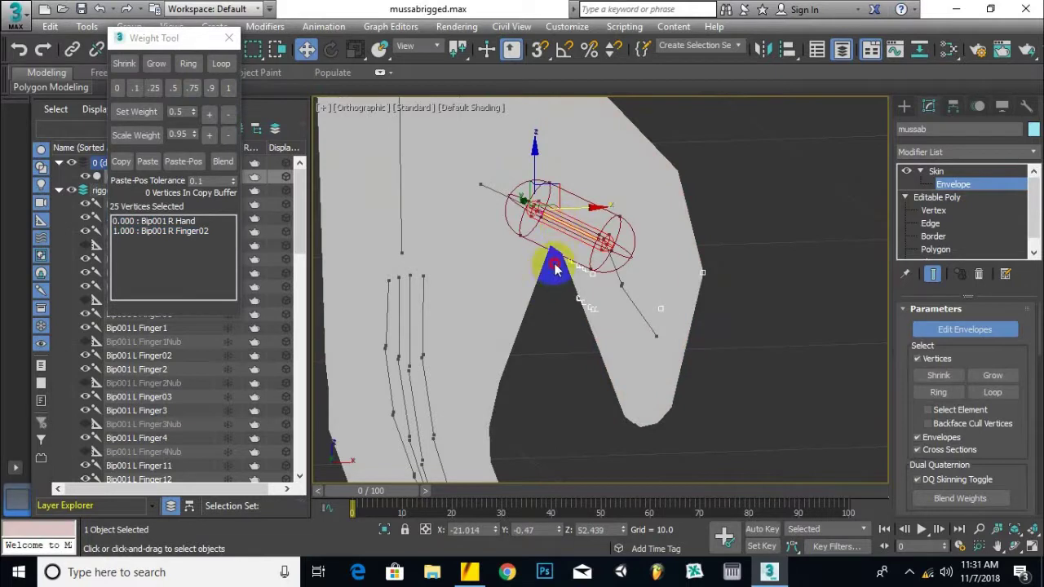
drag(648, 112, 546, 279)
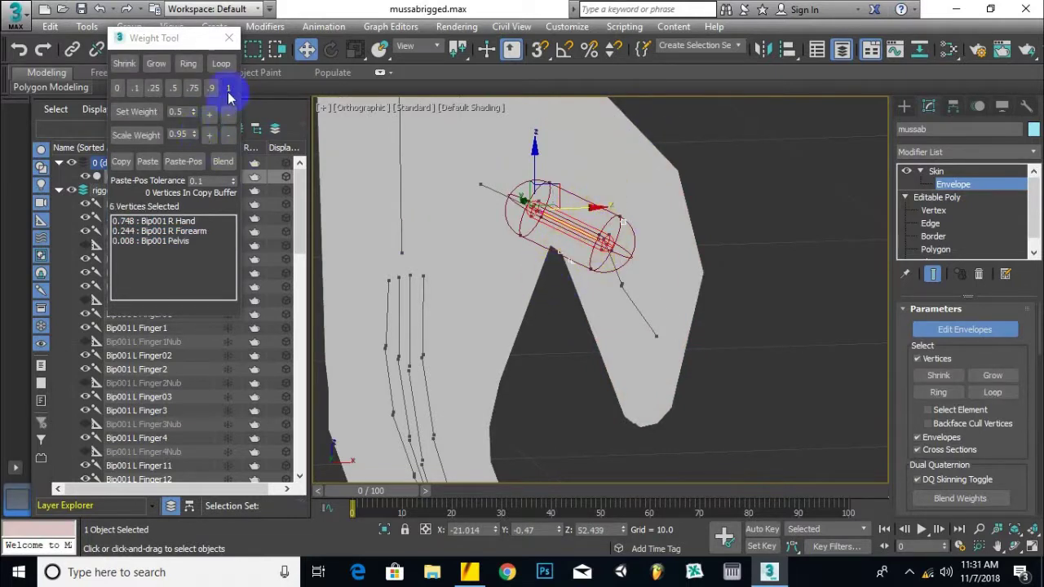
click(229, 93)
Step: Choose the Bip001 R Finger0 bone, select only the vertices at the right thumb's base and set their weight to 1
middle_drag(706, 305, 729, 368)
click(523, 279)
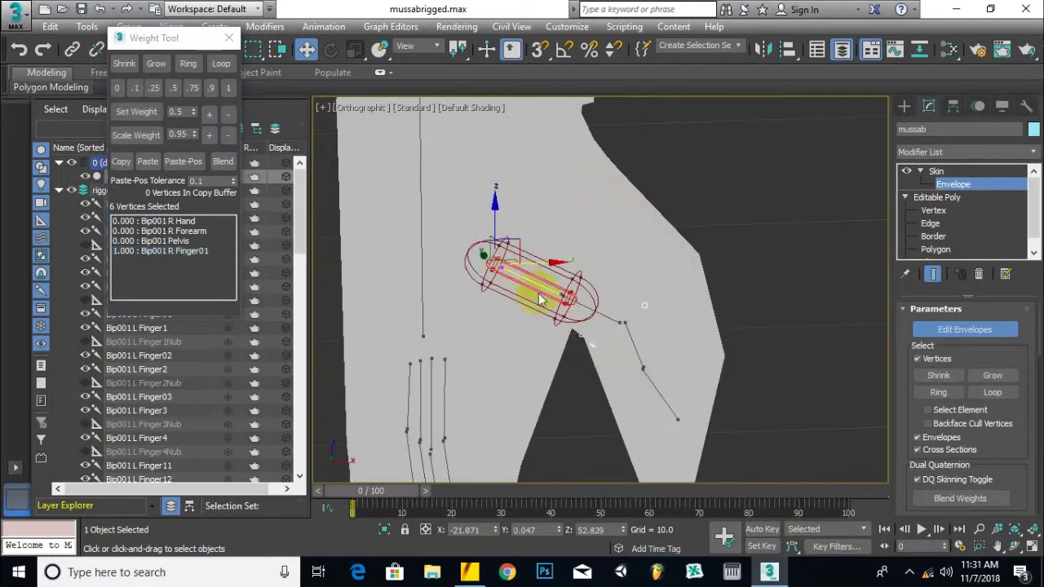
drag(604, 140, 527, 232)
drag(493, 277, 457, 309)
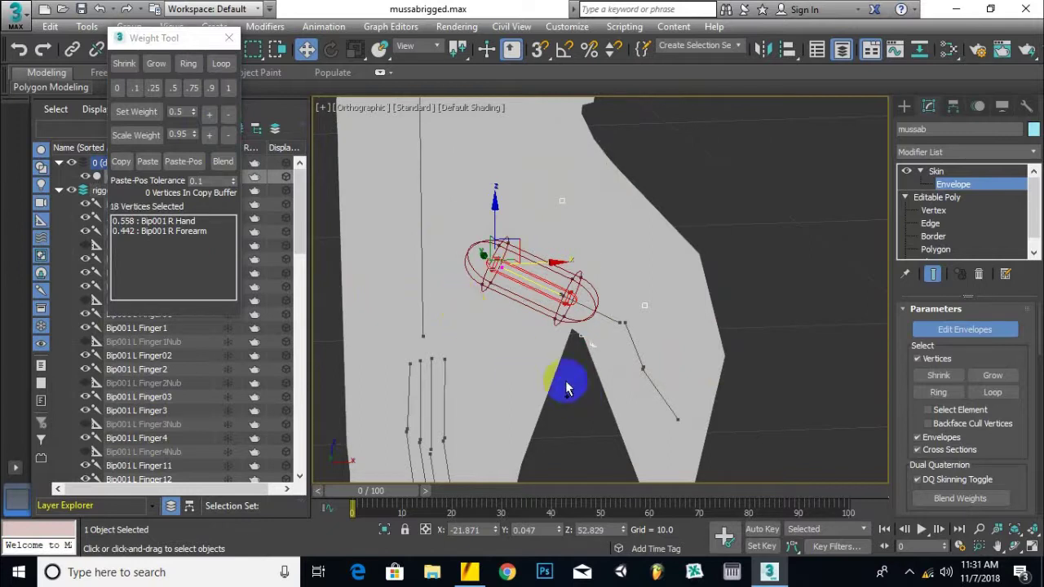
drag(581, 350, 680, 333)
alt+drag(720, 300, 637, 340)
click(230, 89)
Step: Choose the Bip001 R Hand bone, select the vertices along the back of the right hand and set their weight to 1
scroll(472, 341, down, 4)
middle_drag(471, 341, 648, 293)
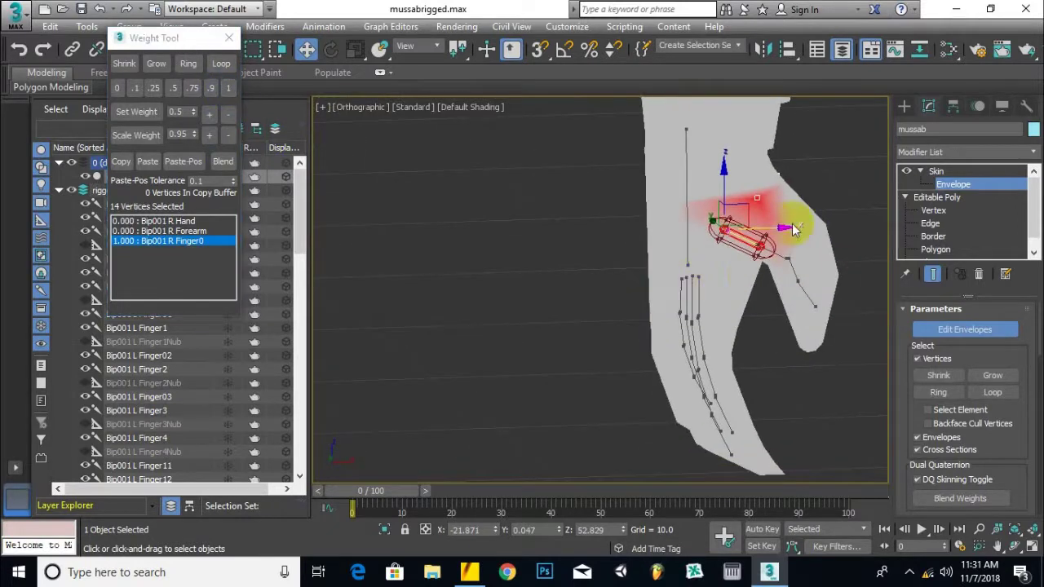
click(686, 190)
middle_drag(653, 206, 608, 241)
drag(581, 217, 705, 251)
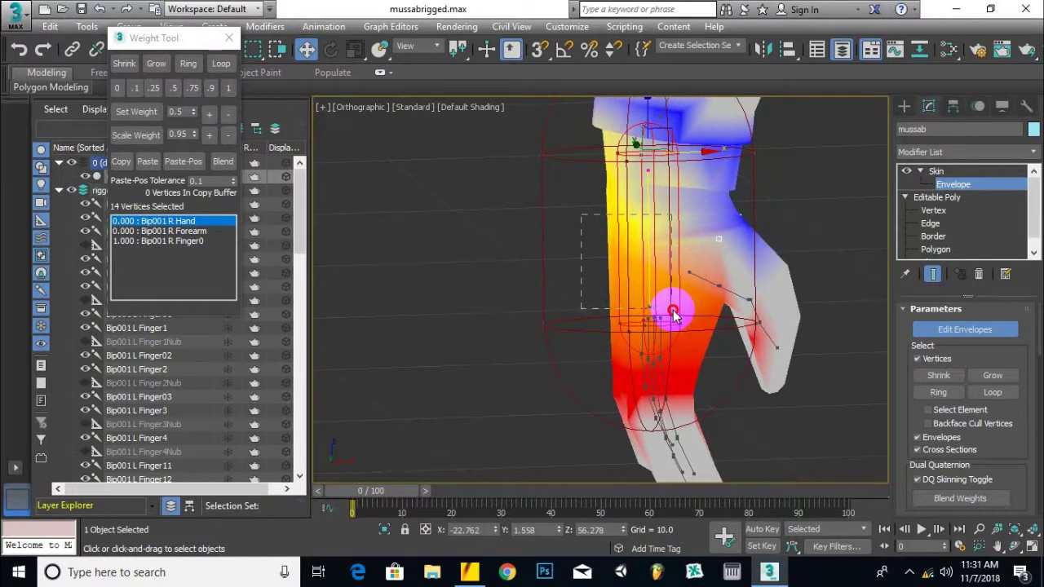
drag(674, 316, 674, 316)
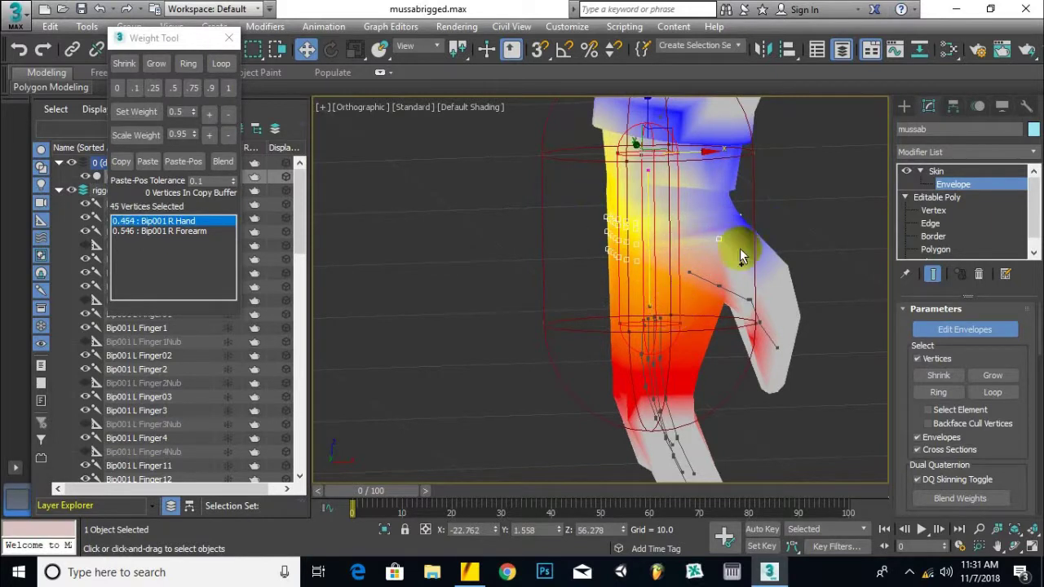
click(228, 88)
Step: Go through the bones of the right hand's fingers and examine which parts of the mesh each one influences
scroll(592, 250, up, 10)
mouse_move(680, 298)
alt+middle_down()
mouse_move(646, 299)
mouse_move(601, 326)
mouse_move(478, 319)
mouse_move(604, 321)
mouse_move(606, 280)
mouse_move(611, 302)
mouse_move(669, 296)
mouse_move(518, 316)
mouse_move(620, 258)
mouse_move(689, 298)
alt+middle_up()
alt+middle_drag(571, 261, 696, 276)
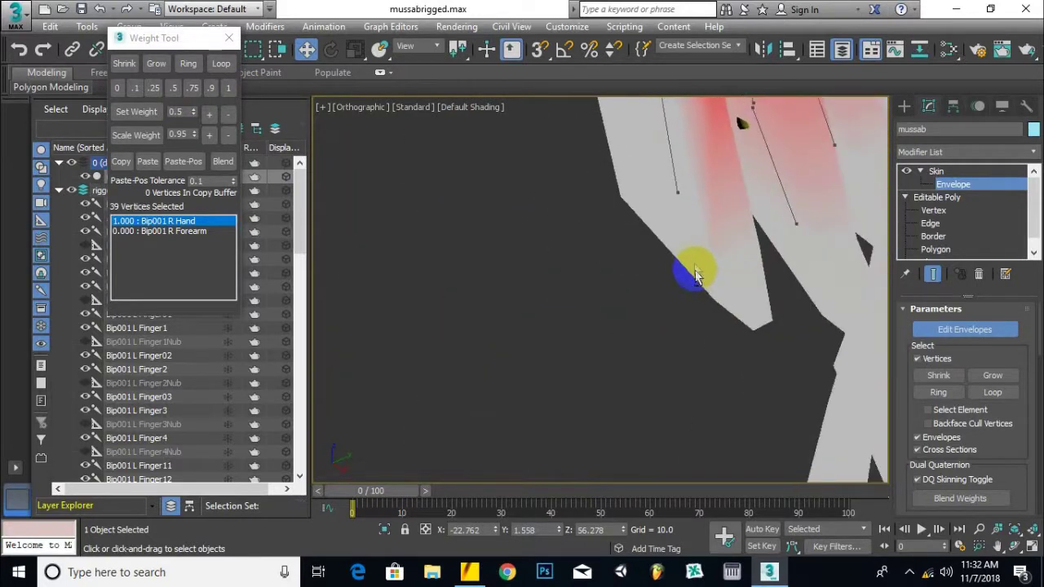
click(674, 168)
middle_drag(700, 237, 676, 208)
middle_drag(675, 208, 678, 298)
click(618, 179)
alt+middle_drag(678, 237, 828, 259)
middle_drag(655, 164, 629, 296)
click(566, 221)
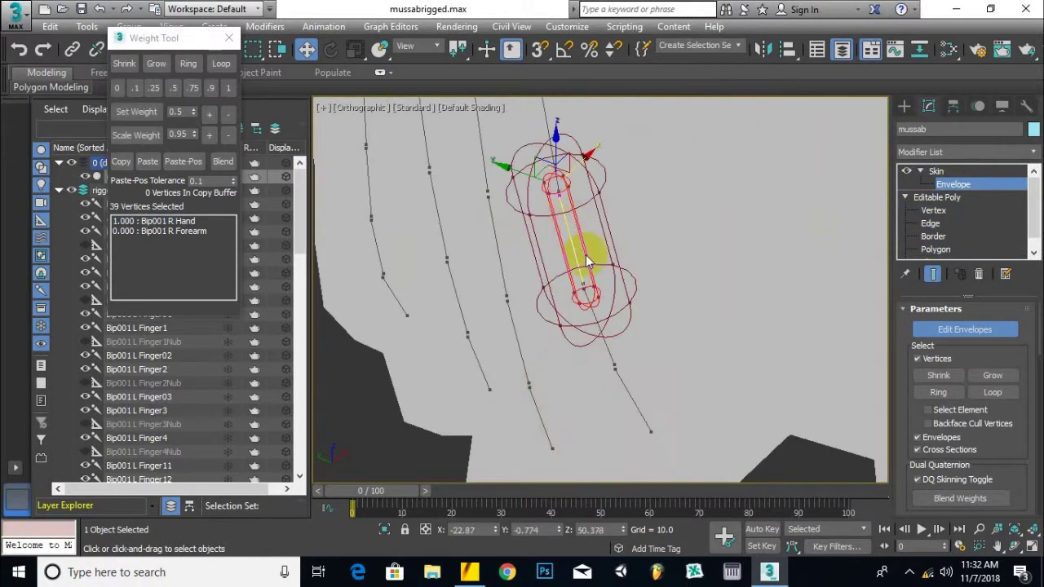
Step: Check one right finger's bones joint by joint, from the knuckle to the tip, for influence outside the finger
scroll(601, 267, down, 3)
alt+middle_drag(581, 269, 595, 210)
click(575, 193)
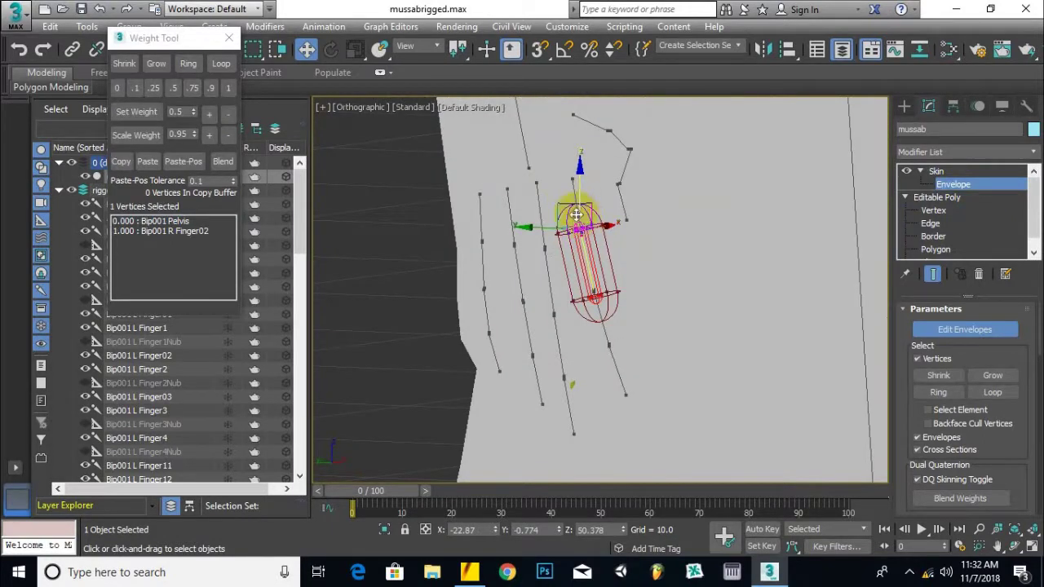
click(576, 219)
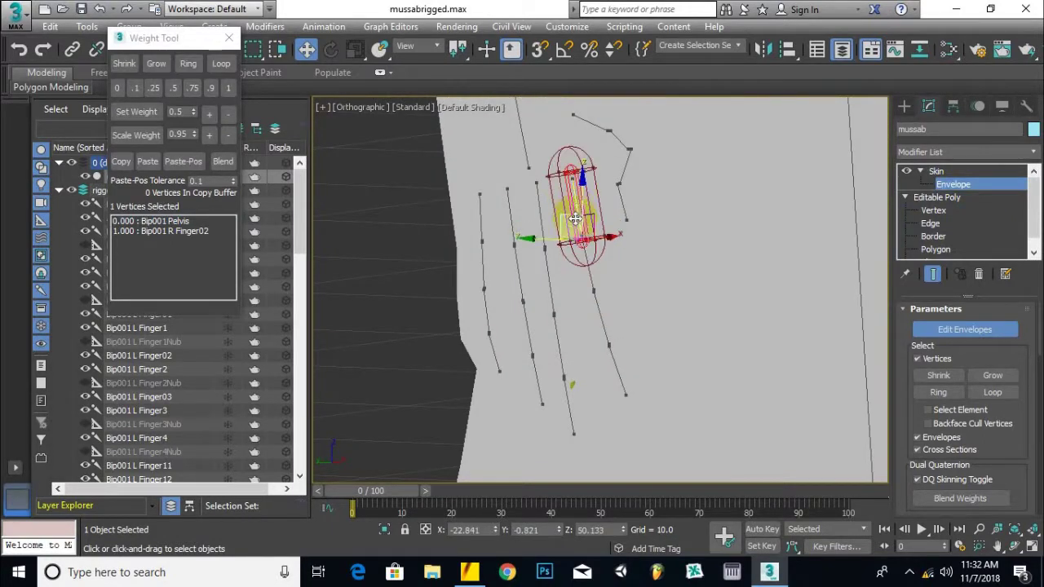
click(594, 321)
click(586, 257)
click(585, 255)
scroll(586, 254, down, 2)
alt+middle_drag(586, 255, 695, 288)
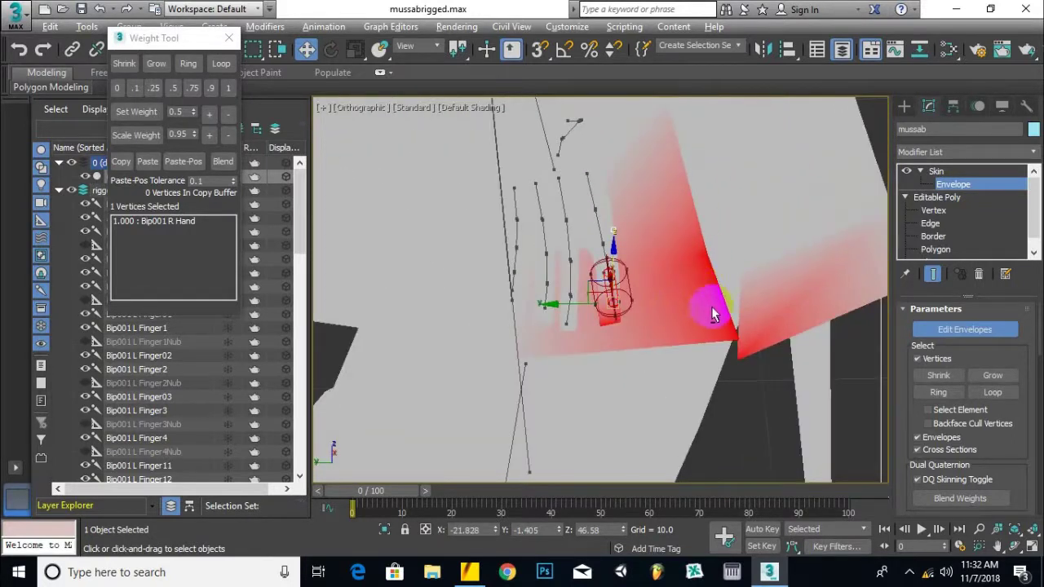
Step: Select the vertices at the tip of the finger driven by Bip001 R Finger13 and check their weights
alt+middle_drag(722, 286, 495, 354)
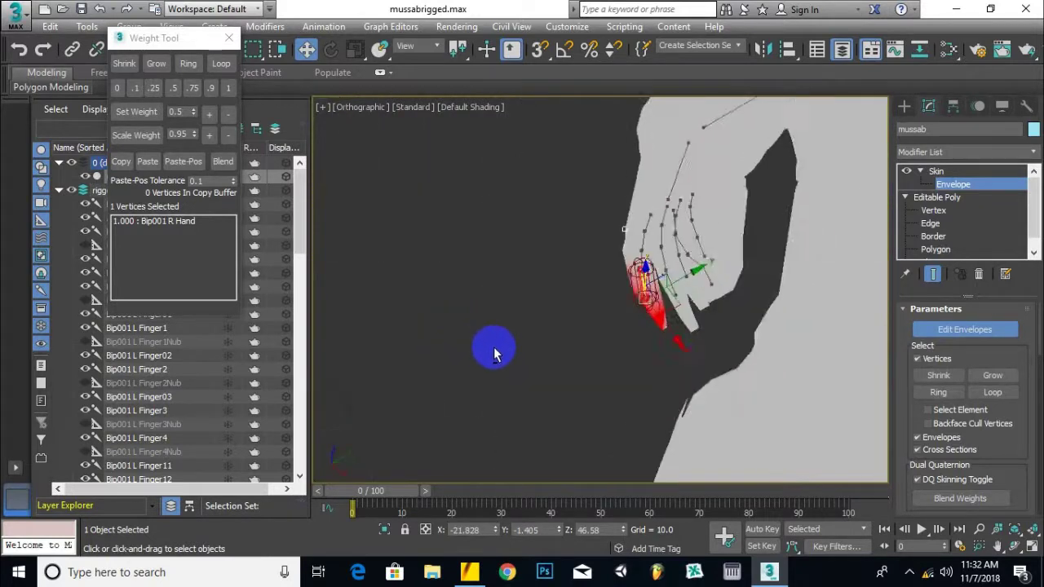
scroll(632, 313, up, 6)
alt+middle_drag(632, 312, 654, 341)
drag(733, 380, 621, 292)
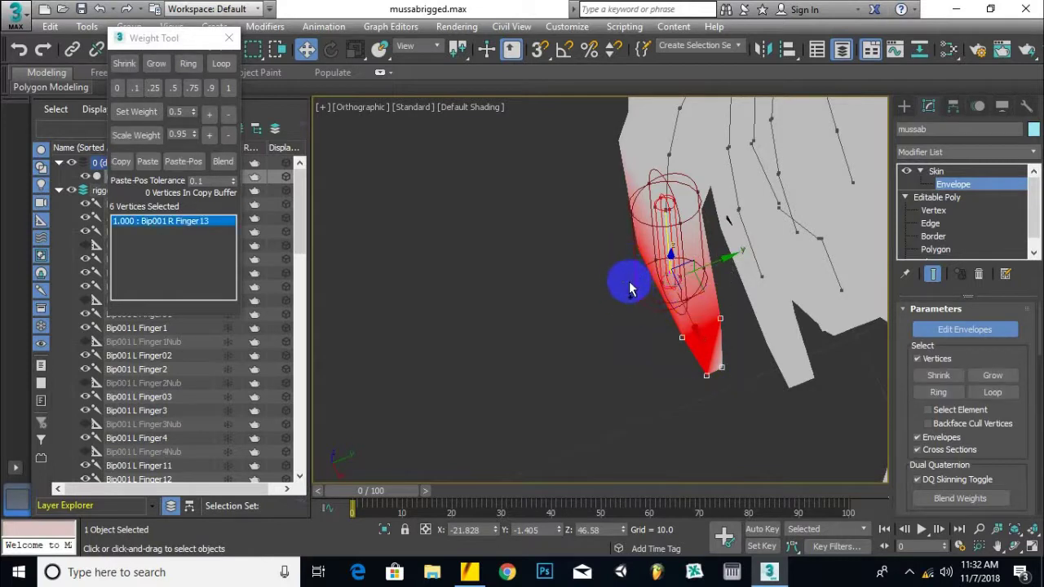
drag(630, 273, 695, 327)
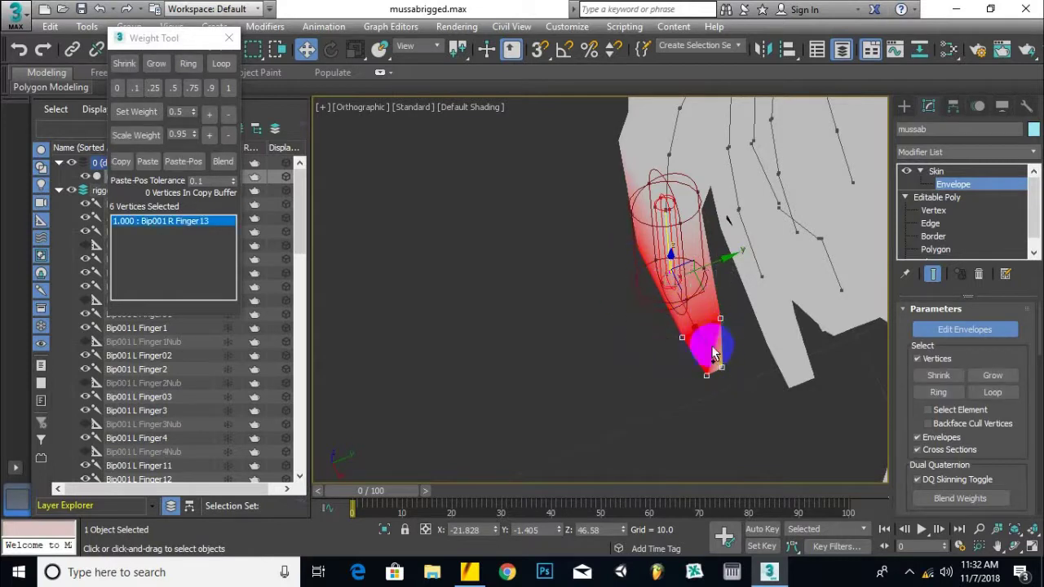
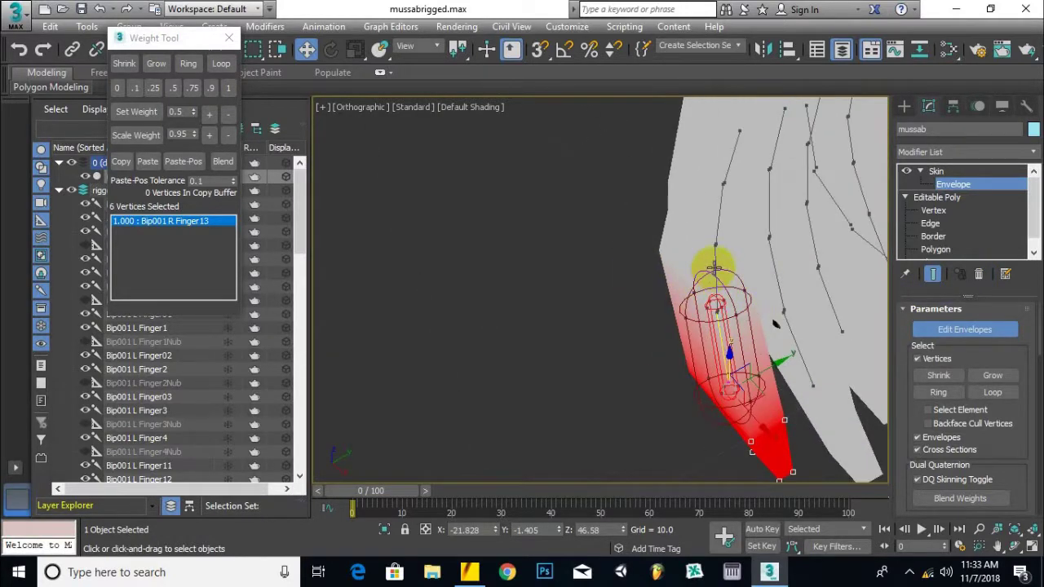
Step: Choose a bone higher up the same right finger and select the mesh area around it for inspection
click(714, 269)
alt+middle_drag(659, 266, 353, 176)
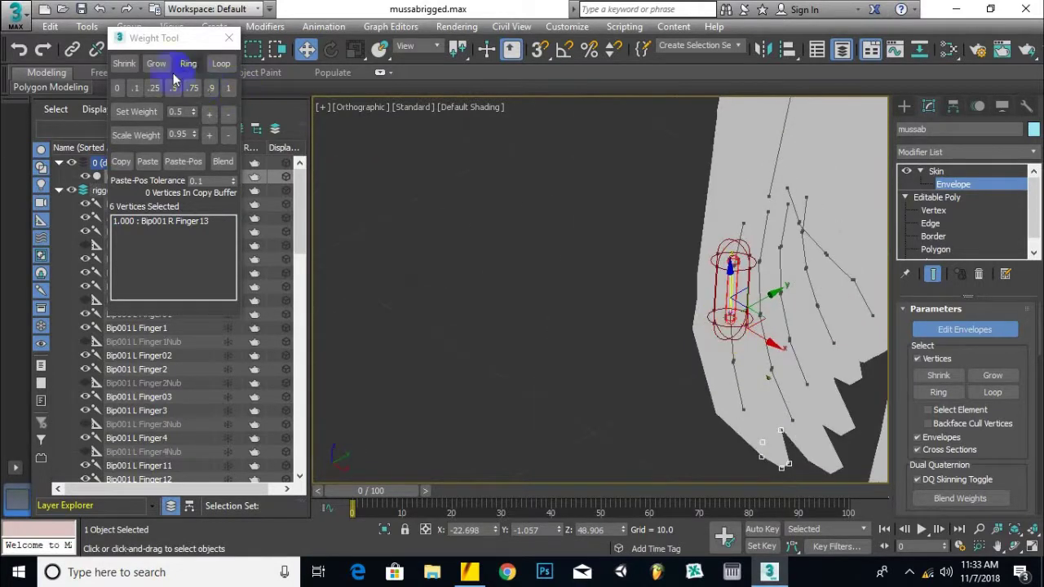
alt+middle_drag(423, 203, 724, 315)
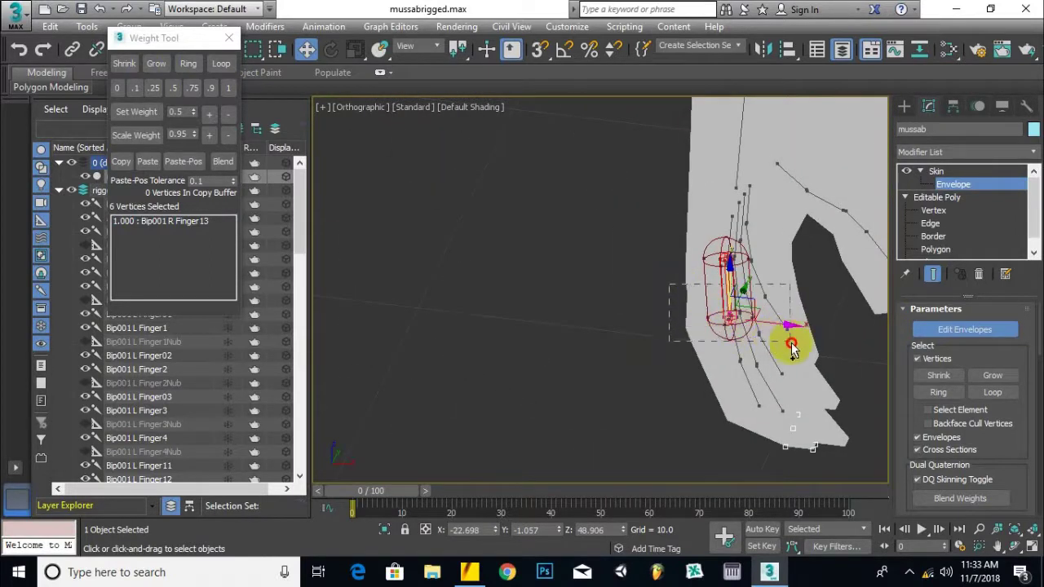
Step: Choose the Bip001 L Finger03 bone and select the vertices at the left thumb's tip to check their weights
alt+middle_drag(613, 318, 612, 263)
middle_drag(553, 210, 512, 363)
click(506, 345)
drag(482, 346, 535, 392)
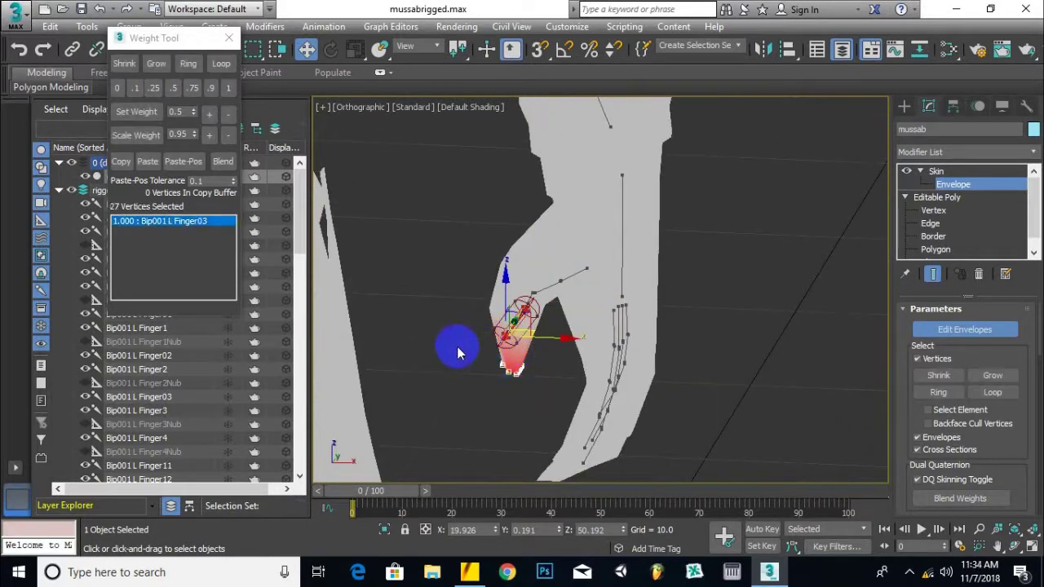
Step: Choose the Bip001 L Finger02 bone, select the vertices around the middle of the left thumb and set their weight to 1
alt+middle_drag(444, 212, 531, 330)
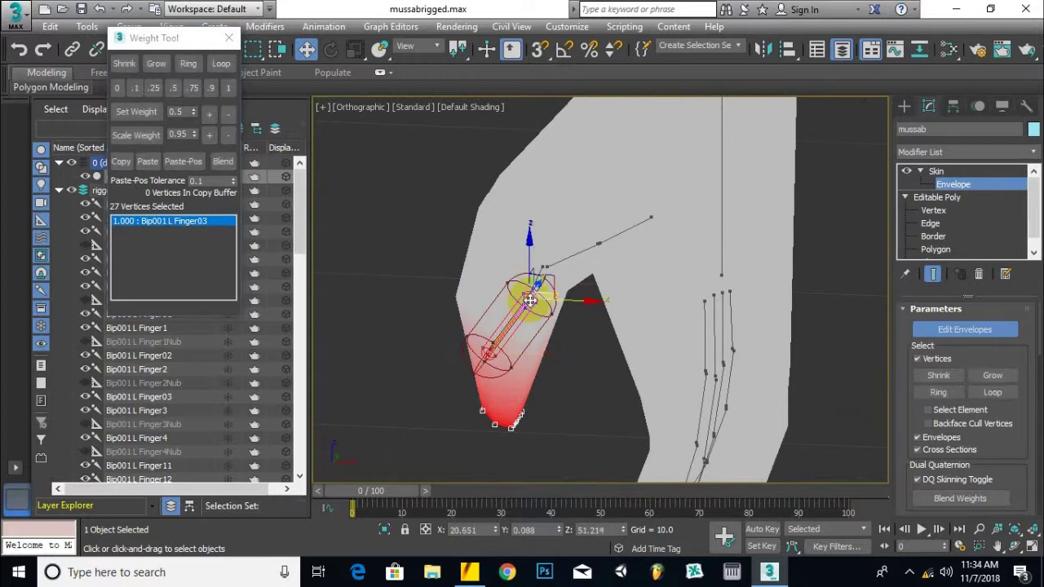
click(429, 238)
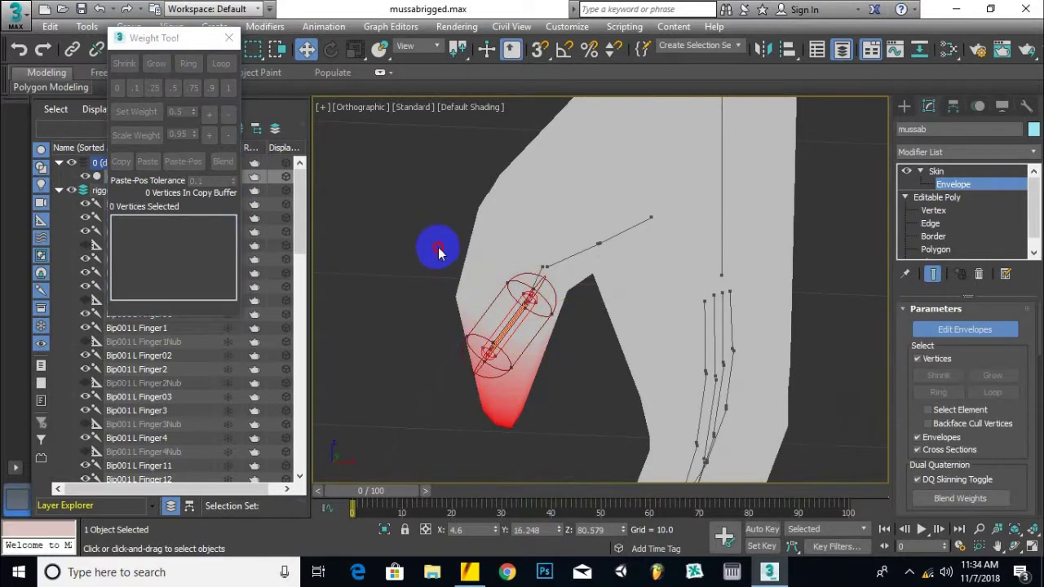
drag(538, 300, 539, 300)
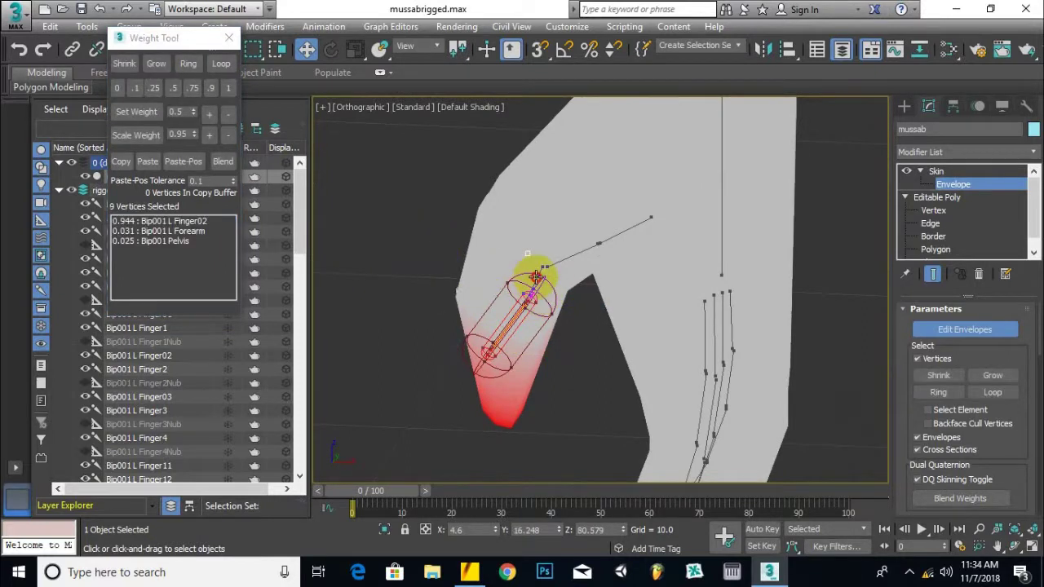
click(535, 301)
drag(499, 264, 499, 265)
click(222, 88)
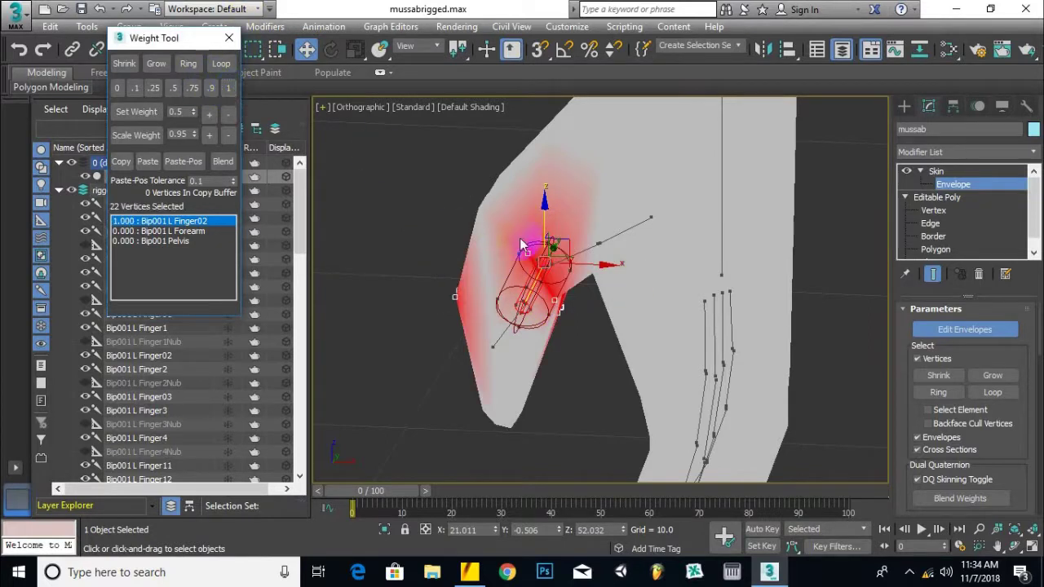
Step: Set the weight to 1 for selected vertices near the left thumb's base, first for Bip001 L Finger01, then for Bip001 L Finger0
click(582, 263)
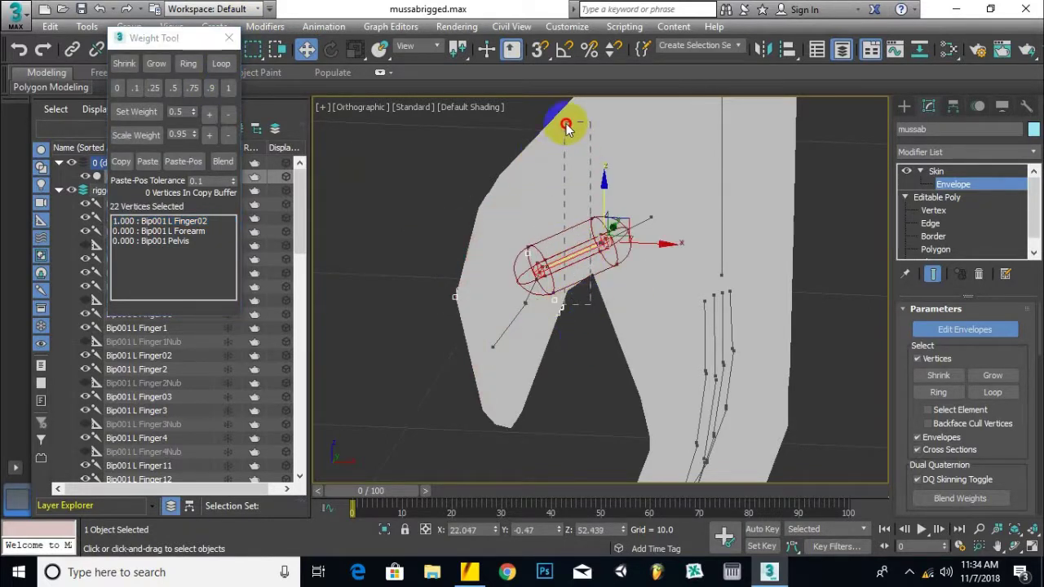
drag(569, 130, 569, 131)
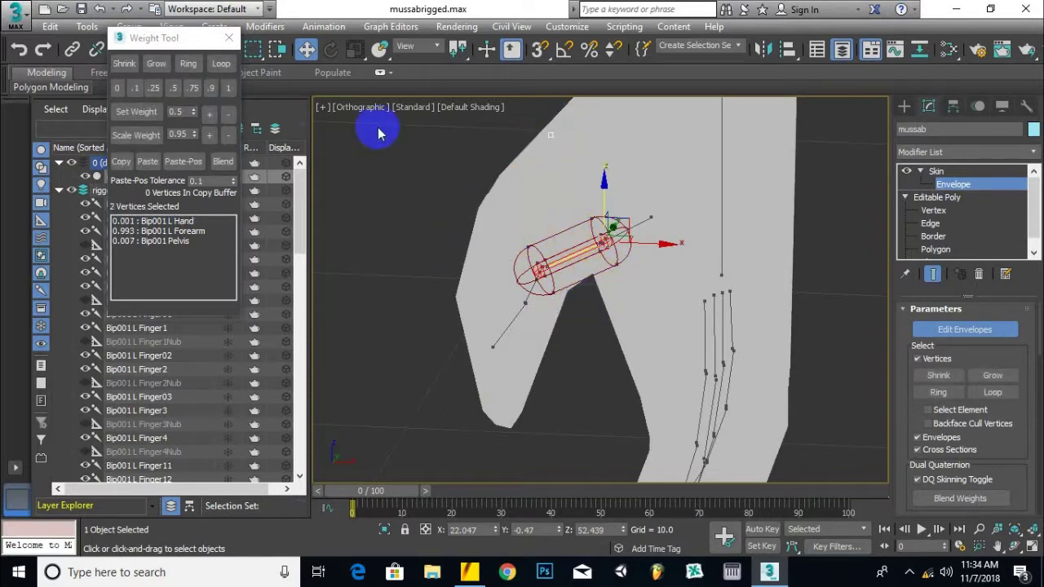
click(230, 88)
alt+middle_drag(642, 238, 692, 226)
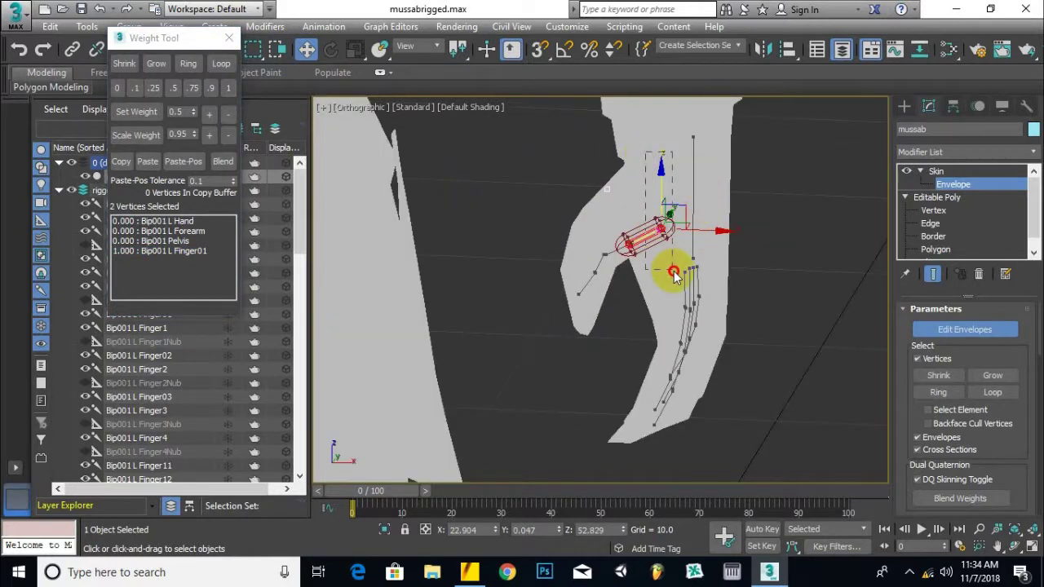
click(229, 88)
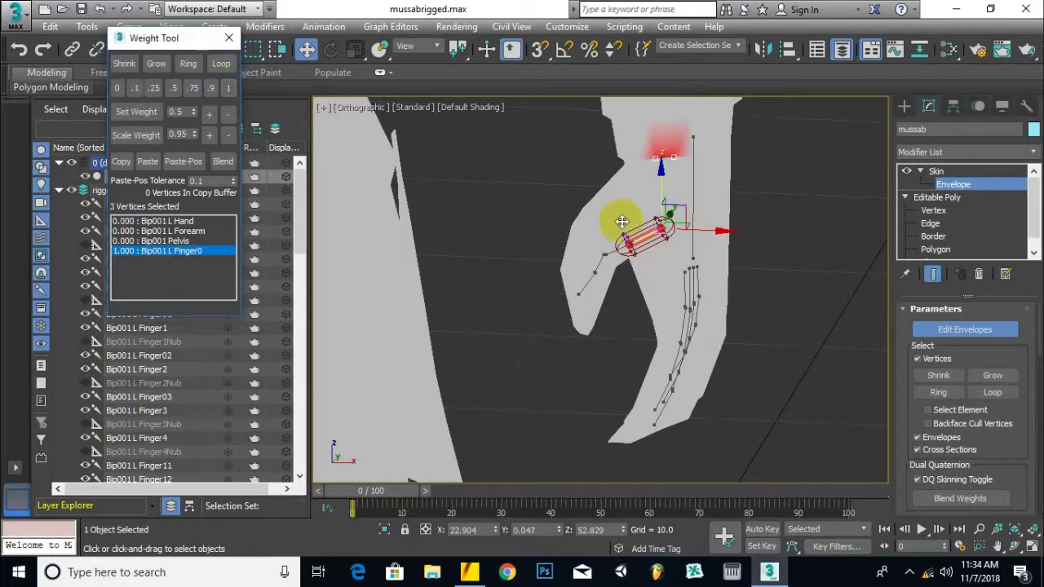
Step: Choose the Bip001 L Hand bone, select the vertices along the back of the left hand and set their weight to 1
click(693, 189)
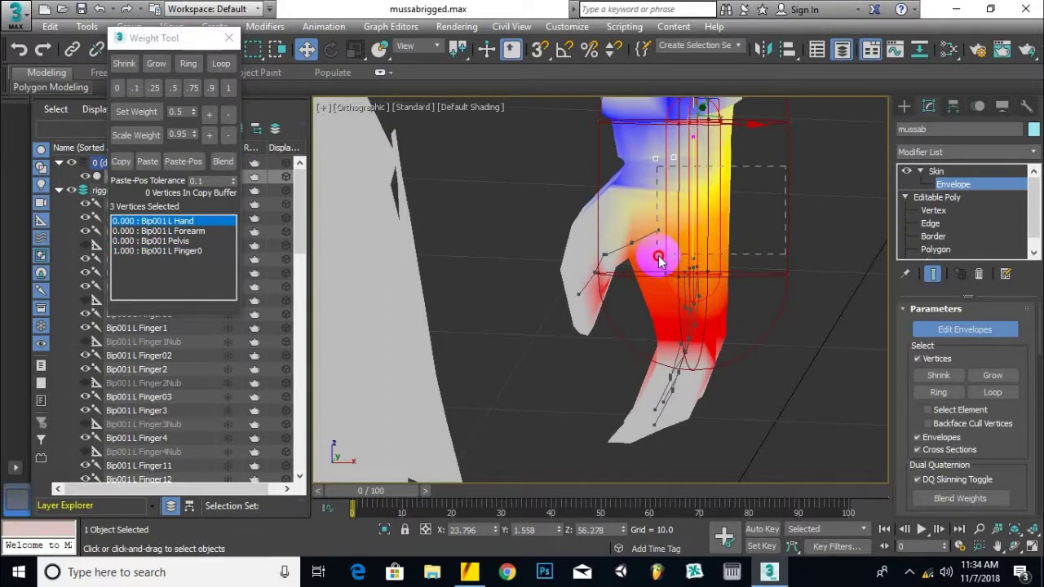
drag(675, 256, 776, 141)
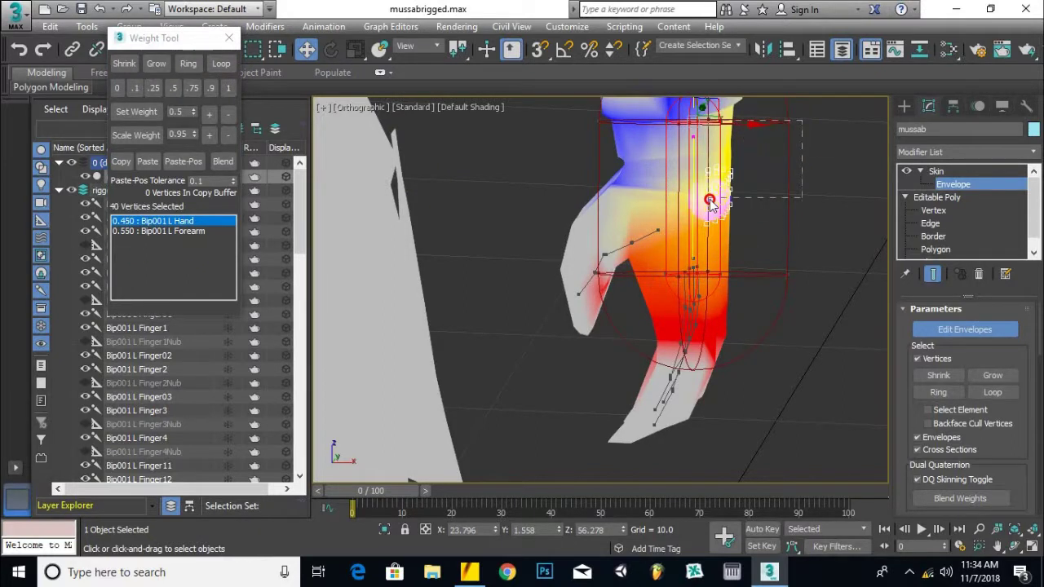
ctrl+drag(680, 245, 681, 245)
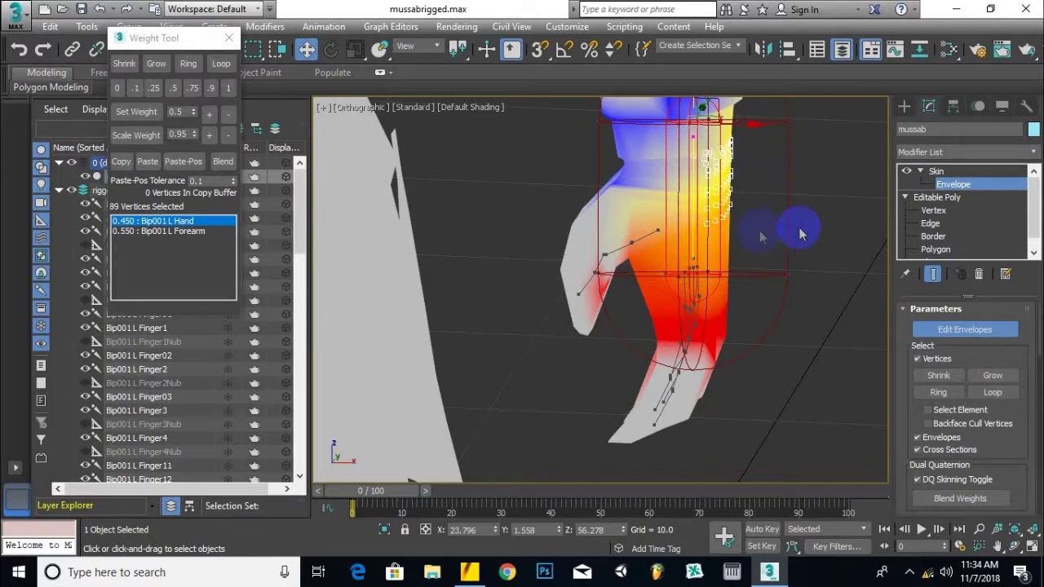
click(228, 88)
Step: Choose bones of the left hand's fingers one after another and examine their influence on the mesh
scroll(682, 303, down, 5)
alt+middle_drag(685, 302, 634, 326)
scroll(665, 314, up, 2)
scroll(664, 314, up, 5)
click(599, 294)
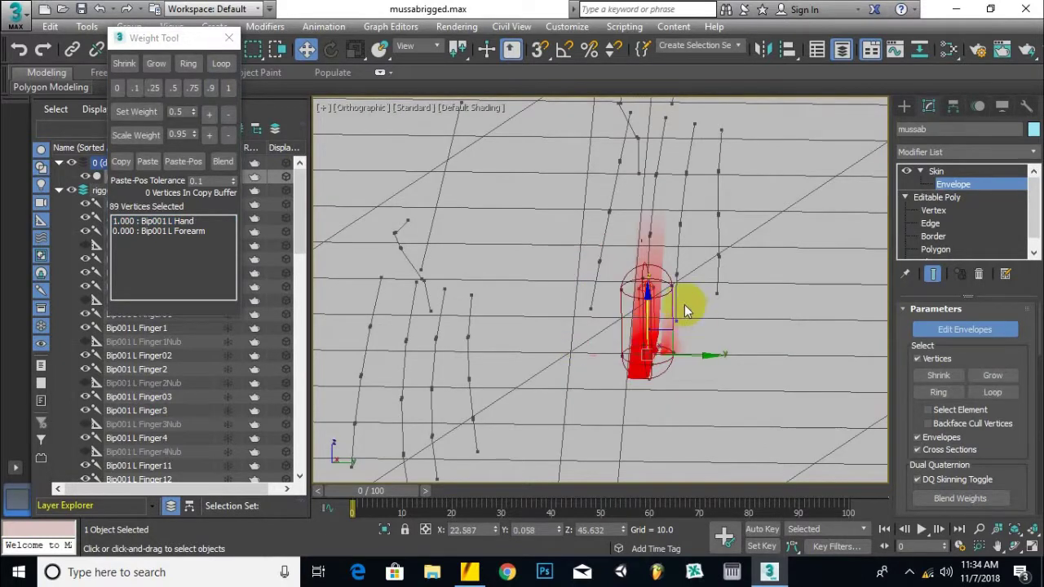
click(677, 301)
drag(721, 275, 698, 323)
alt+middle_drag(587, 335, 647, 353)
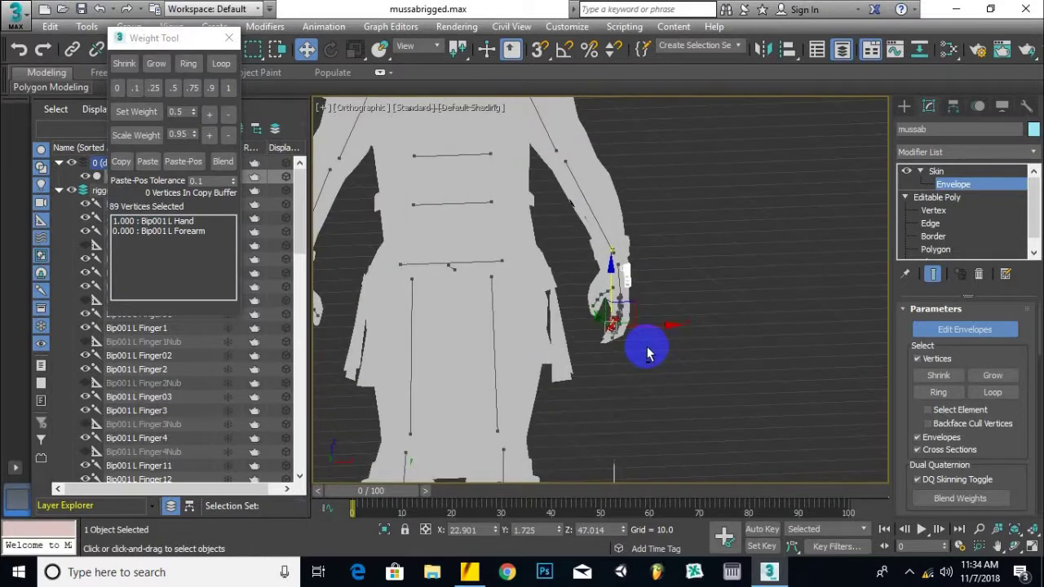
scroll(642, 268, up, 4)
drag(694, 274, 589, 317)
click(739, 290)
scroll(732, 337, down, 6)
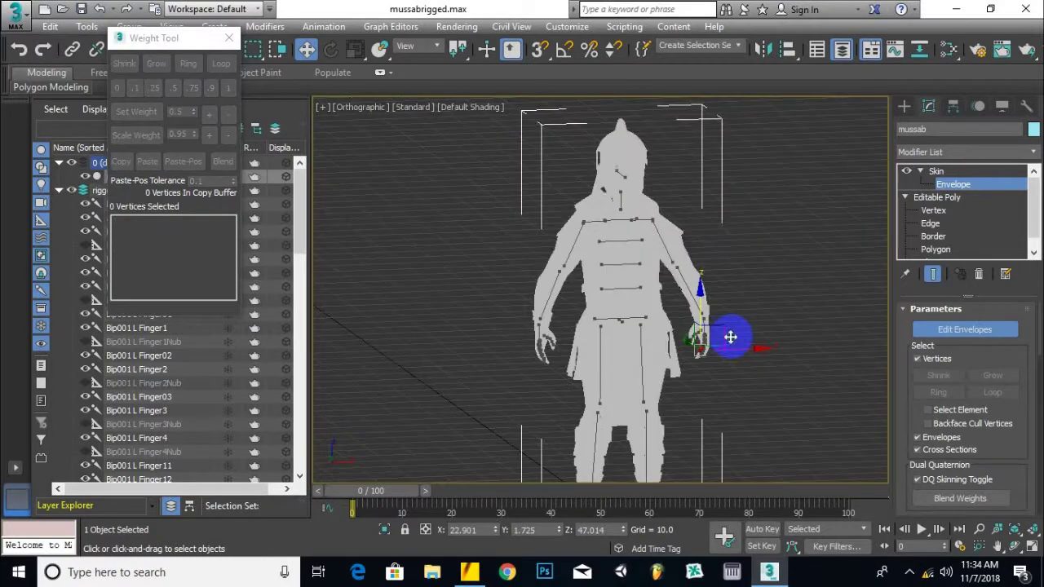
scroll(621, 330, down, 2)
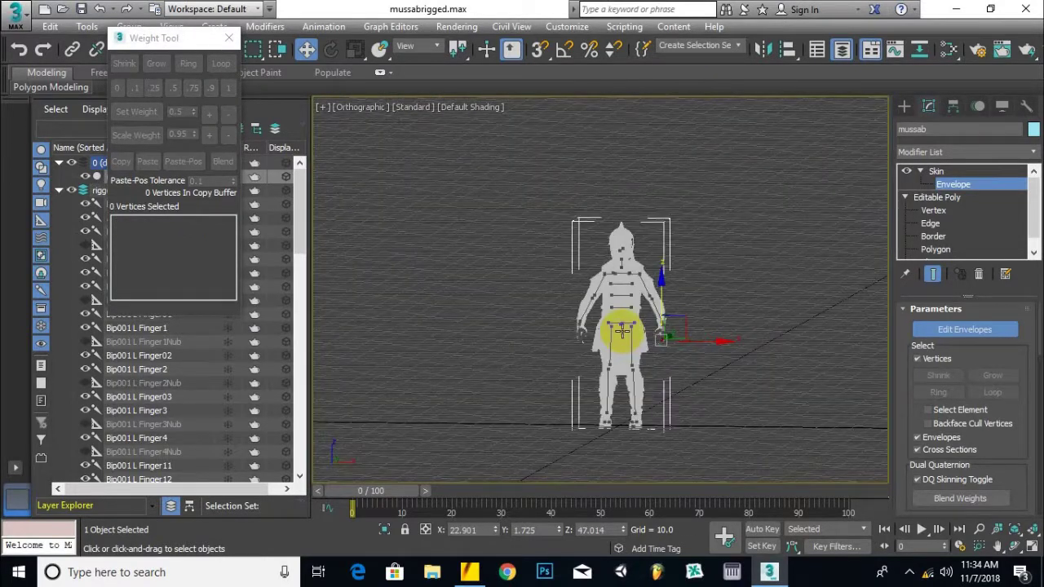
Step: Choose the Bip001 Neck bone, select the vertices around the neck and collar and set their weight to 1
scroll(641, 345, up, 3)
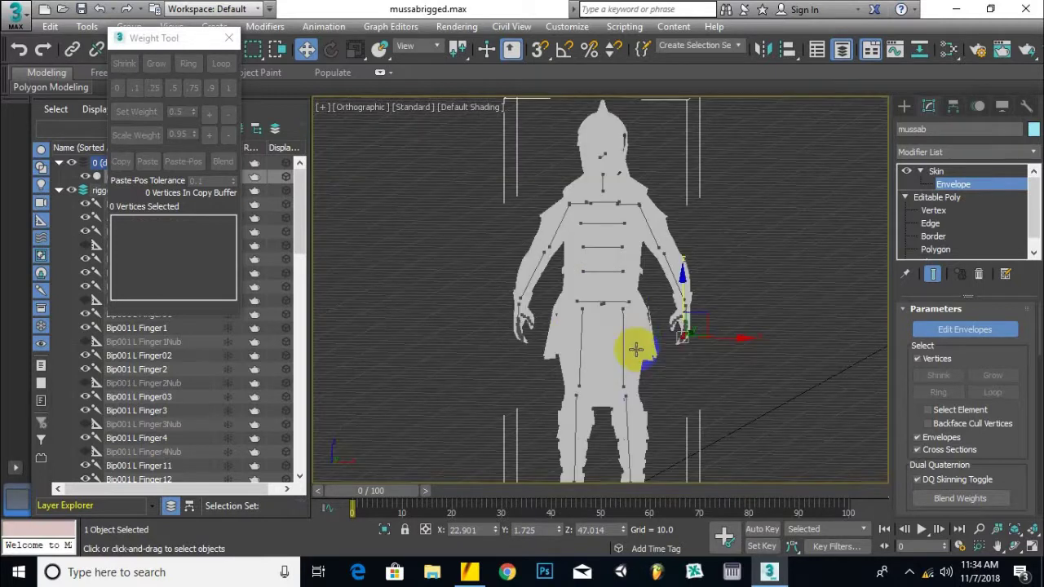
click(603, 157)
scroll(625, 229, up, 4)
click(623, 228)
scroll(623, 231, down, 2)
mouse_move(621, 260)
alt+middle_down()
mouse_move(720, 238)
mouse_move(846, 256)
mouse_move(649, 234)
mouse_move(667, 229)
mouse_move(611, 244)
alt+middle_up()
scroll(613, 245, up, 3)
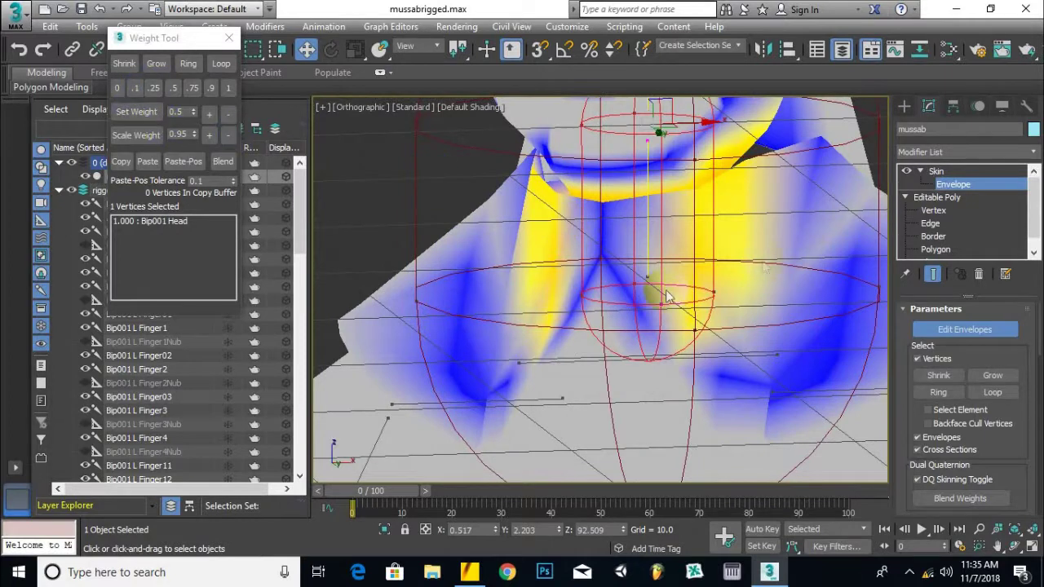
scroll(775, 190, down, 3)
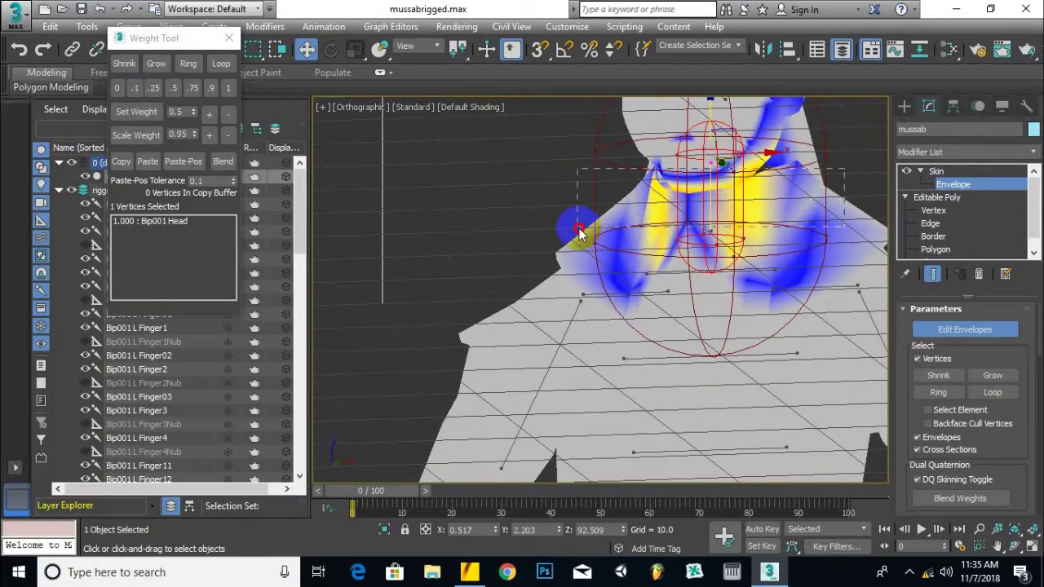
drag(579, 230, 578, 229)
alt+middle_drag(760, 222, 661, 300)
drag(830, 165, 754, 247)
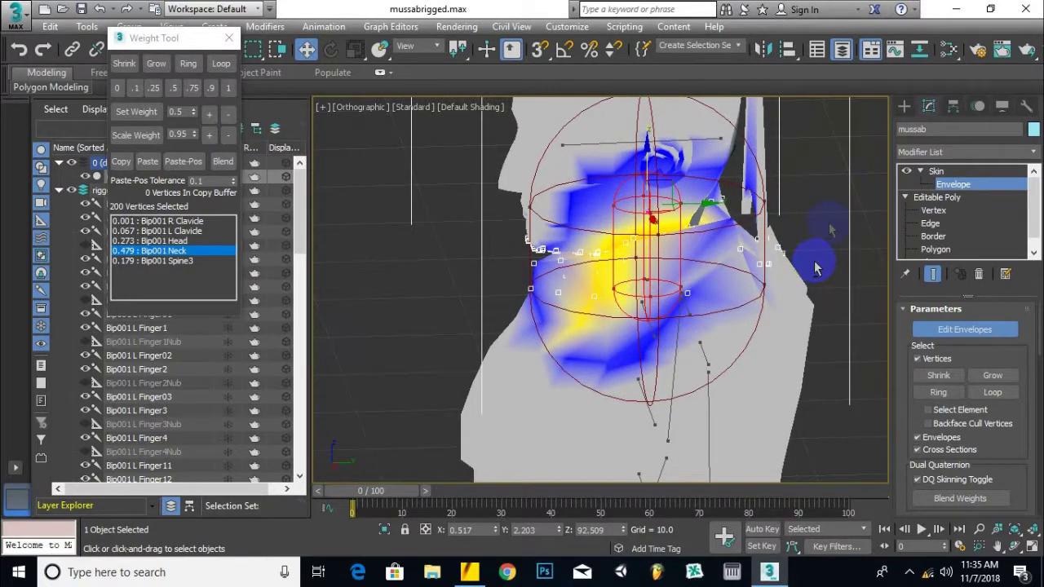
alt+middle_drag(757, 276, 896, 270)
click(231, 88)
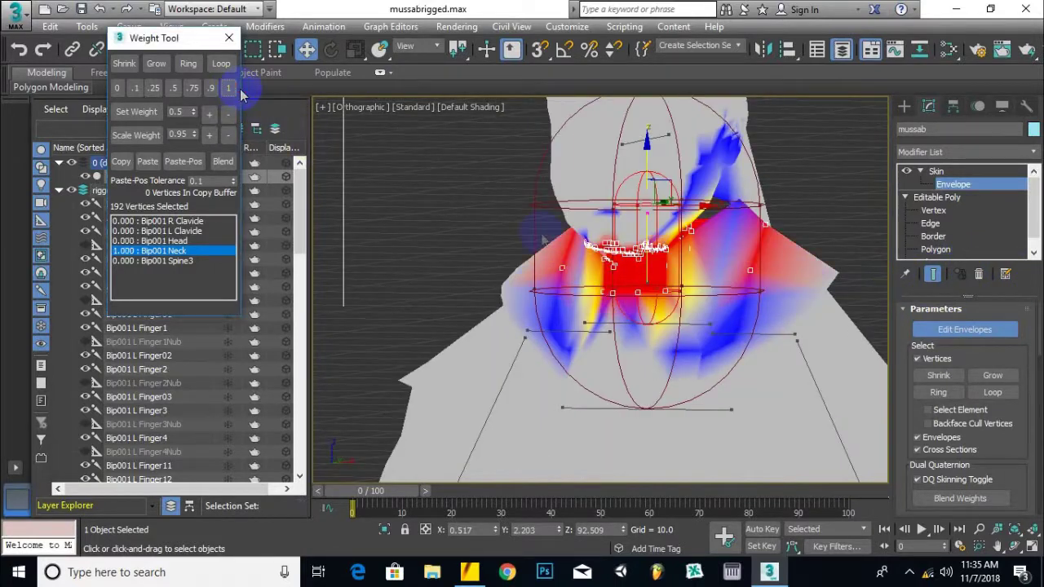
Step: Choose the Bip001 Head bone and examine its influence on the helmet, neck and shoulders
scroll(682, 319, down, 5)
alt+middle_drag(484, 332, 749, 275)
scroll(763, 188, up, 4)
click(669, 212)
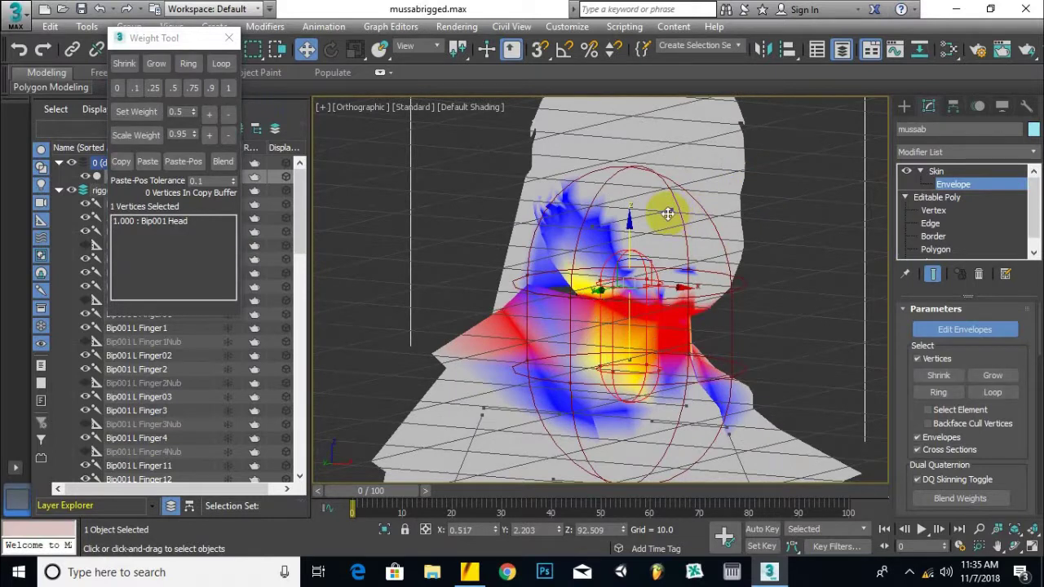
click(149, 221)
scroll(699, 240, down, 5)
alt+middle_drag(699, 241, 641, 321)
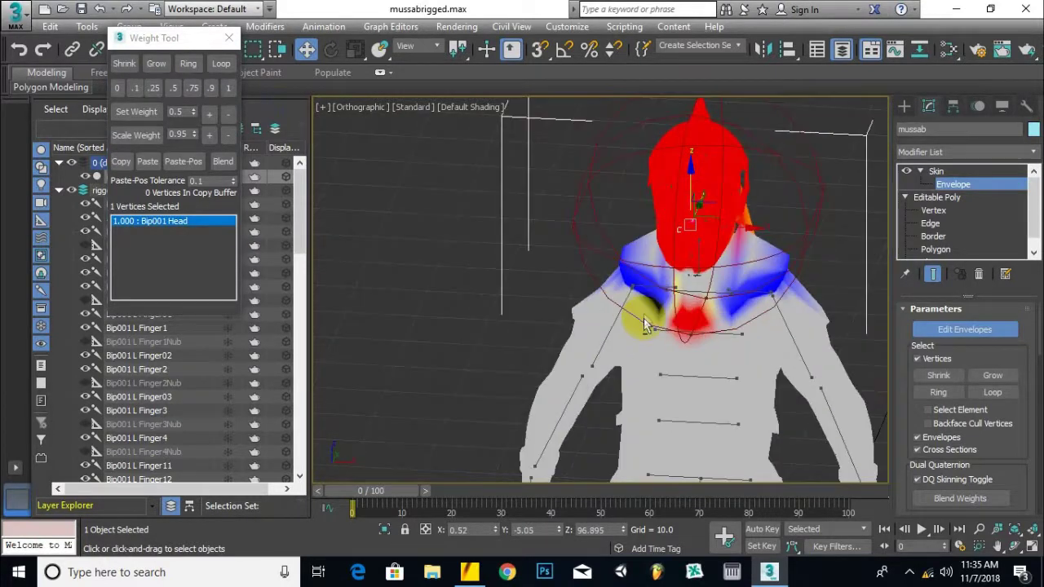
Step: Choose the Bip001 L Clavicle bone, select the vertices of the left shoulder and set their weight to 1
scroll(612, 327, down, 3)
scroll(684, 314, up, 3)
alt+middle_drag(684, 314, 635, 307)
scroll(698, 319, up, 3)
click(711, 326)
scroll(713, 332, down, 3)
alt+middle_drag(712, 332, 765, 349)
scroll(763, 347, up, 6)
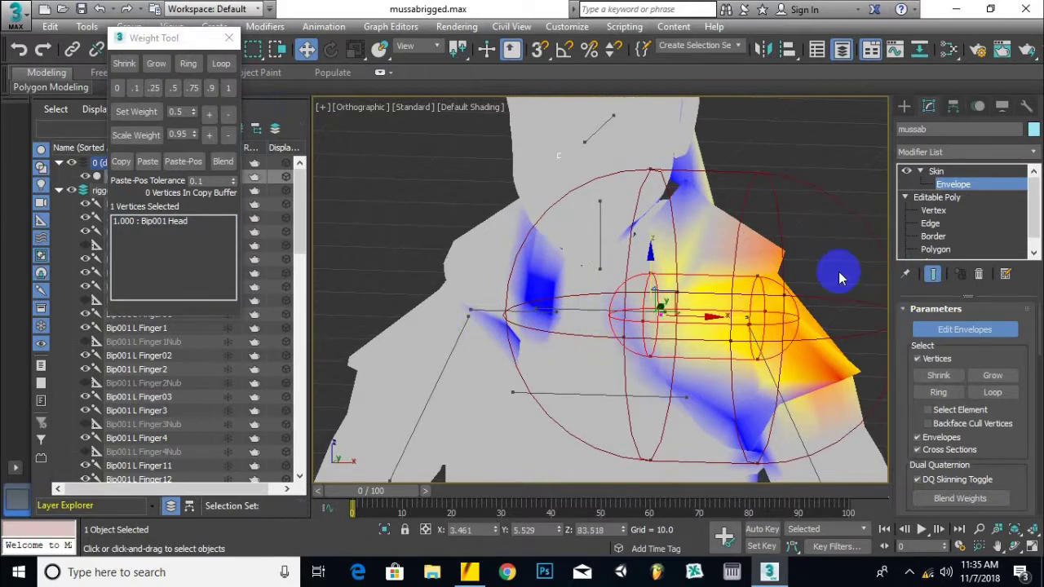
drag(834, 227, 704, 361)
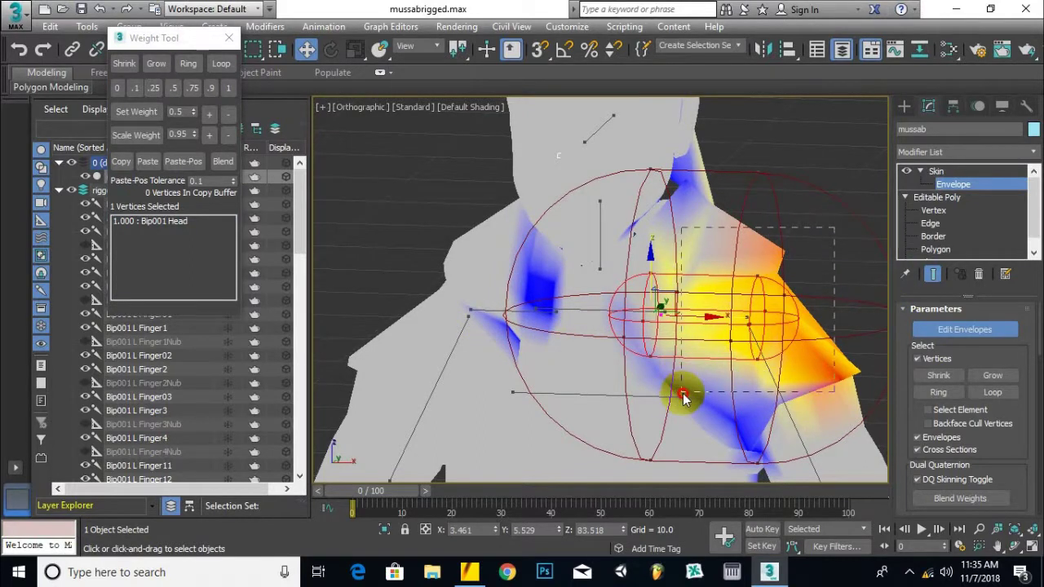
drag(699, 388, 701, 388)
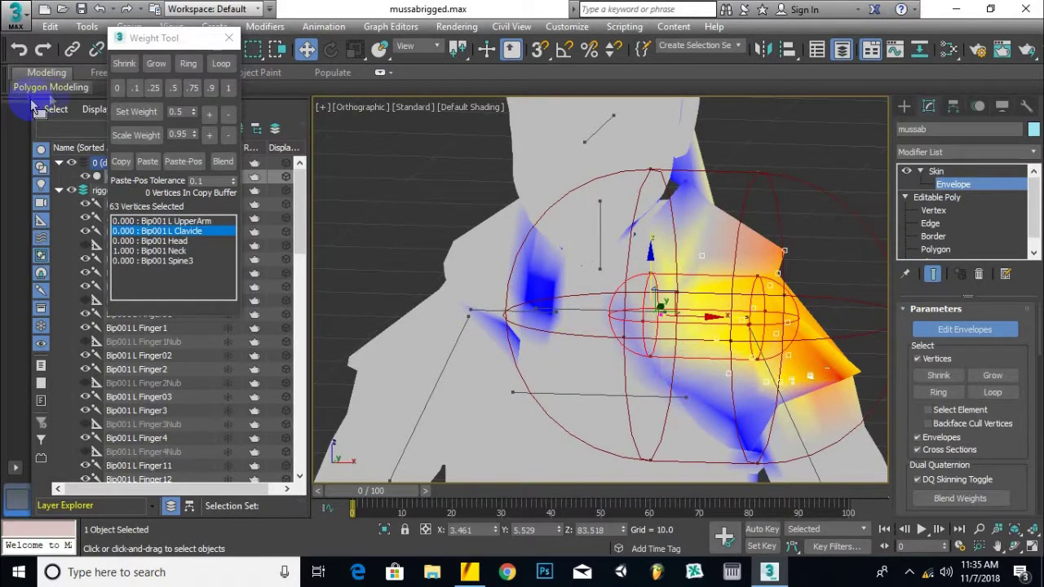
click(229, 88)
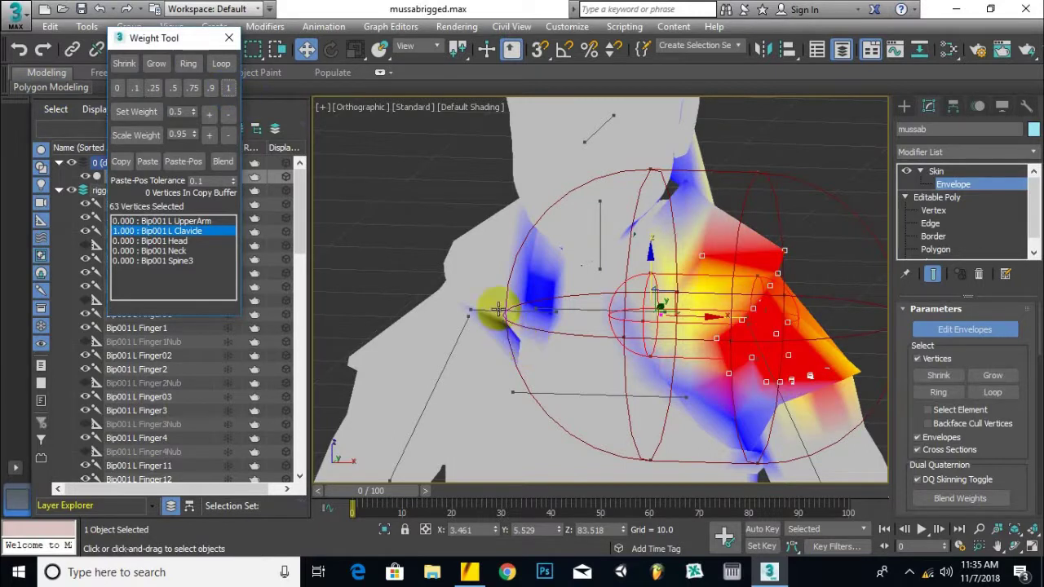
Step: Choose the Bip001 R Clavicle bone, select the vertices of the right shoulder and set their weight to 1
click(499, 311)
drag(374, 201, 515, 335)
click(231, 90)
scroll(634, 304, down, 6)
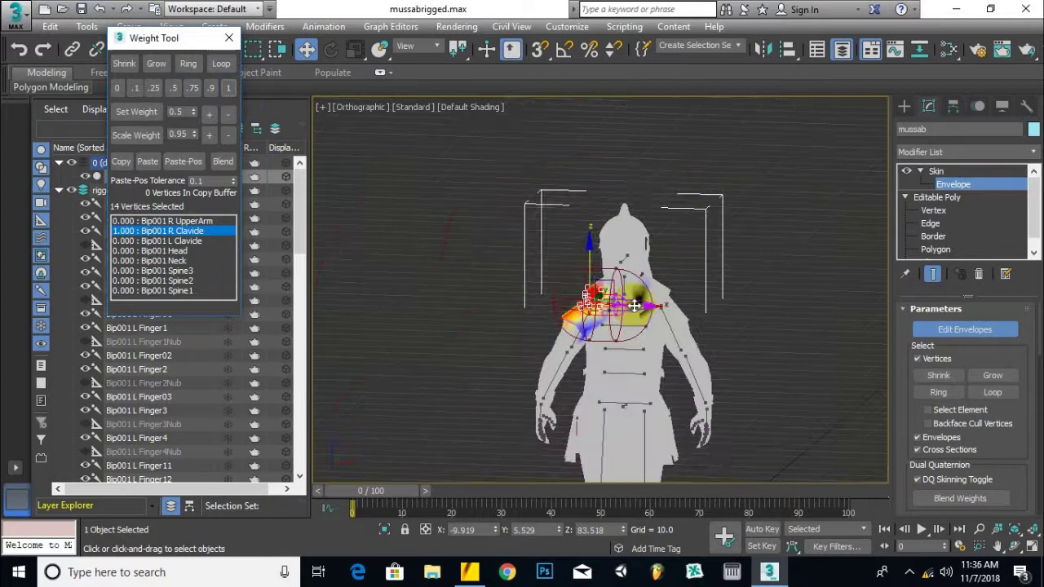
Step: Clear the vertex selection and examine the right clavicle's influence, including with the character mesh shown see-through
click(751, 271)
alt+middle_drag(581, 366, 608, 359)
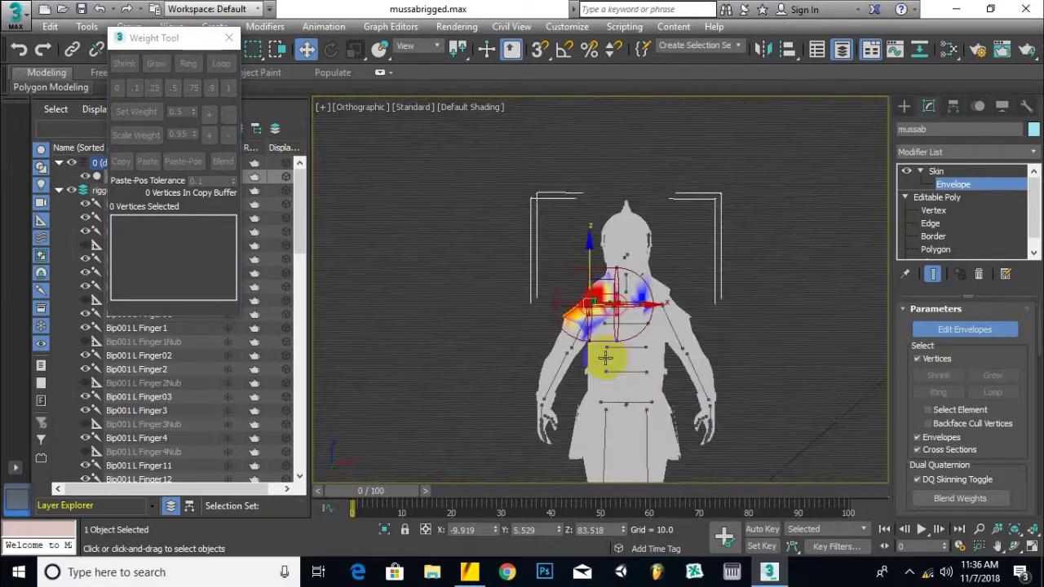
scroll(623, 331, down, 5)
middle_drag(743, 367, 698, 323)
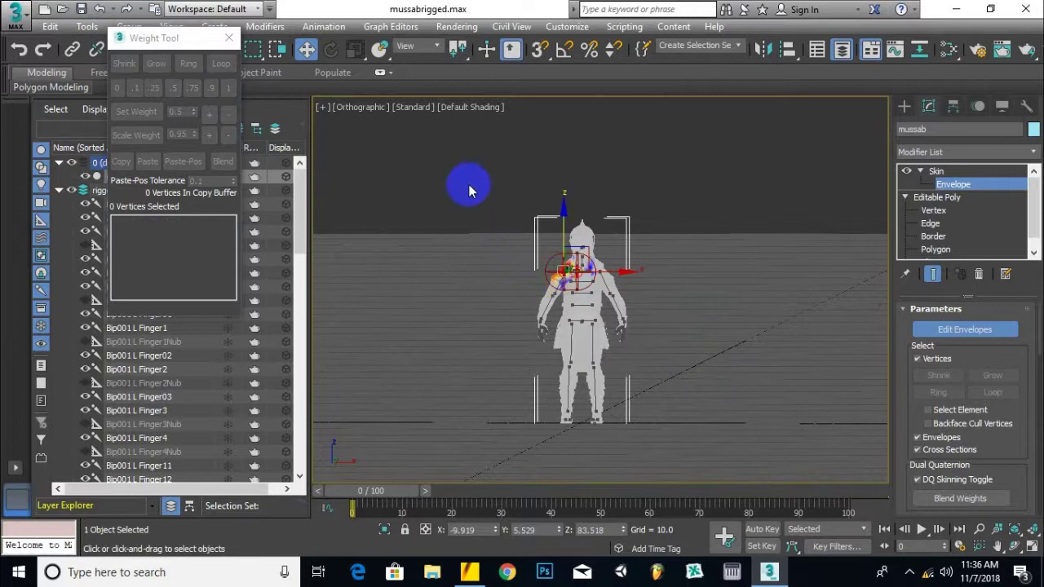
click(526, 268)
scroll(565, 290, up, 5)
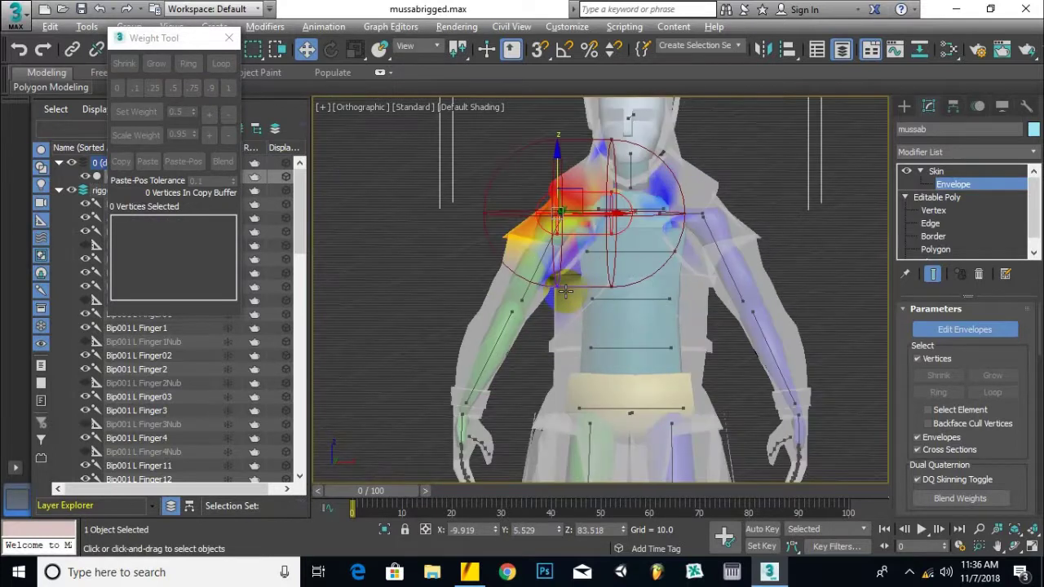
scroll(565, 290, down, 5)
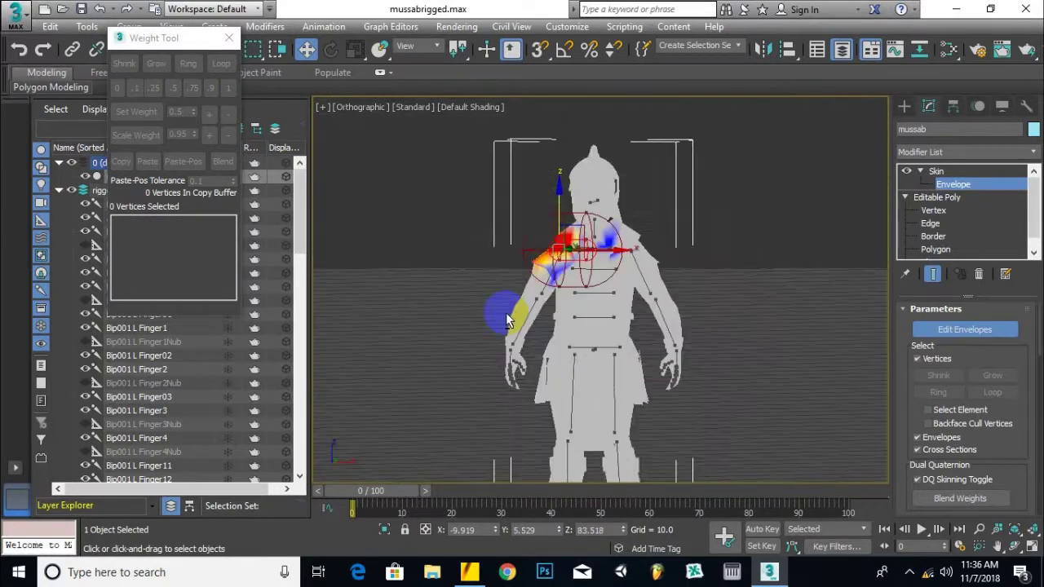
Step: Leave envelope editing of the Skin modifier and close the Weight Tool
click(937, 171)
middle_drag(462, 329, 474, 280)
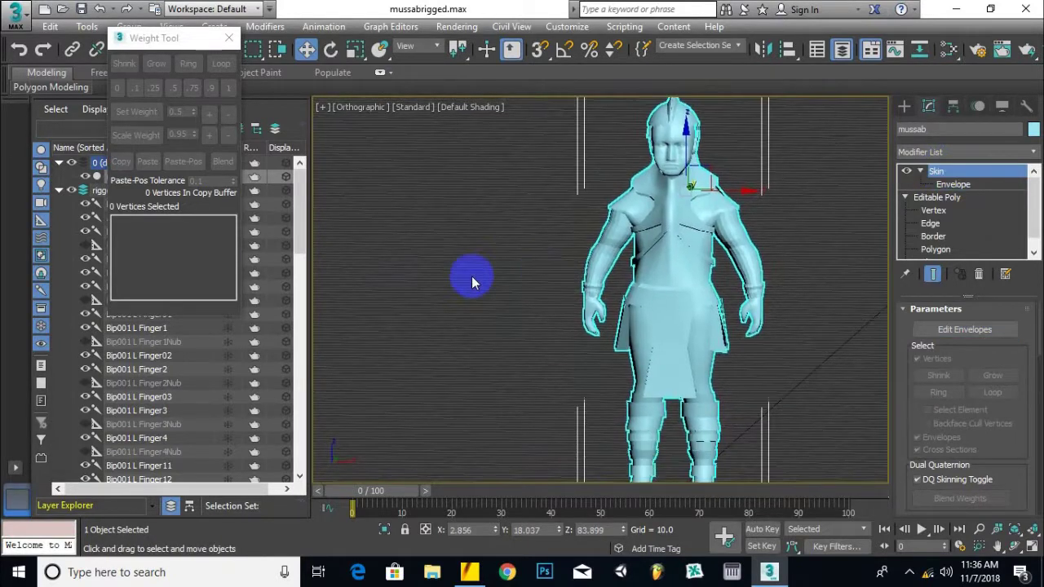
click(218, 44)
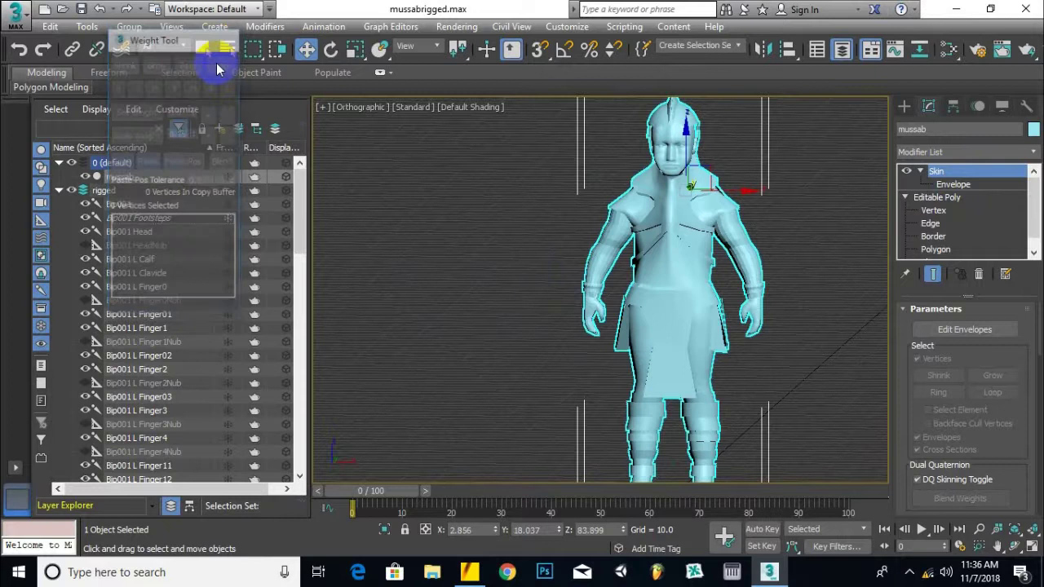
click(920, 171)
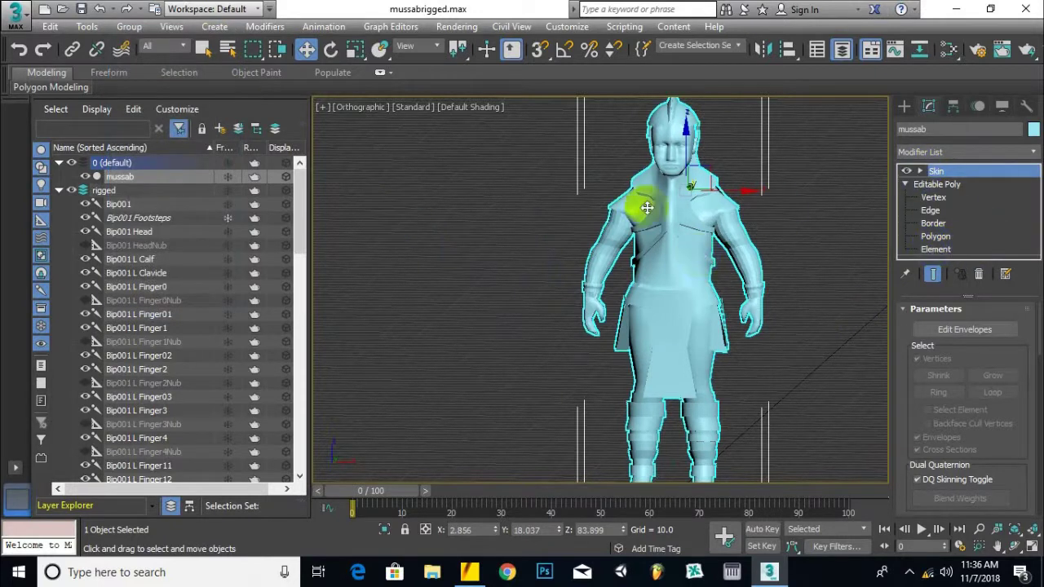
click(904, 107)
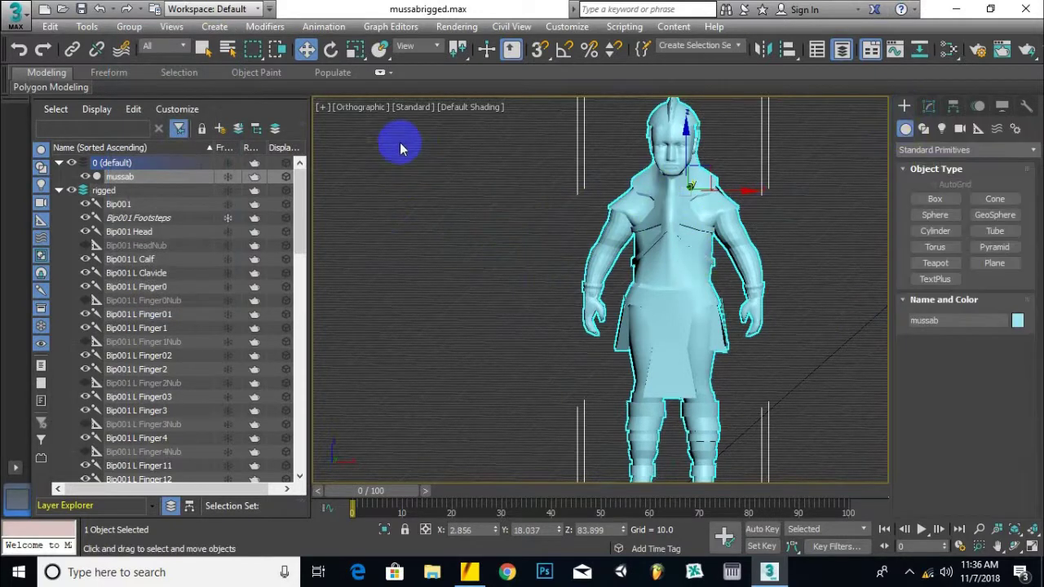
Step: Narrow the layer explorer to enlarge the viewport and switch it to a Perspective view facing the character's front
drag(304, 129, 221, 144)
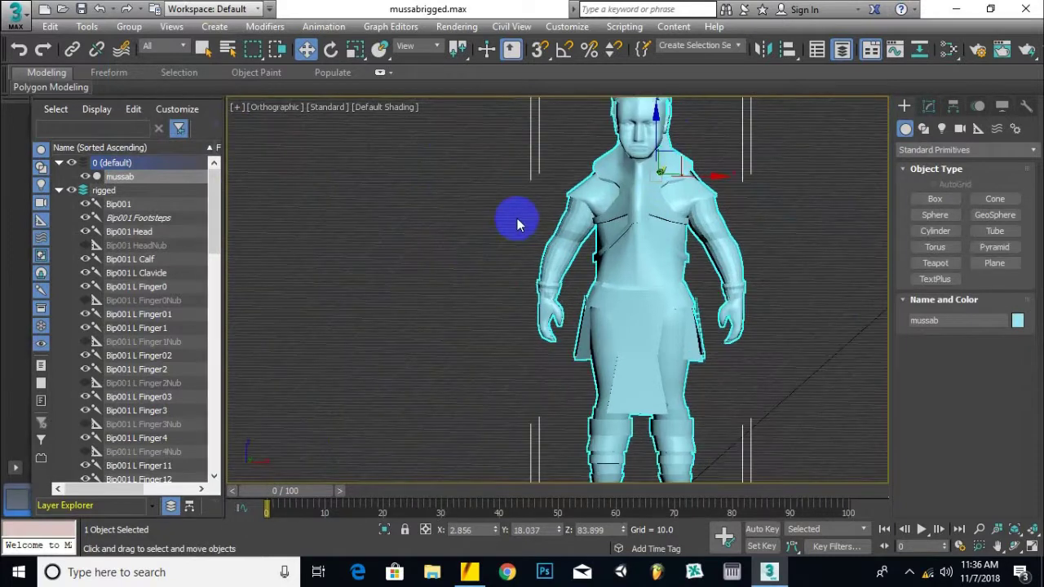
key(p)
scroll(409, 264, down, 4)
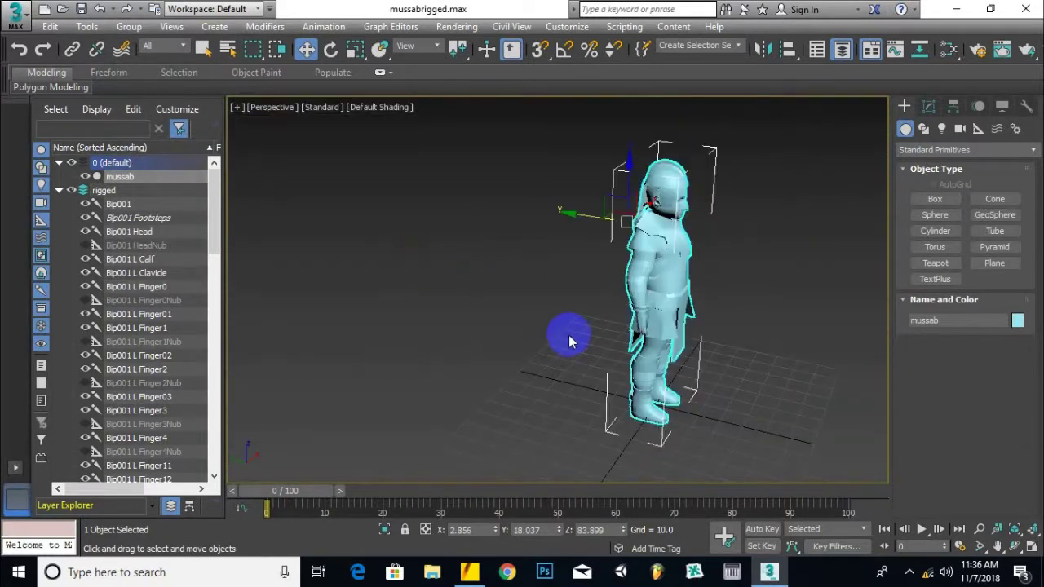
alt+middle_drag(692, 327, 620, 306)
scroll(657, 187, up, 4)
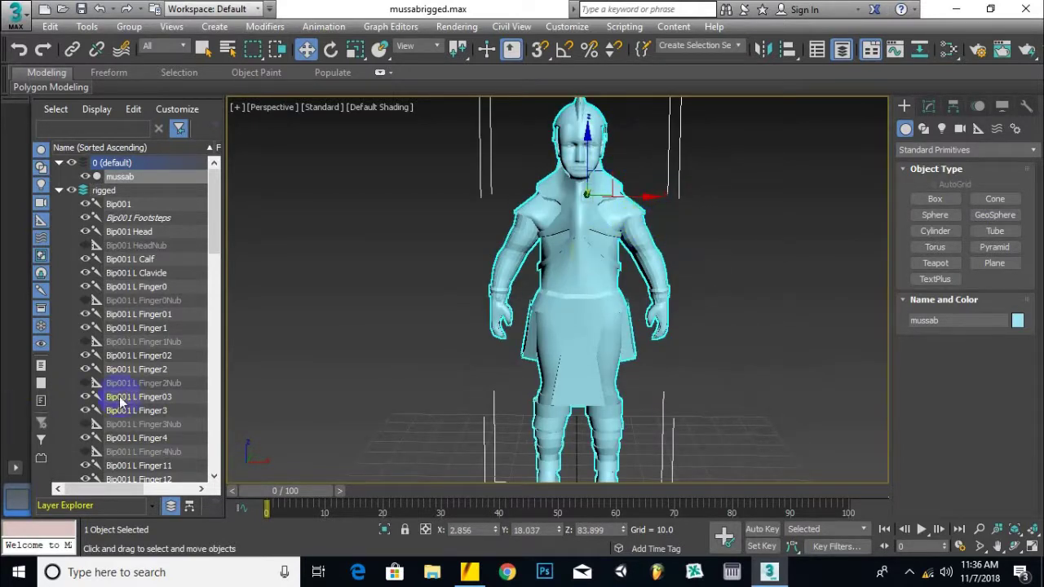
Step: Try rotating the Bip001 Head bone to test the head's deformation, and undo the rotation
scroll(147, 412, down, 3)
scroll(147, 412, up, 3)
click(129, 231)
middle_drag(363, 257, 353, 315)
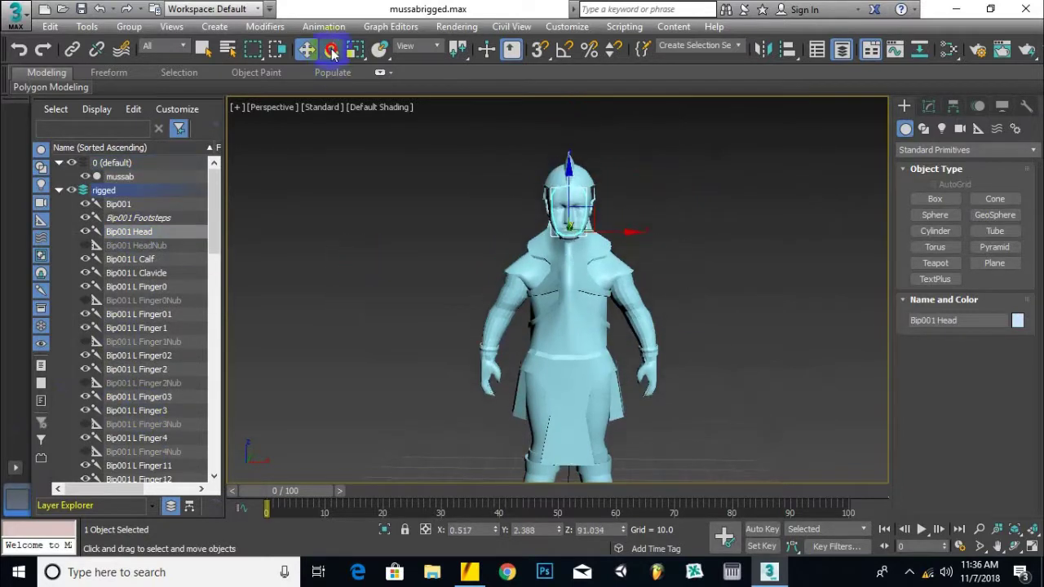
click(331, 51)
scroll(617, 205, up, 5)
drag(557, 172, 557, 174)
key(ctrl+z)
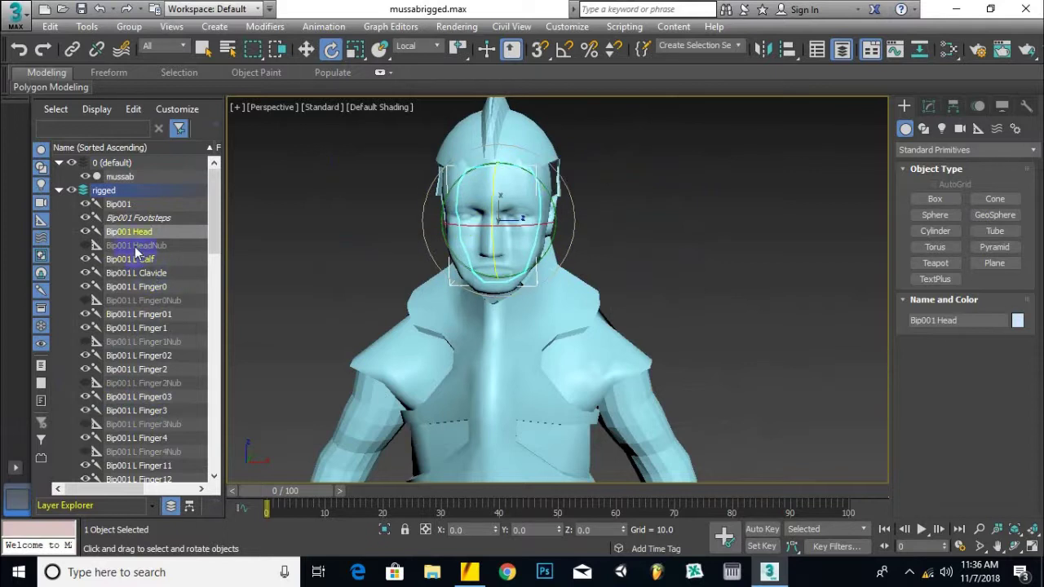
Step: Try rotating the Bip001 L Calf bone to test the deformation of the left lower leg
click(153, 260)
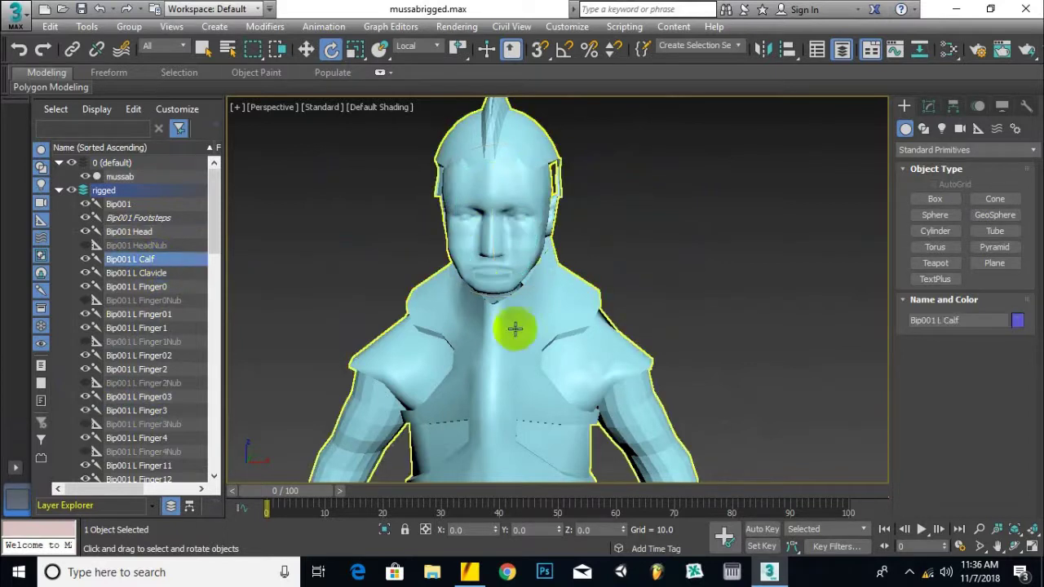
scroll(580, 380, down, 4)
scroll(563, 424, up, 5)
drag(552, 439, 595, 427)
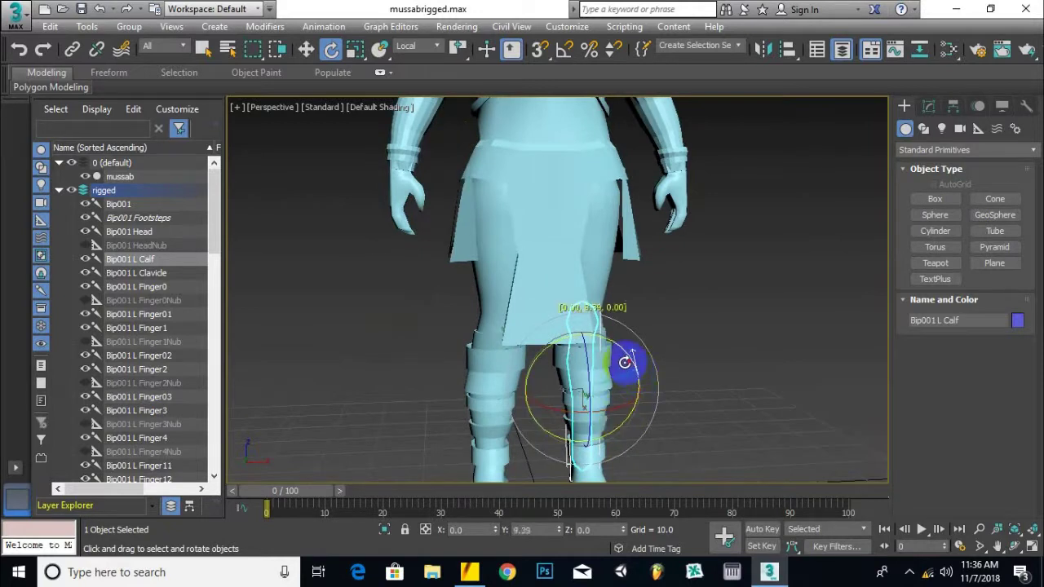
mouse_move(587, 400)
mouse_down()
mouse_move(585, 361)
mouse_move(583, 460)
mouse_move(590, 411)
mouse_up()
Step: Check the whole character from several sides and save the mussabrigged.max scene
middle_drag(590, 410, 527, 279)
alt+middle_drag(433, 350, 581, 377)
middle_drag(589, 310, 566, 451)
scroll(496, 335, down, 5)
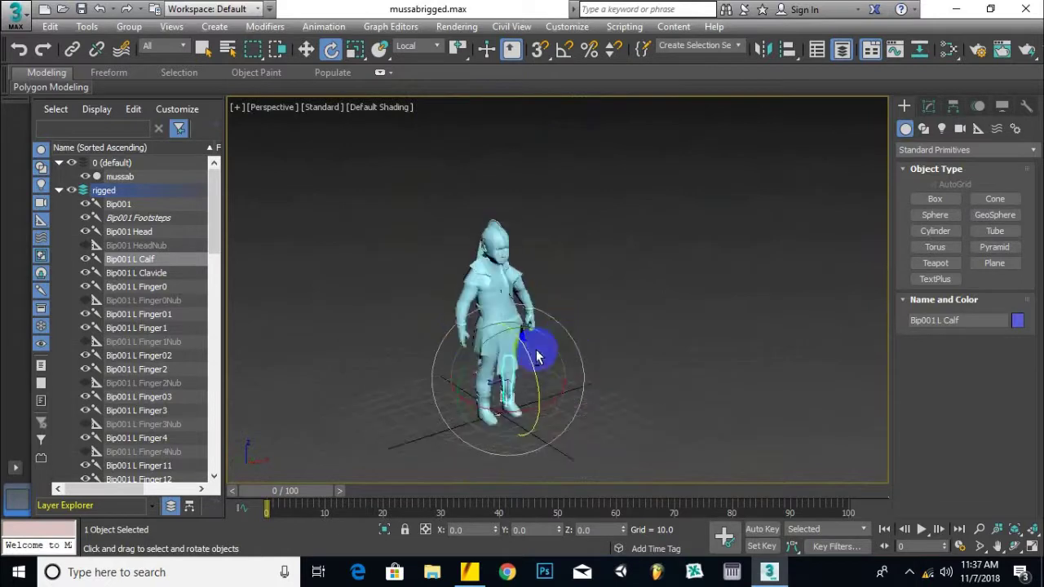
alt+middle_drag(606, 325, 606, 336)
alt+middle_drag(522, 328, 505, 333)
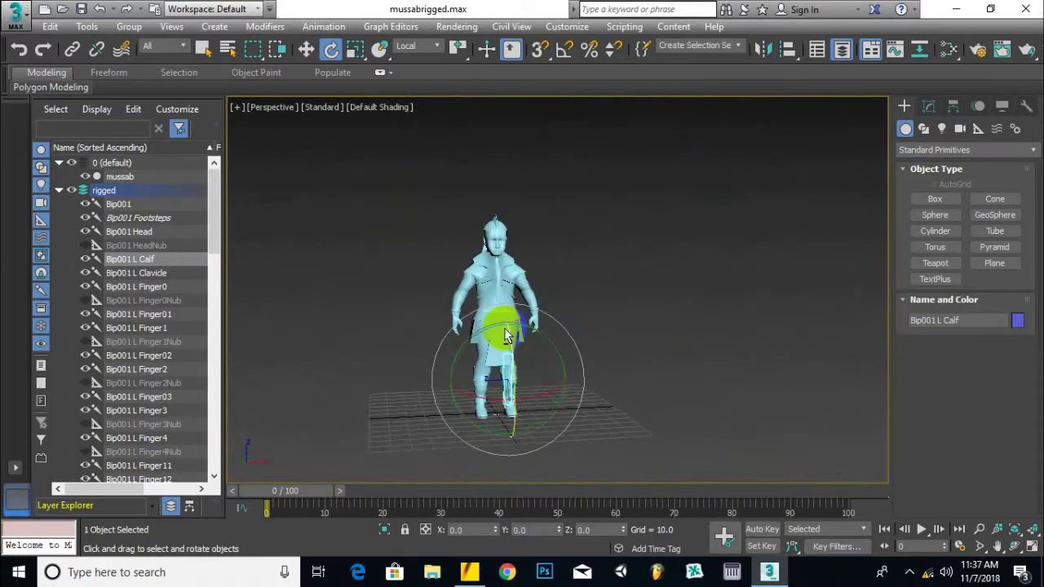
key(ctrl+s)
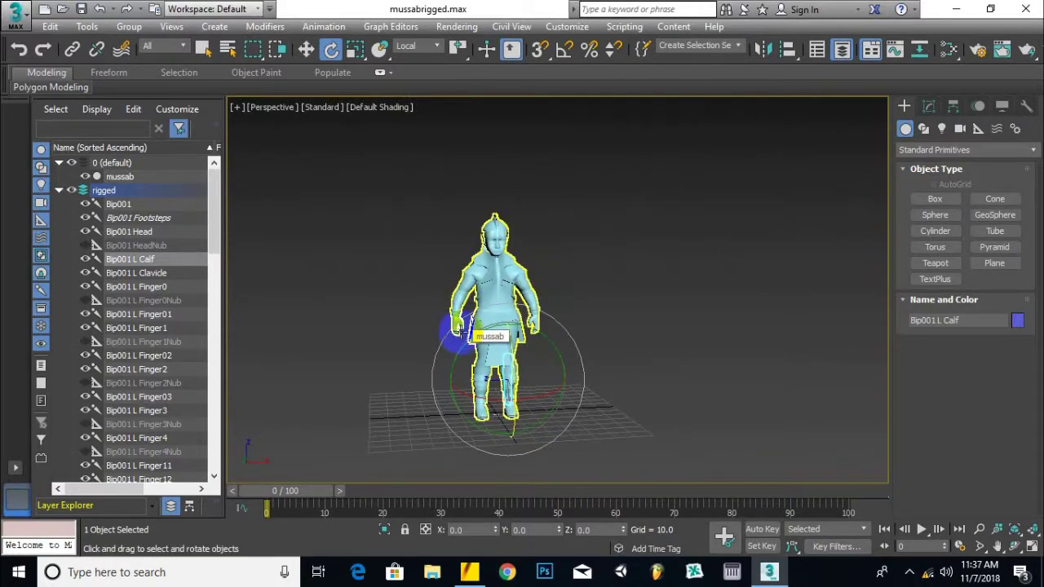
Step: Clear the selection so that no bone or mesh is selected
middle_drag(476, 332, 538, 302)
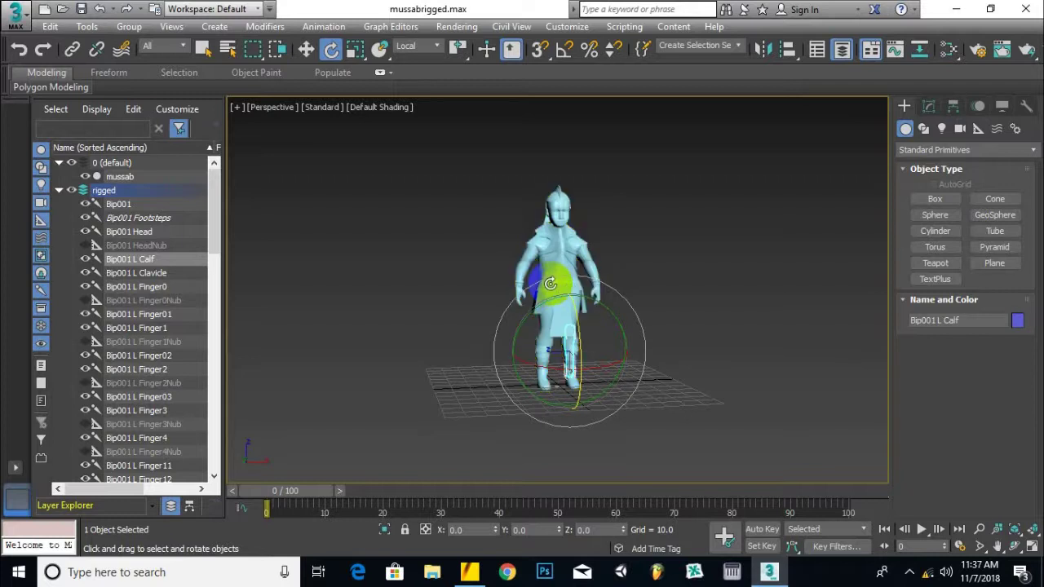
drag(550, 357, 539, 327)
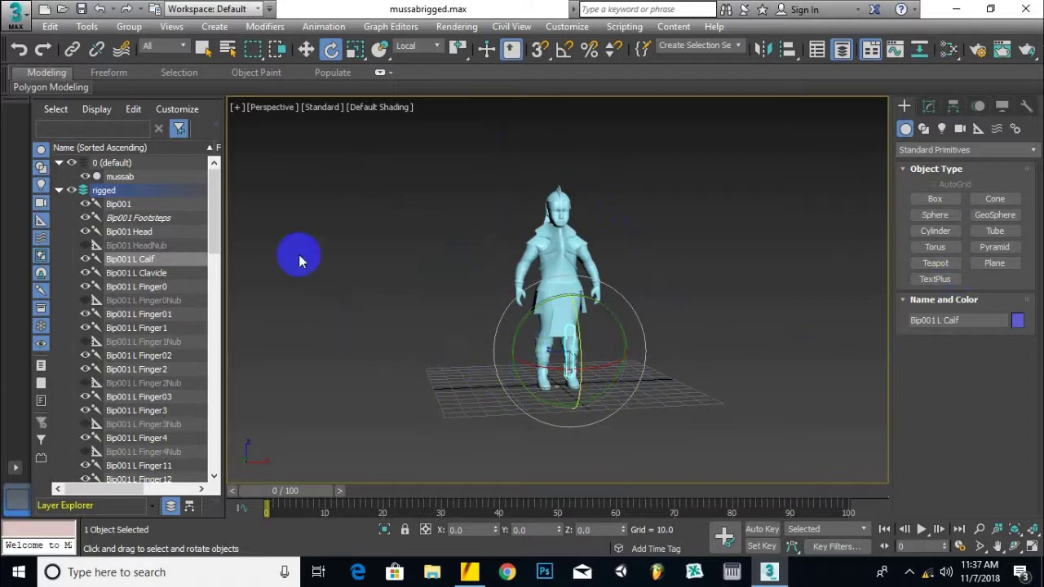
drag(663, 159, 443, 471)
click(368, 310)
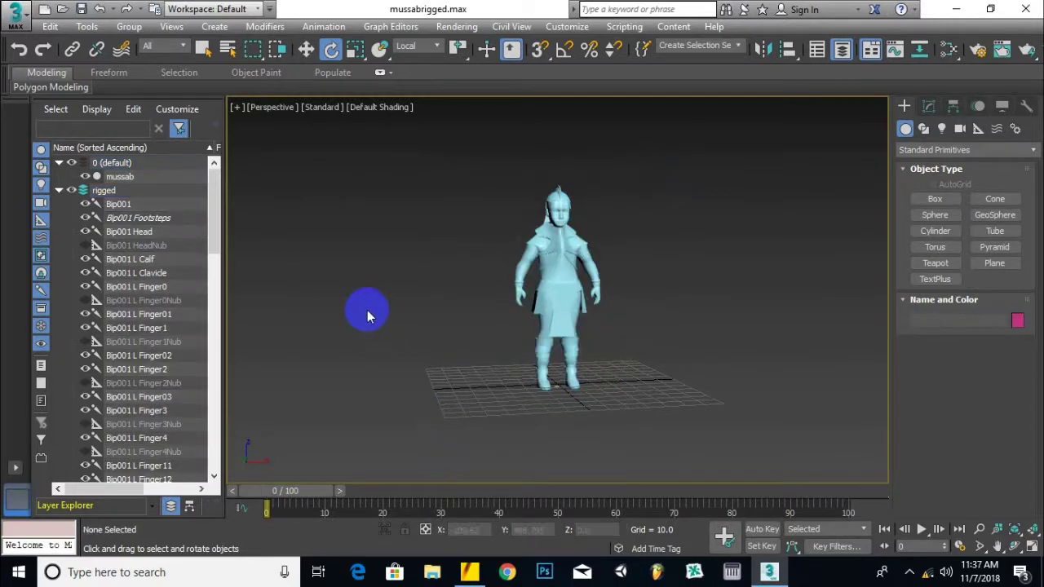